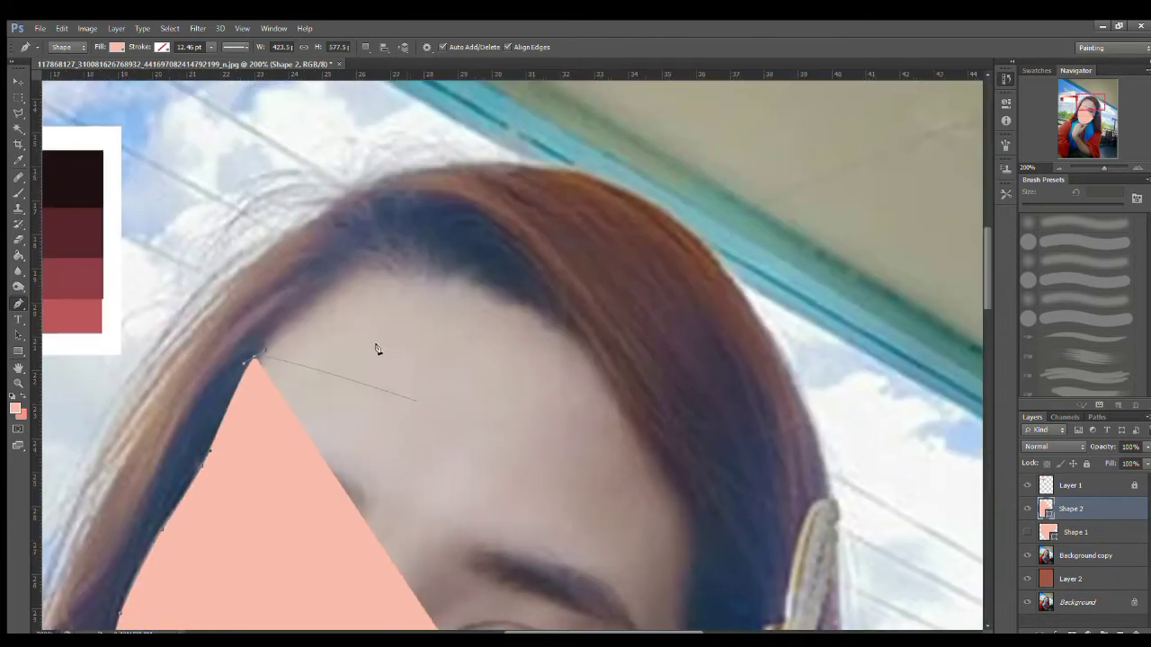
Extend the face shape's Pen path over the forehead, across the crown hair and down its right side.
left_click_drag(342, 243, 401, 222)
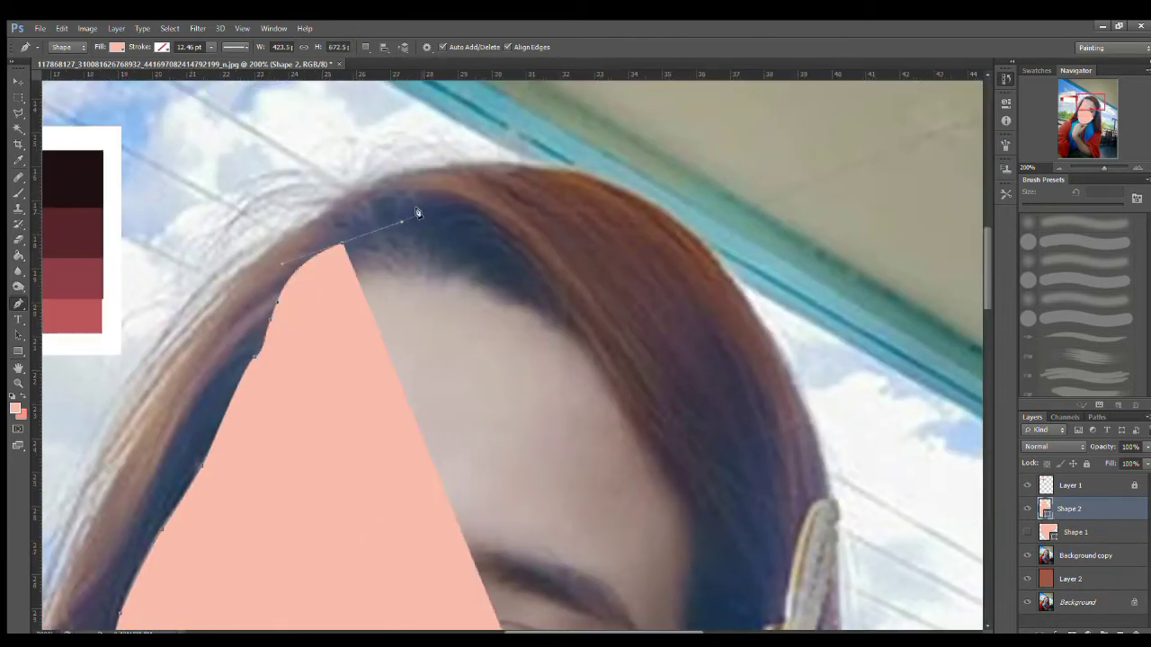
left_click_drag(482, 219, 553, 245)
left_click_drag(745, 395, 753, 465)
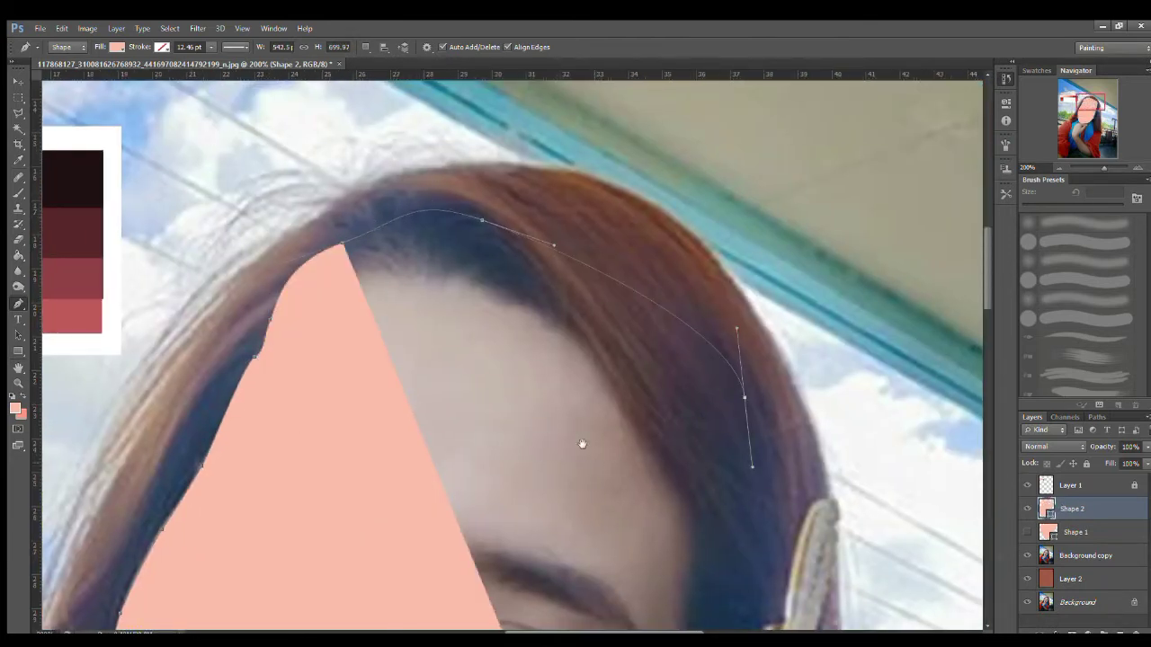
Set Shape 2's opacity to 0% and close its path down the right side of the face to the jaw.
left_click_drag(581, 441, 442, 249)
left_click_drag(1146, 449, 1063, 456)
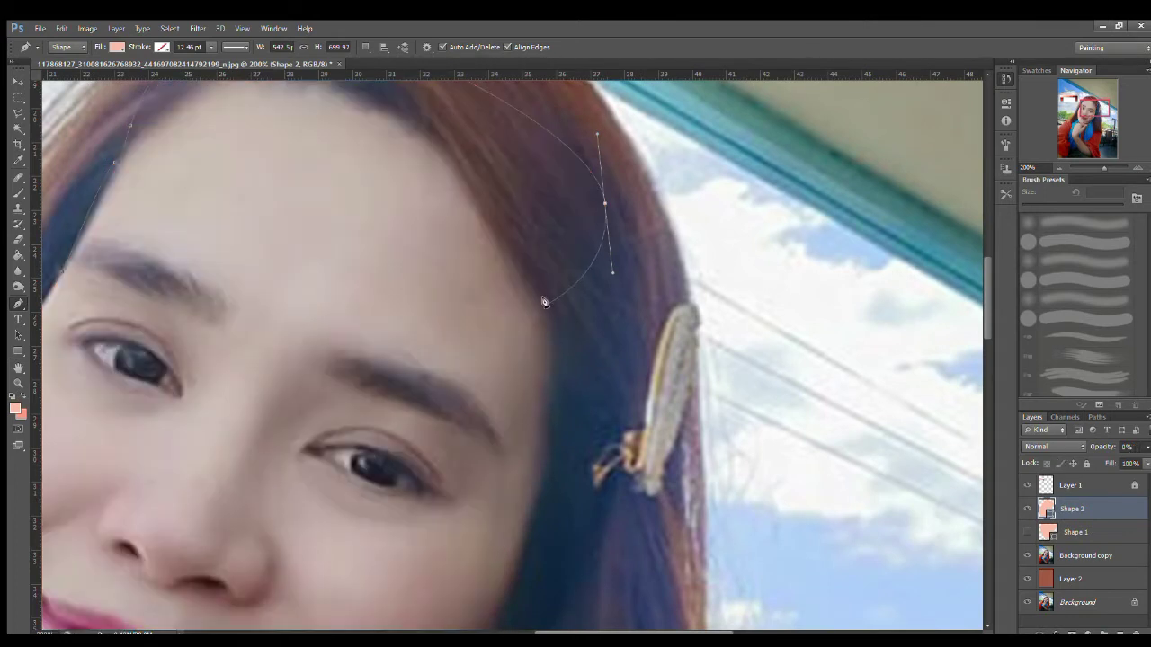
left_click(544, 474)
left_click_drag(485, 355, 655, 105)
left_click_drag(693, 311, 687, 328)
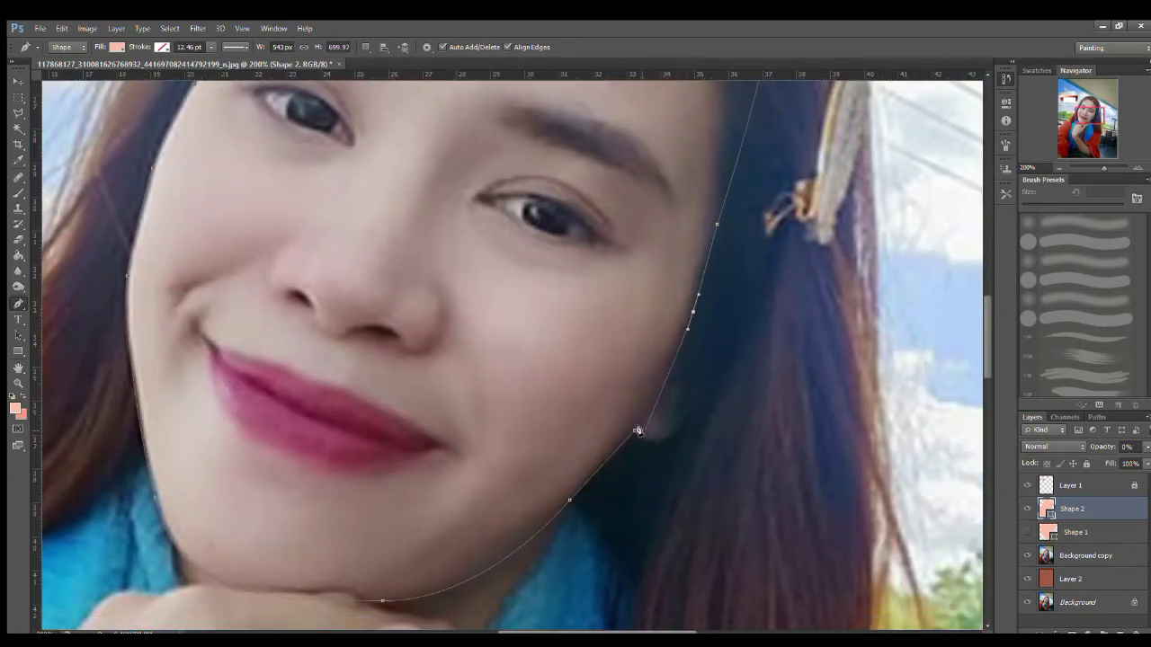
left_click_drag(634, 431, 592, 468)
Add a closed Pen path around the visible earlobe, overlapping the right edge of the face shape.
left_click(692, 415)
left_click_drag(663, 440, 637, 428)
left_click_drag(680, 330, 724, 356)
left_click(682, 413)
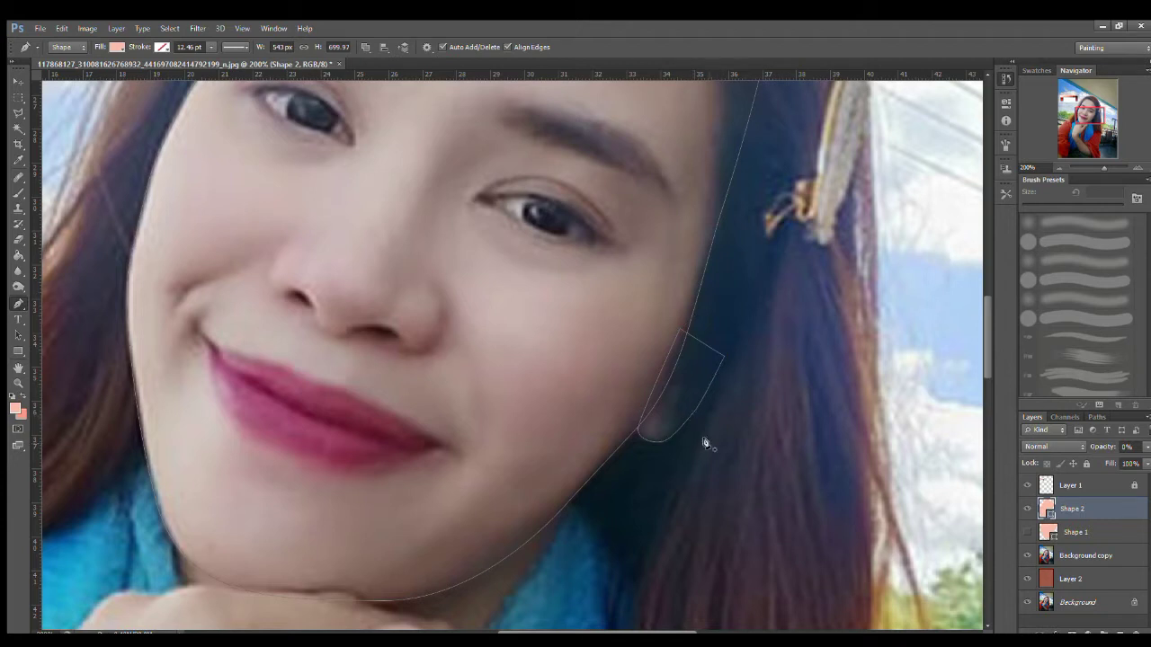
Add a new layer above Shape 2, set Shape 2's opacity to 100% and check it by toggling layer visibility.
left_click(1123, 629)
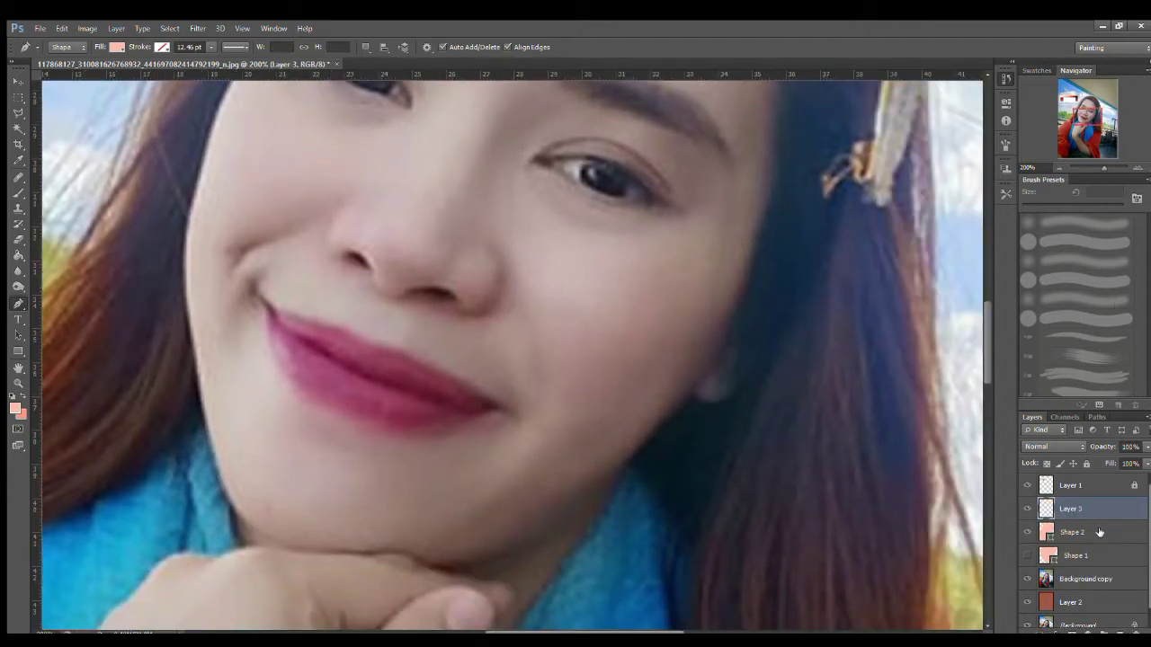
left_click(1028, 580)
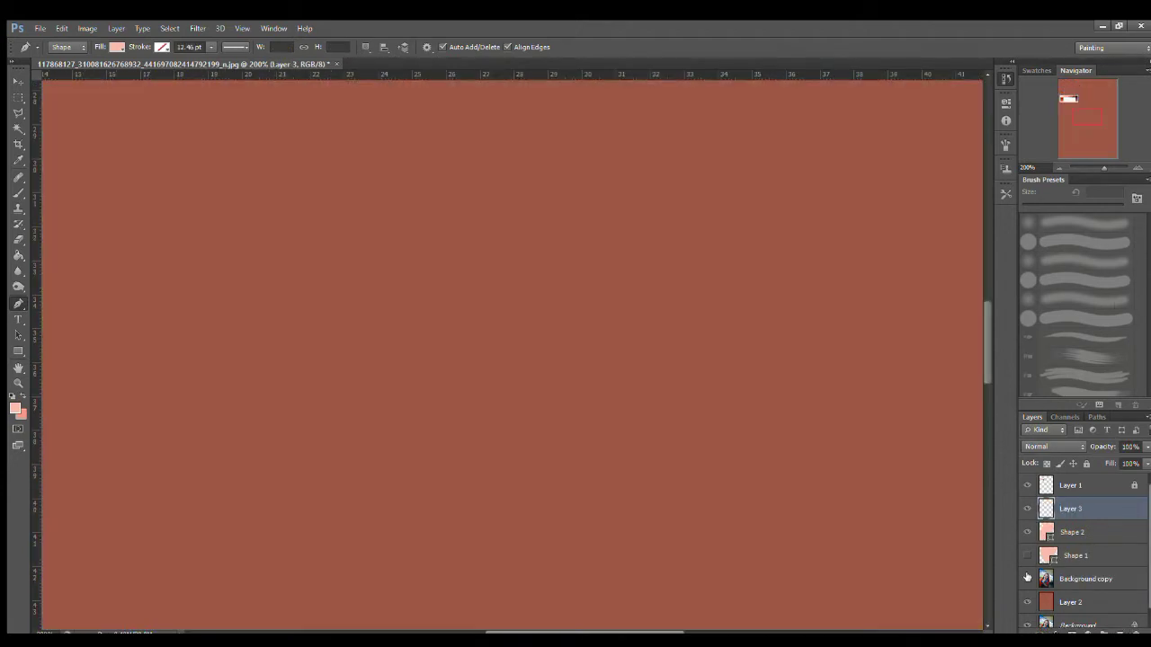
left_click(1027, 580)
left_click(1029, 533)
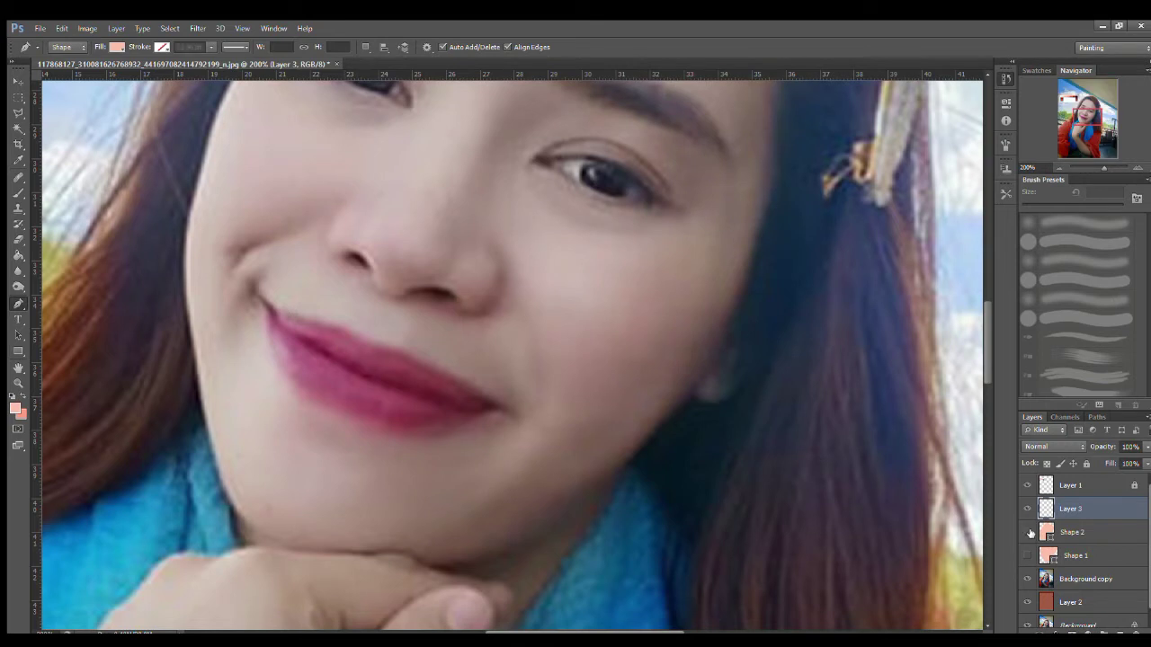
left_click(1109, 525)
left_click(1146, 447)
left_click(1133, 460)
left_click(1028, 580)
left_click(1028, 579)
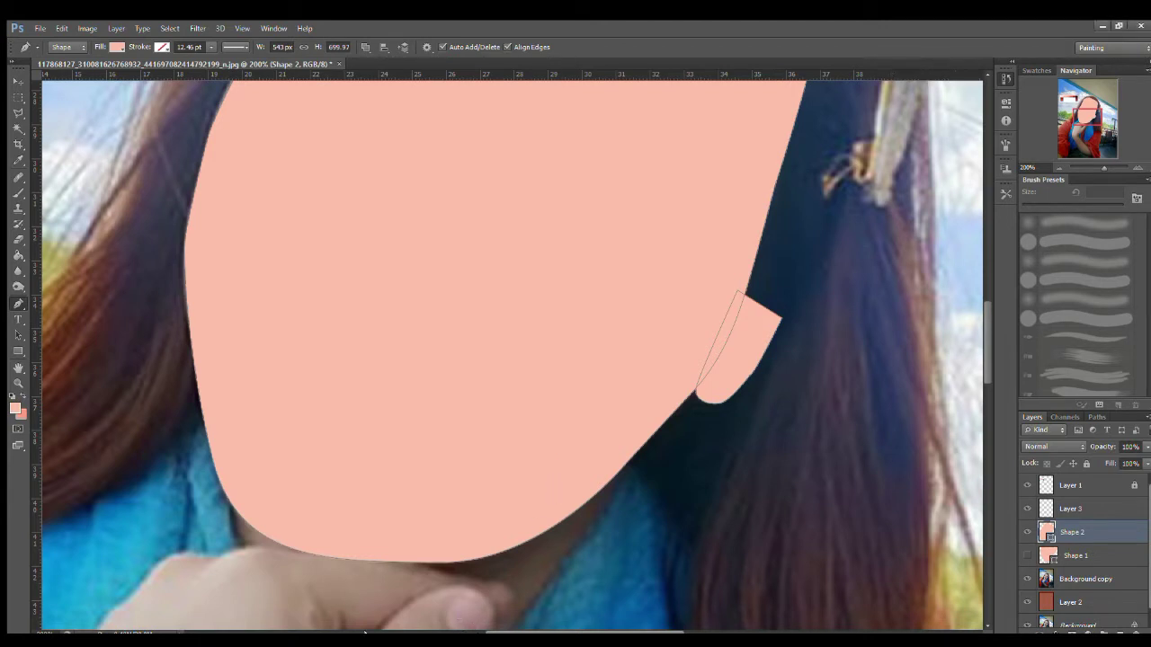
Hide Shape 2 and add a new layer directly above it for the hair.
left_click_drag(1085, 142, 1096, 117)
left_click(1027, 531)
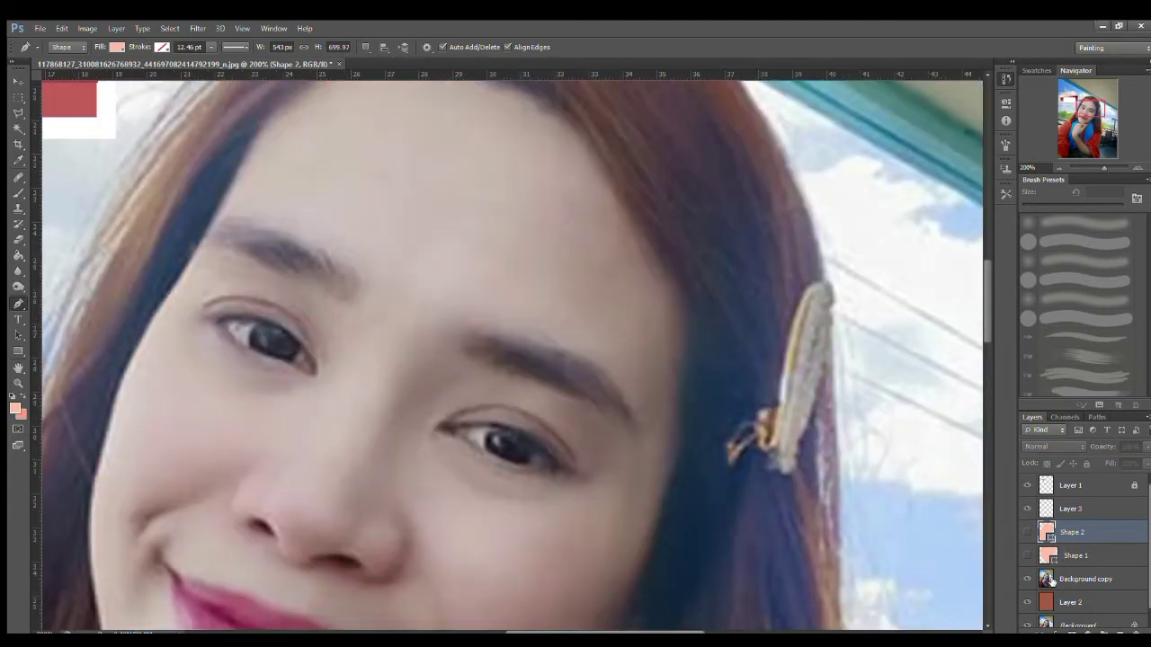
left_click(1120, 632)
Start a hair shape with the Pen tool, tracing the forehead hairline from right to left with small jagged strands.
left_click_drag(591, 437, 628, 494)
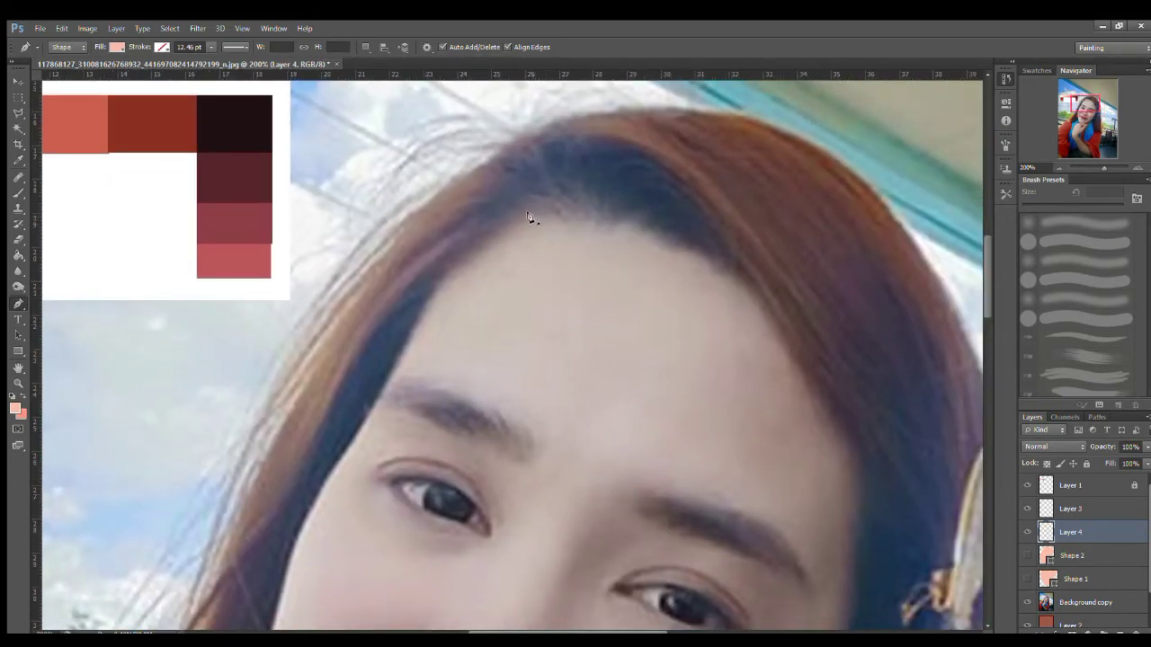
scroll(560, 329, "up", 1)
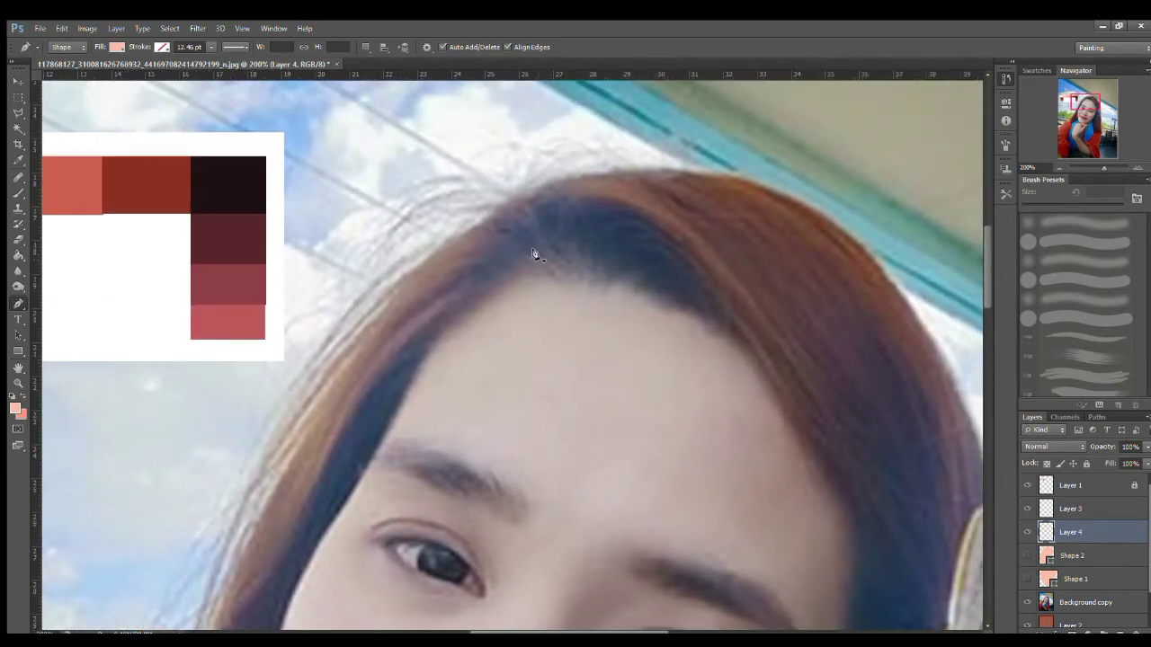
left_click(673, 298)
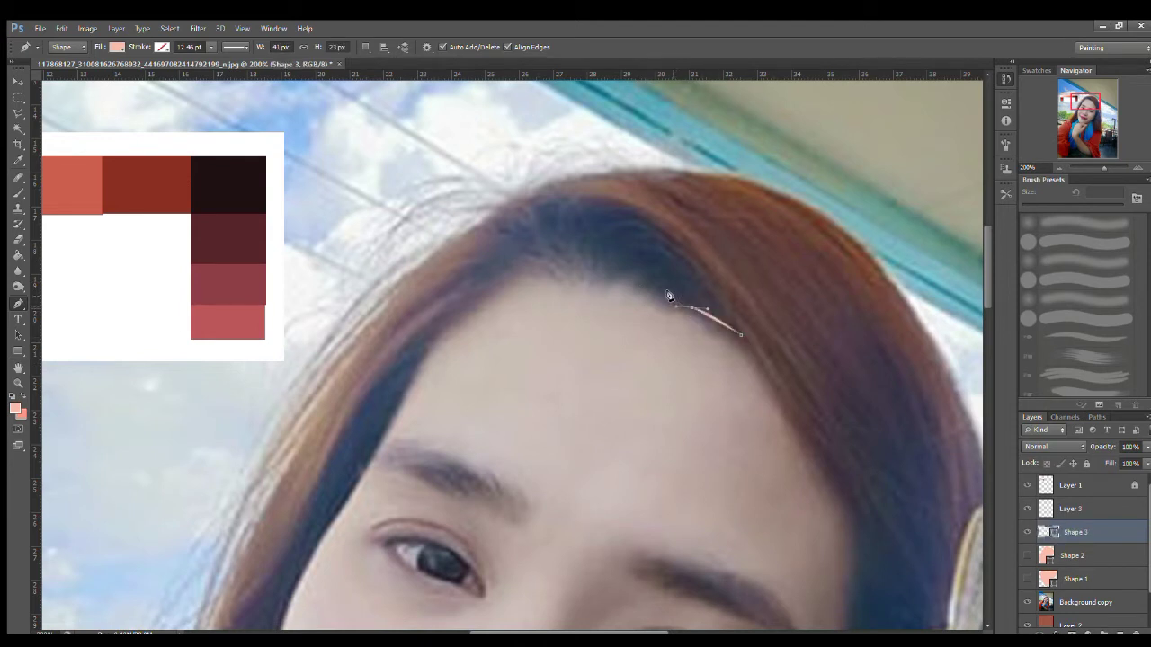
left_click(615, 278)
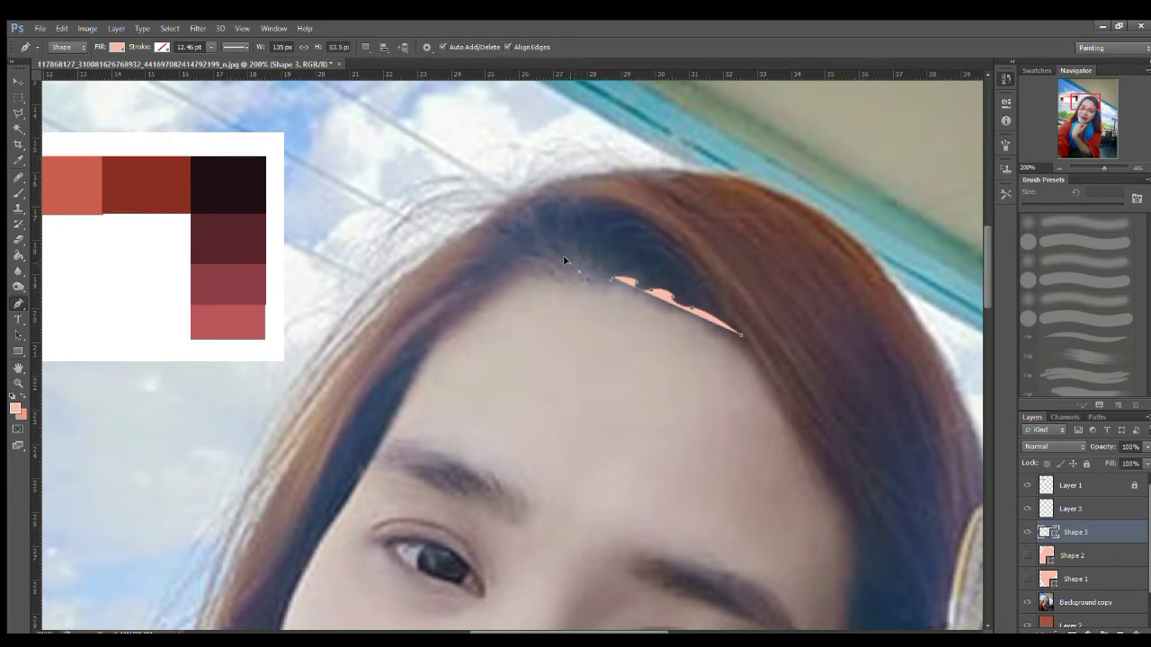
left_click_drag(565, 261, 539, 250)
left_click_drag(570, 273, 529, 273)
left_click(516, 262)
key("ctrl+z")
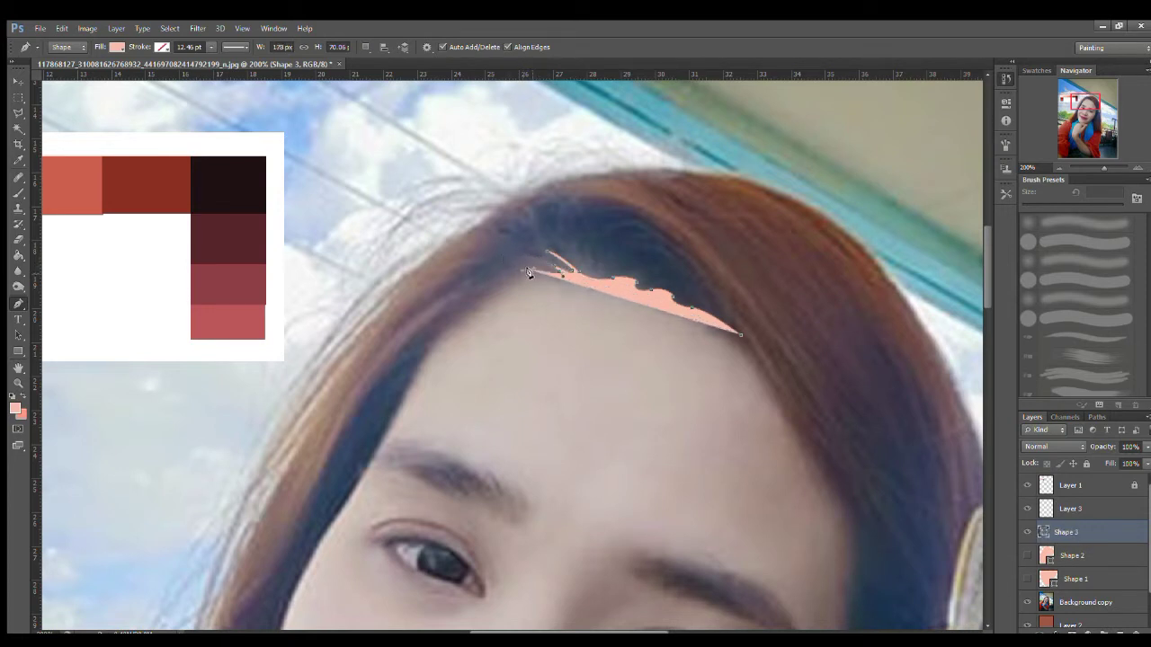
left_click(490, 287)
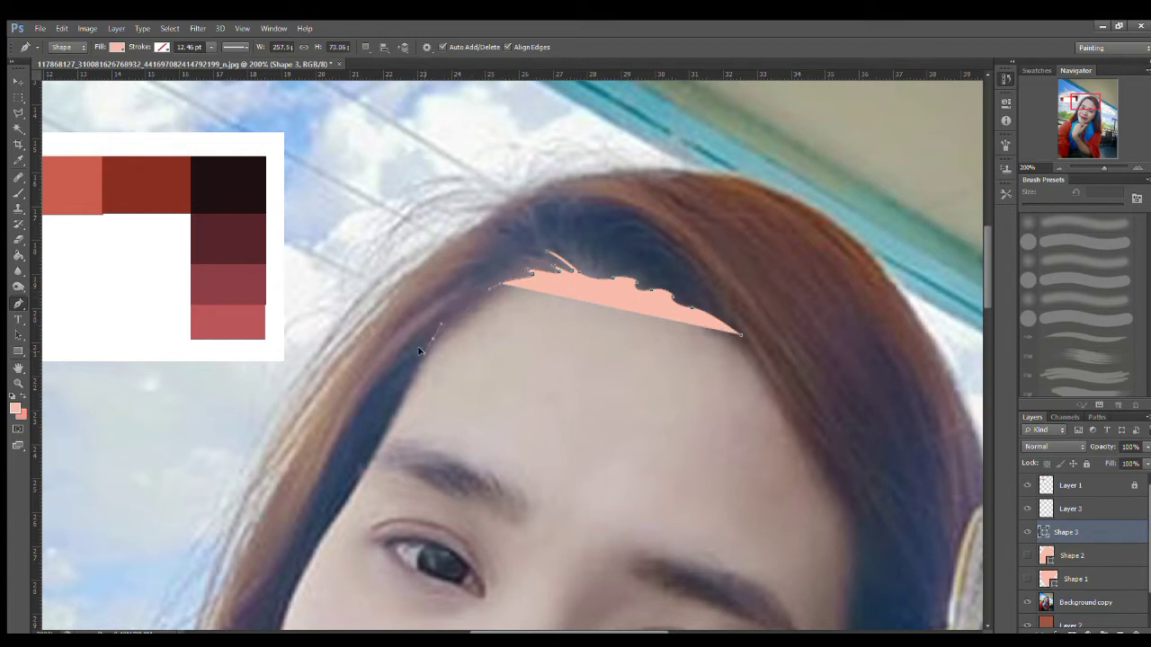
Continue the hair path along the left edge of the face from the temple past the cheek to the jaw.
left_click_drag(414, 359, 416, 362)
left_click_drag(451, 439, 639, 234)
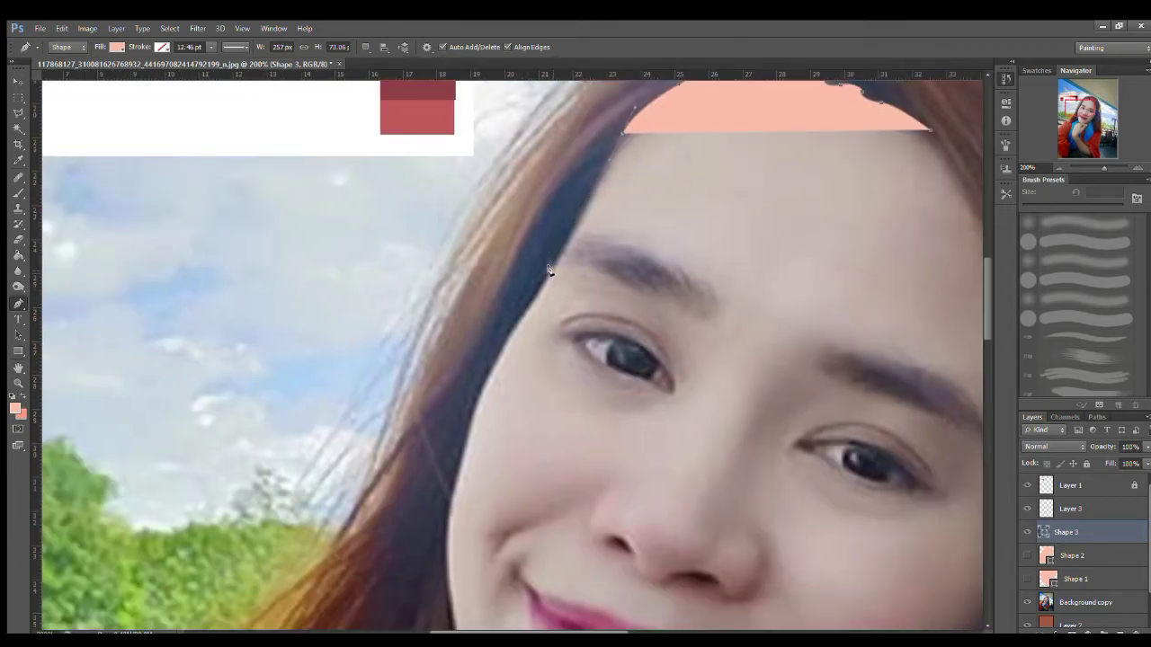
left_click_drag(552, 271, 538, 285)
left_click(537, 287)
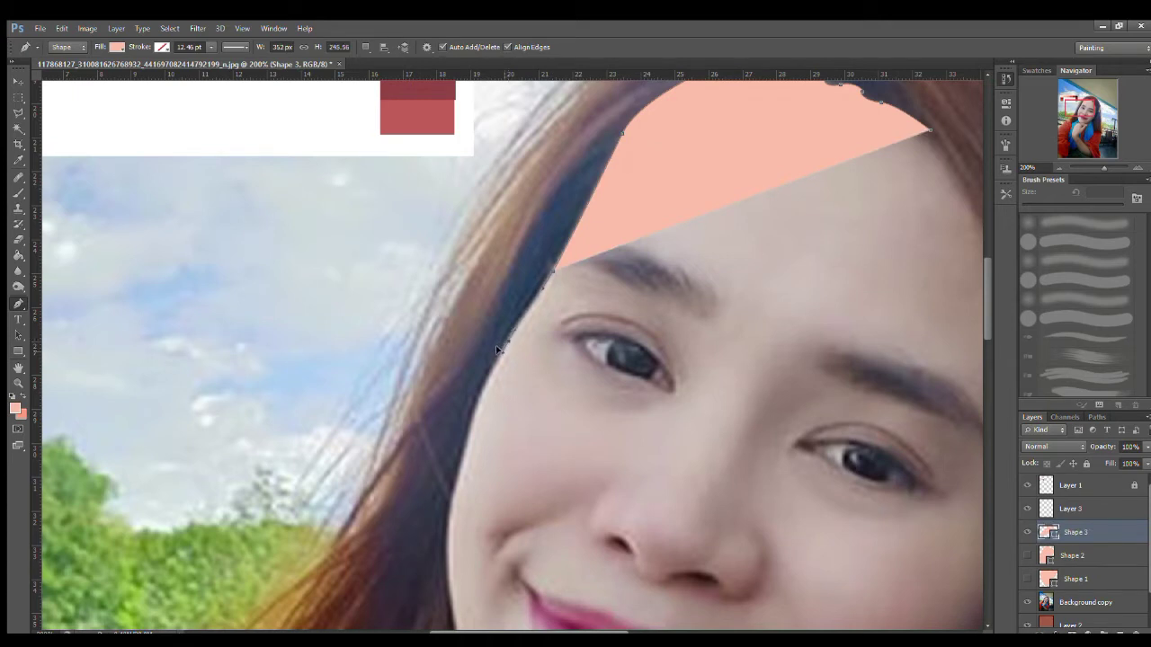
left_click(508, 334)
left_click_drag(474, 402, 474, 405)
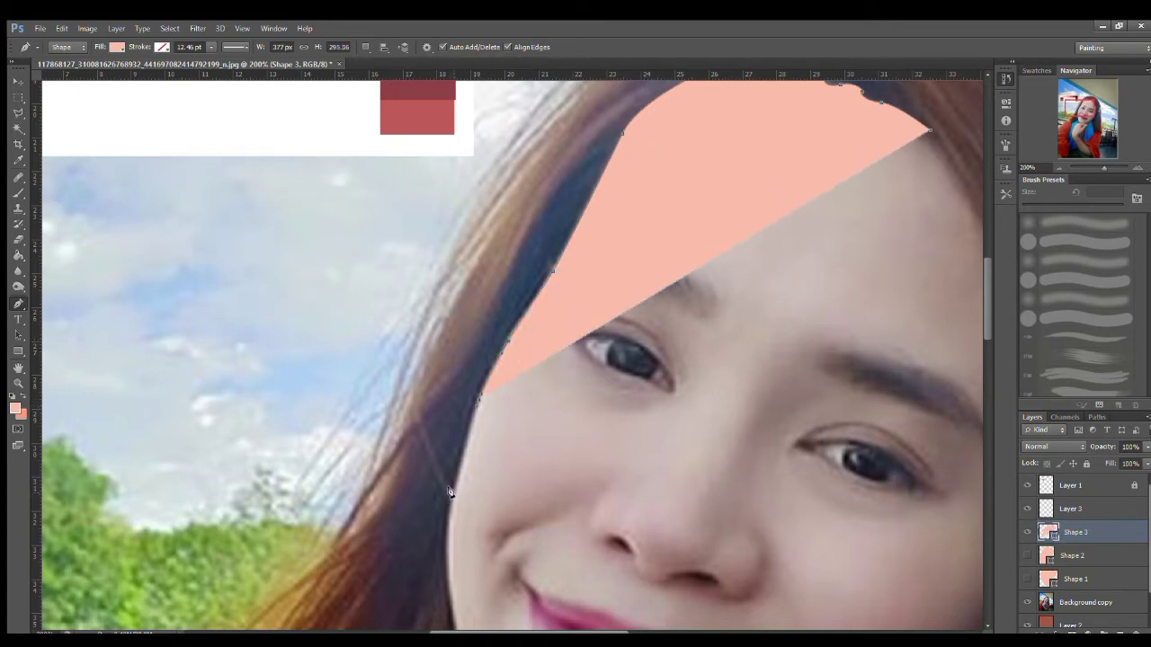
left_click_drag(454, 493, 450, 514)
left_click_drag(569, 273, 570, 231)
left_click_drag(513, 345, 516, 373)
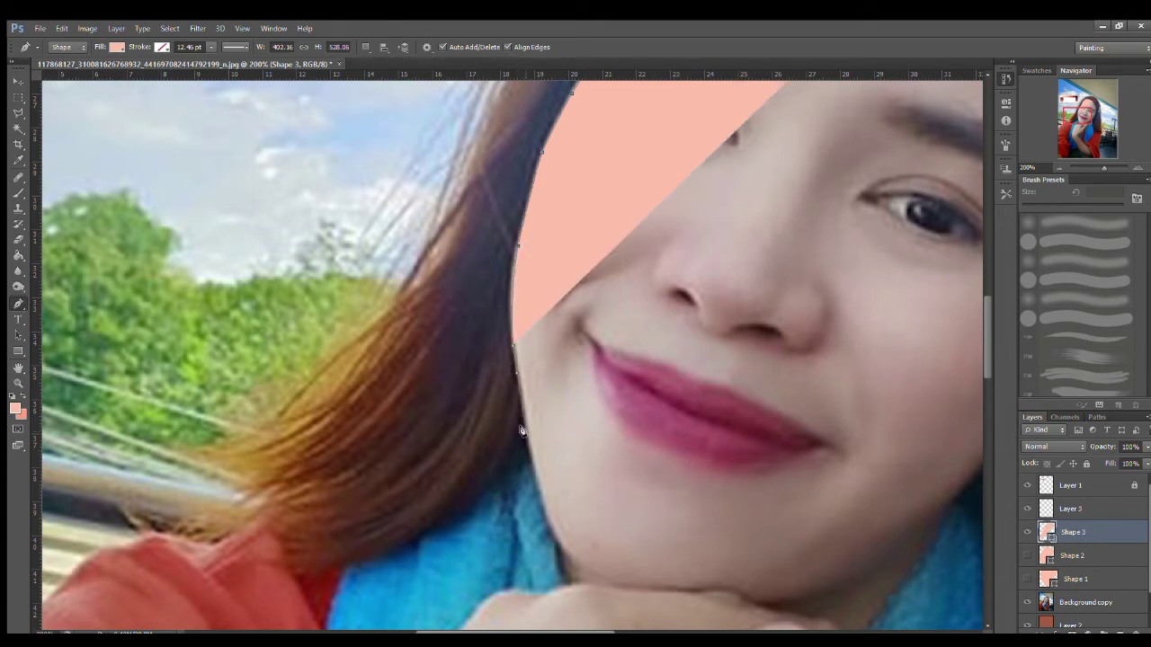
left_click(529, 458)
Set the hair shape's opacity to 0% and trace the left hair's lower tips and outer edge above the shoulder.
left_click_drag(273, 559, 156, 512)
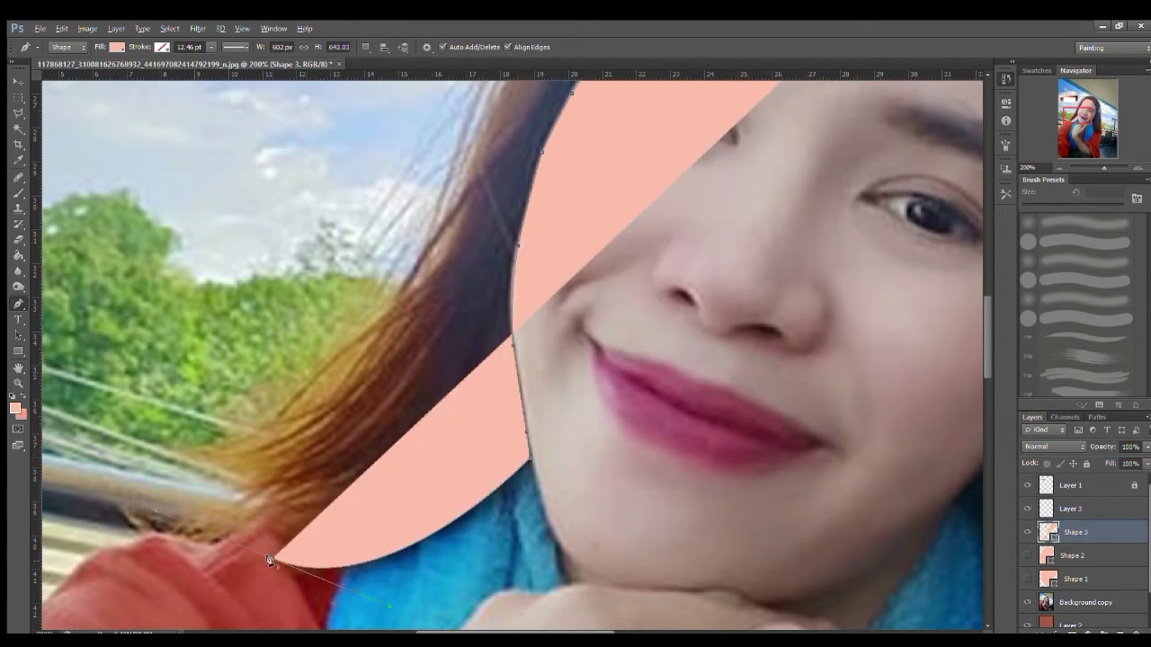
key("0")
key("0")
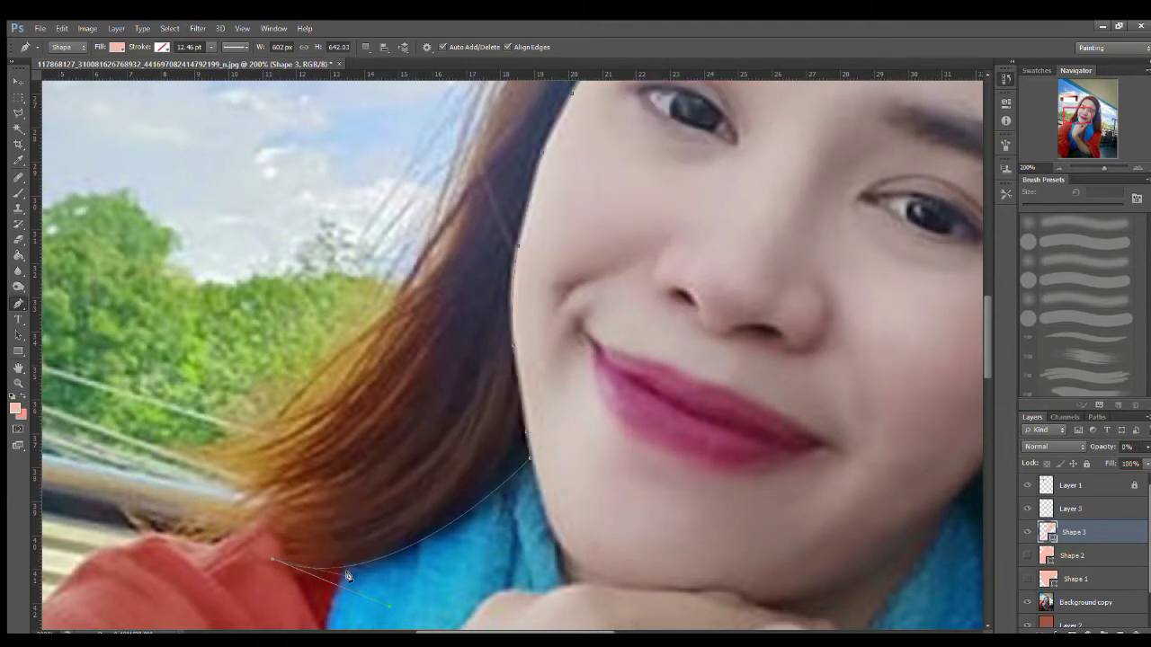
left_click(269, 528)
left_click_drag(321, 418, 342, 394)
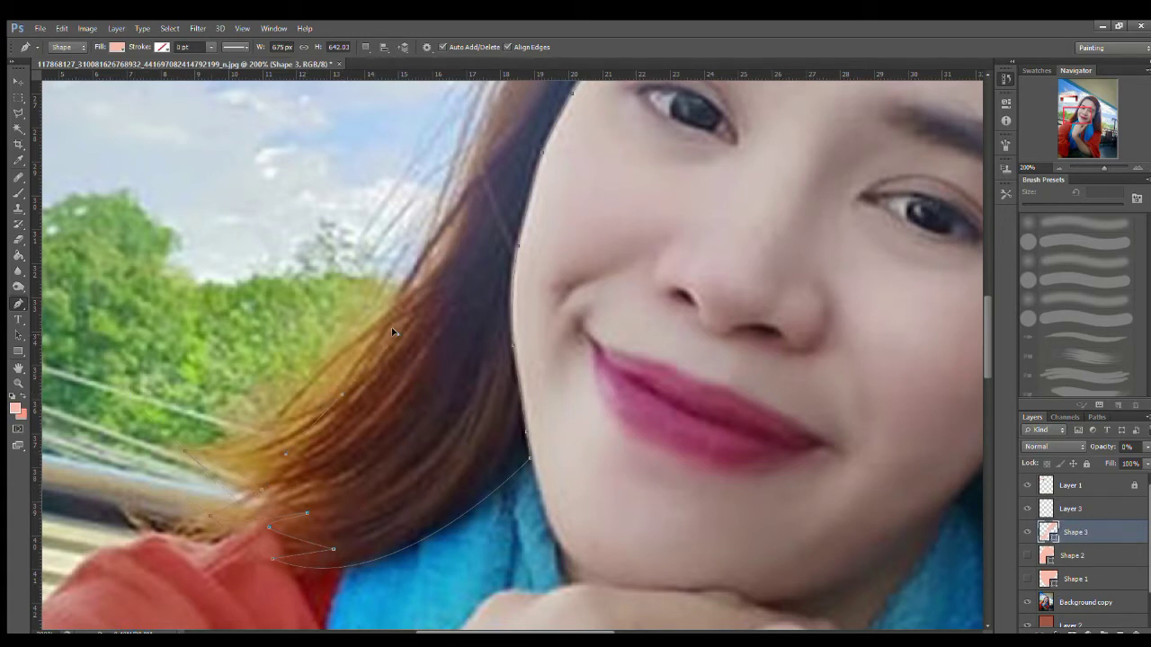
left_click_drag(392, 331, 397, 334)
Continue the hair path up the left outer edge and over the crown of the head.
left_click_drag(638, 212, 386, 585)
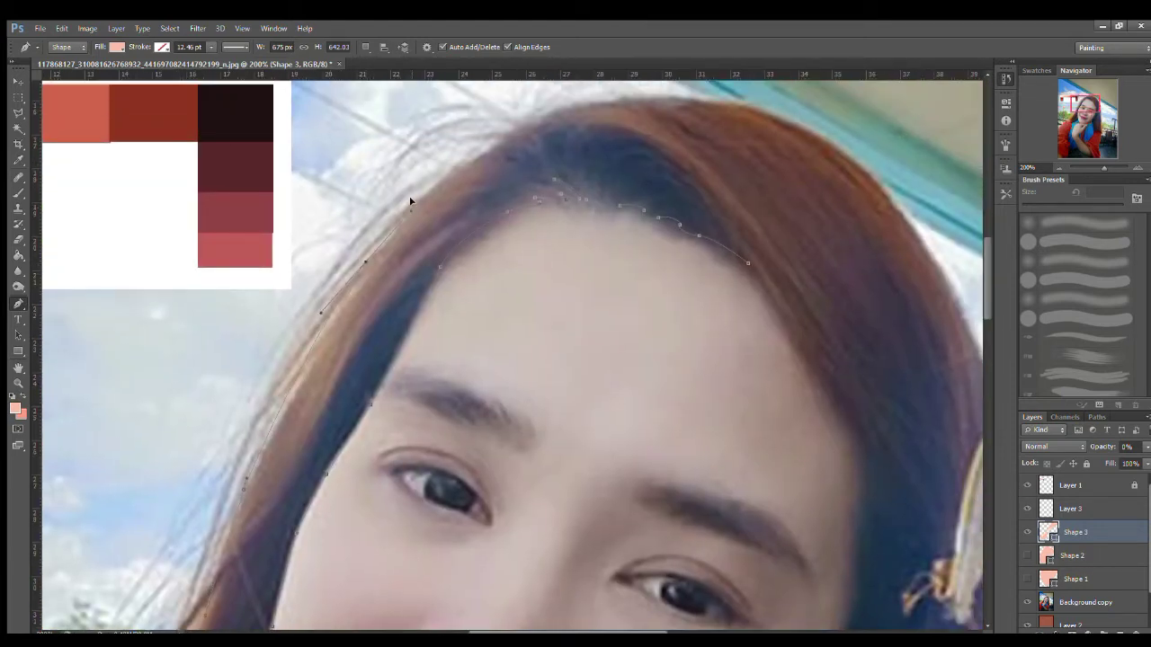
left_click_drag(527, 154, 581, 158)
left_click_drag(595, 93, 616, 101)
key("ctrl+z")
left_click_drag(867, 166, 958, 243)
Trace the right outer edge of the hair from beside the hair clip down to the lowest tip.
left_click_drag(442, 300, 225, 302)
scroll(776, 476, "down", 6)
scroll(776, 476, "right", 4)
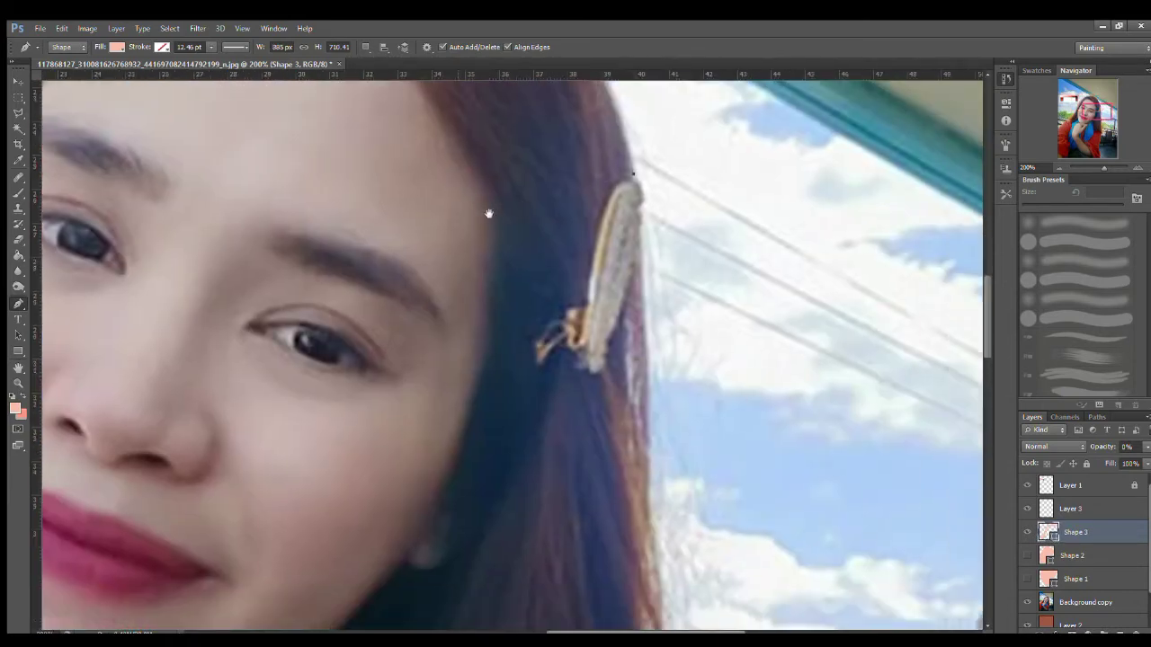
left_click_drag(648, 408, 645, 516)
left_click_drag(742, 514, 753, 235)
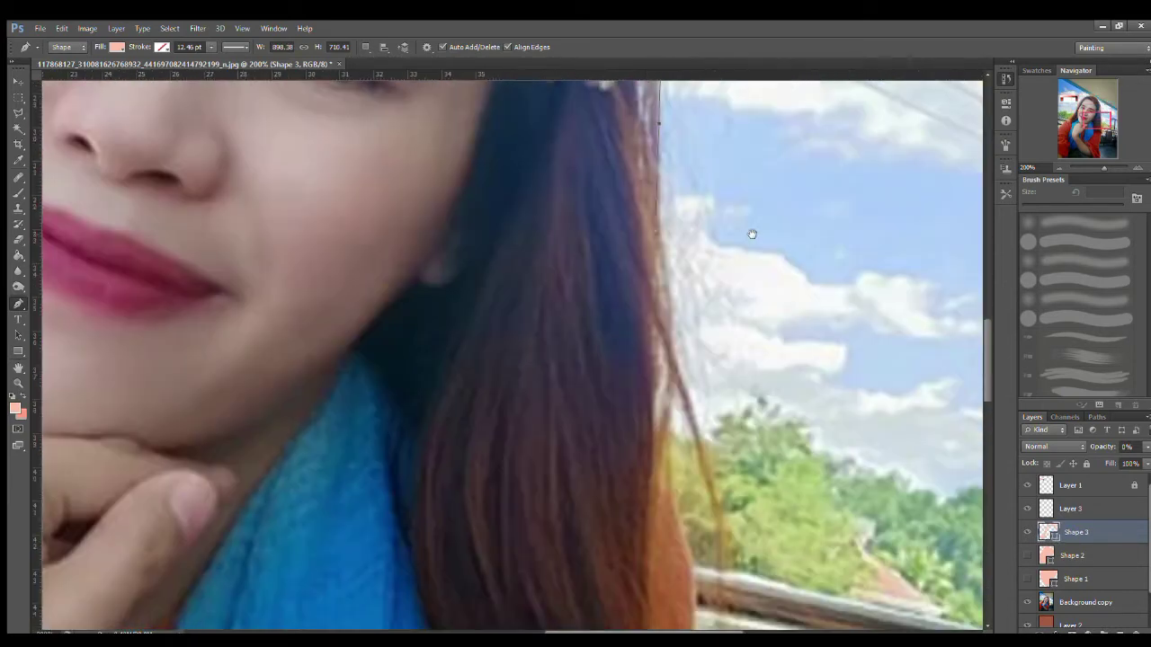
scroll(684, 360, "left", 1)
scroll(714, 368, "down", 4)
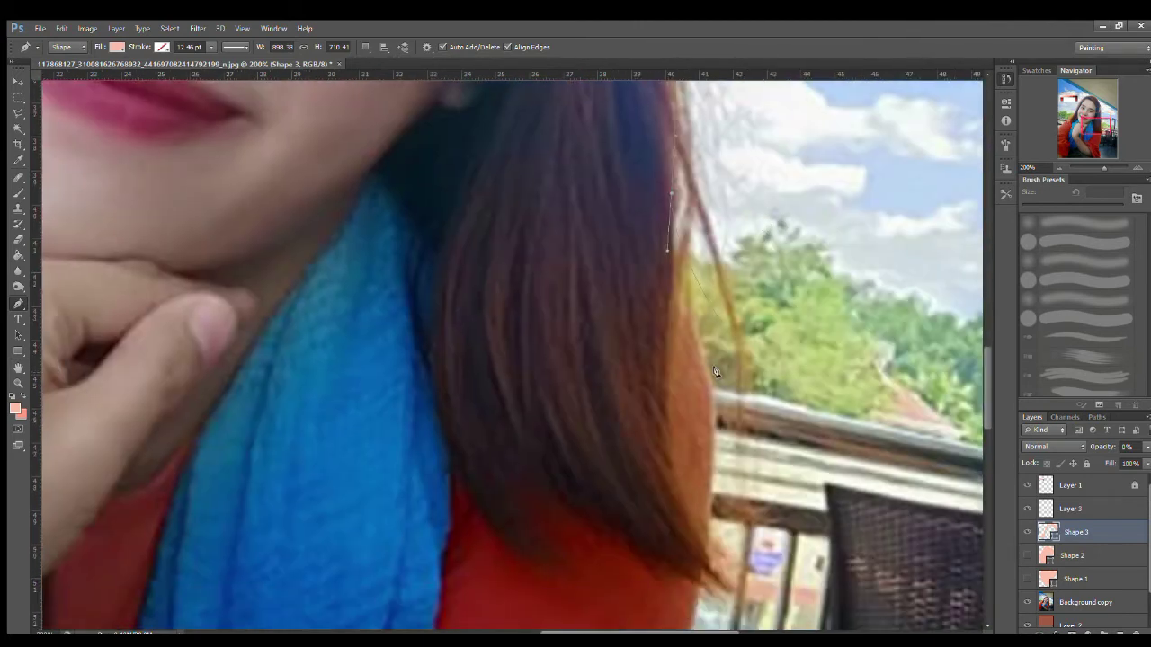
left_click_drag(687, 511, 713, 564)
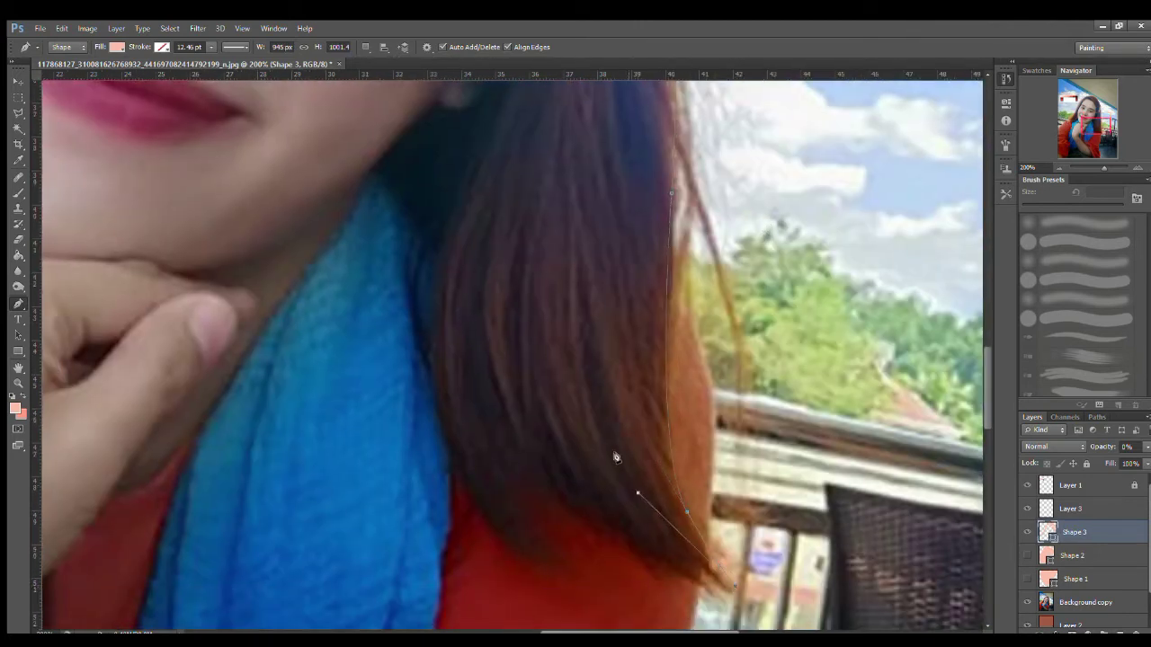
Trace the pointed lower ends of the right hair and its inner edge along the scarf up to the jaw.
left_click_drag(637, 493, 482, 400)
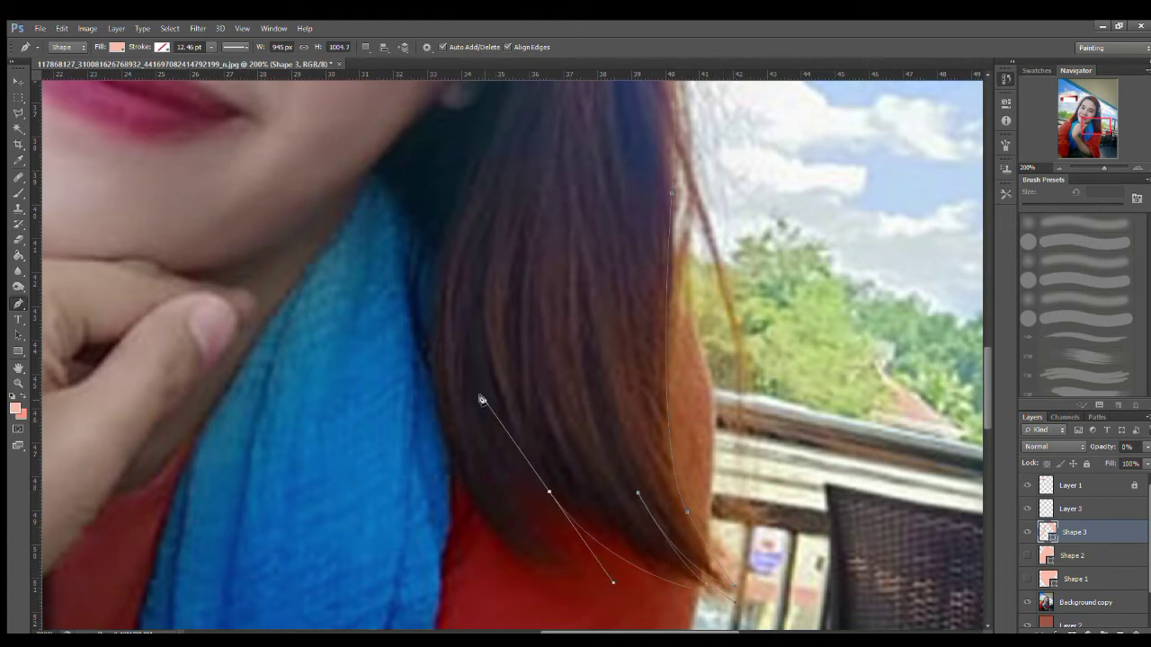
left_click_drag(520, 515, 568, 562)
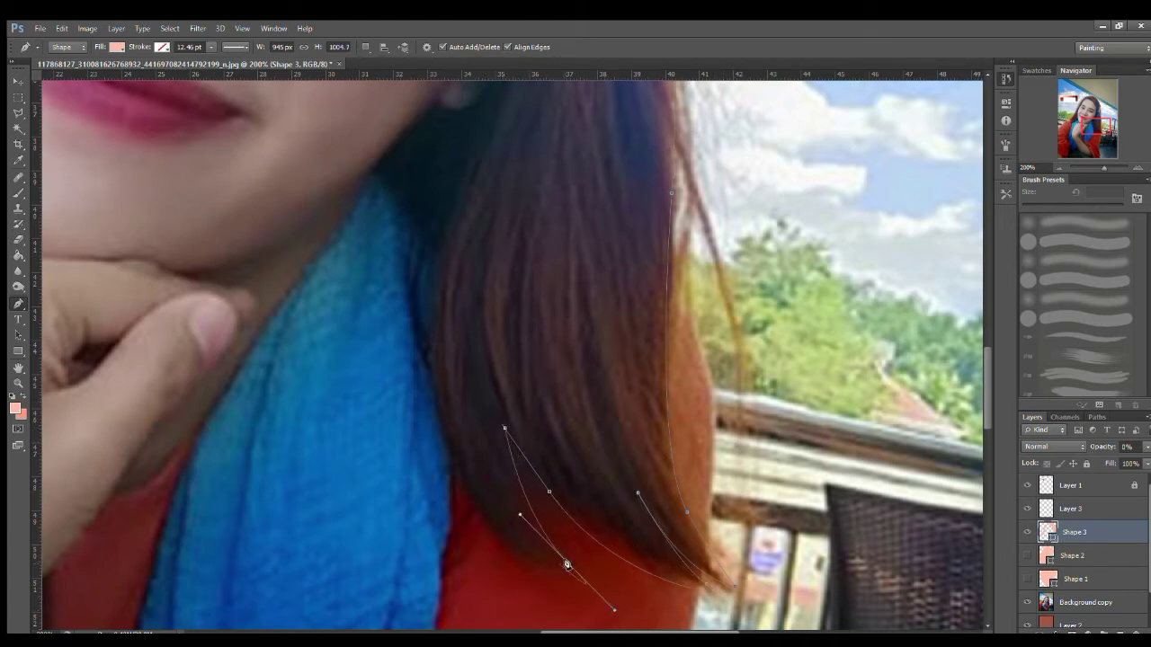
left_click_drag(448, 430, 419, 296)
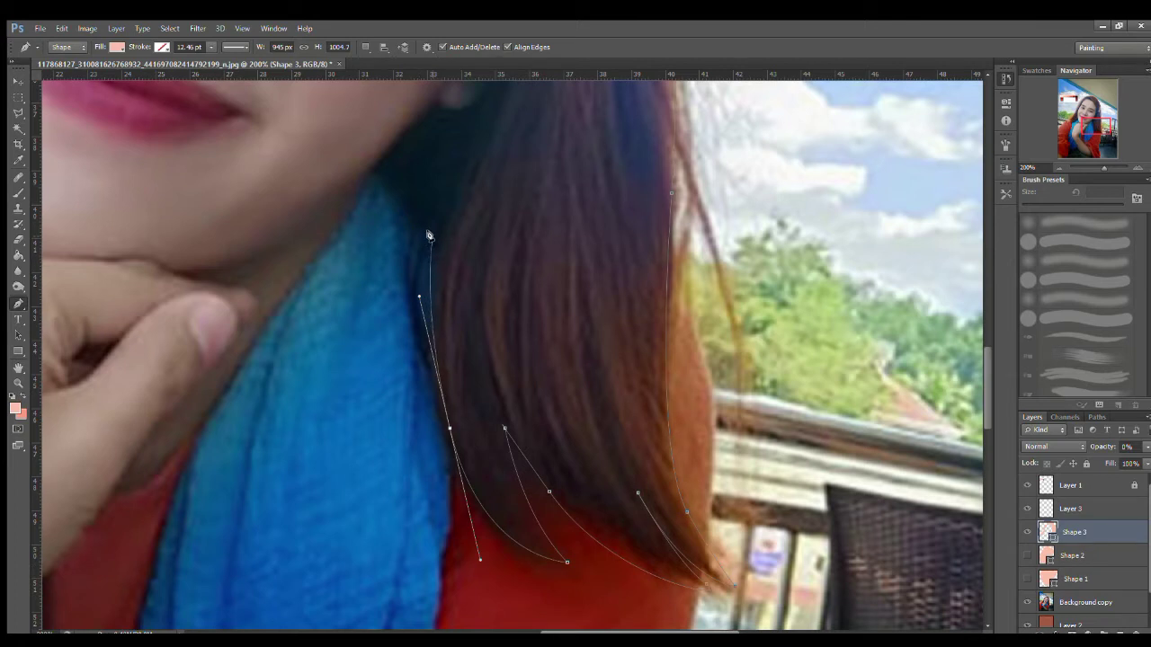
left_click_drag(433, 236, 369, 170)
Continue the hair path along the jawline and curve it around the earlobe.
left_click_drag(480, 185, 489, 526)
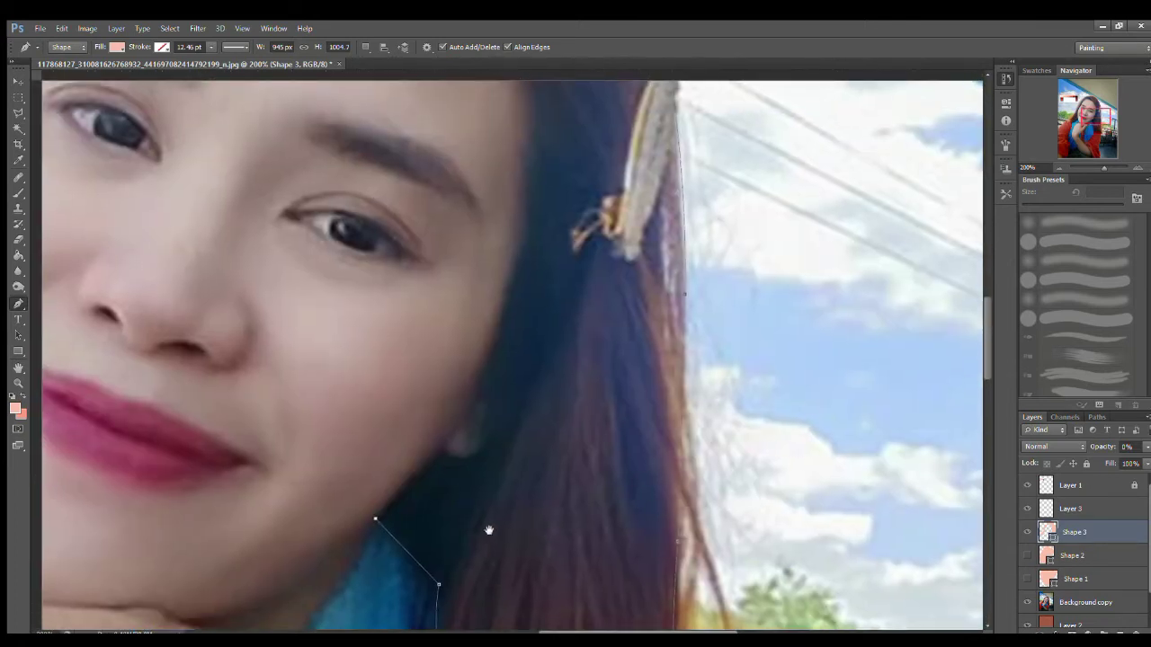
left_click(439, 471)
left_click_drag(462, 476, 505, 416)
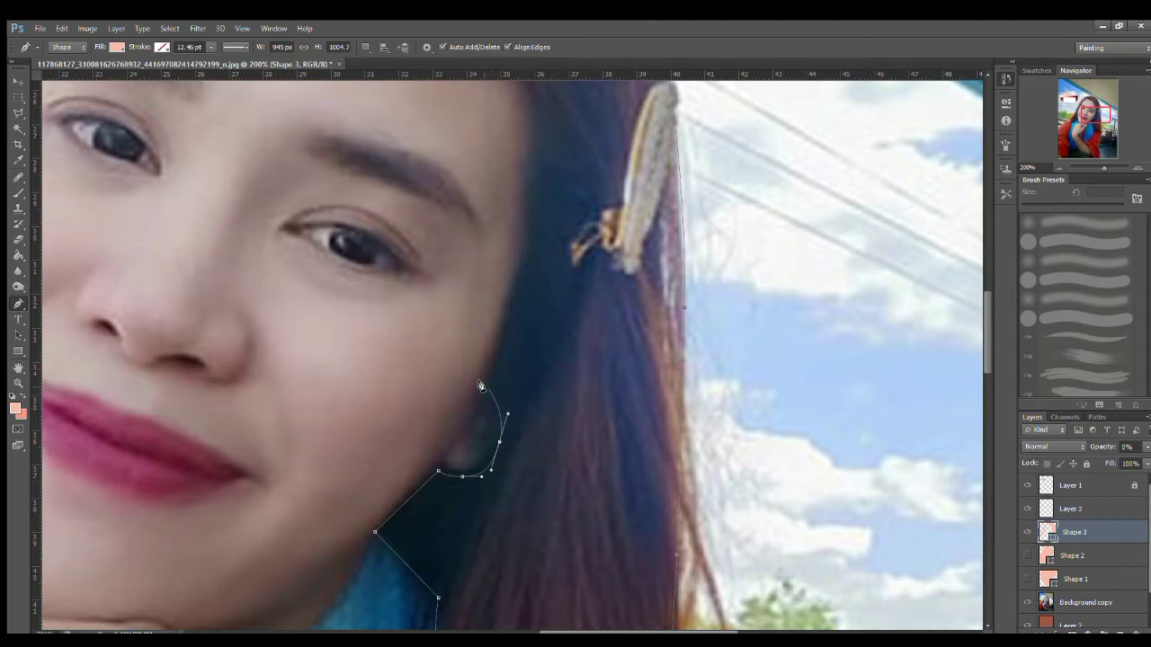
left_click(483, 387)
Trace the hair edge up the right side of the face and close the path at the forehead hairline.
left_click_drag(526, 256, 525, 241)
left_click_drag(552, 175, 571, 477)
left_click_drag(544, 393, 536, 370)
left_click_drag(497, 317, 485, 307)
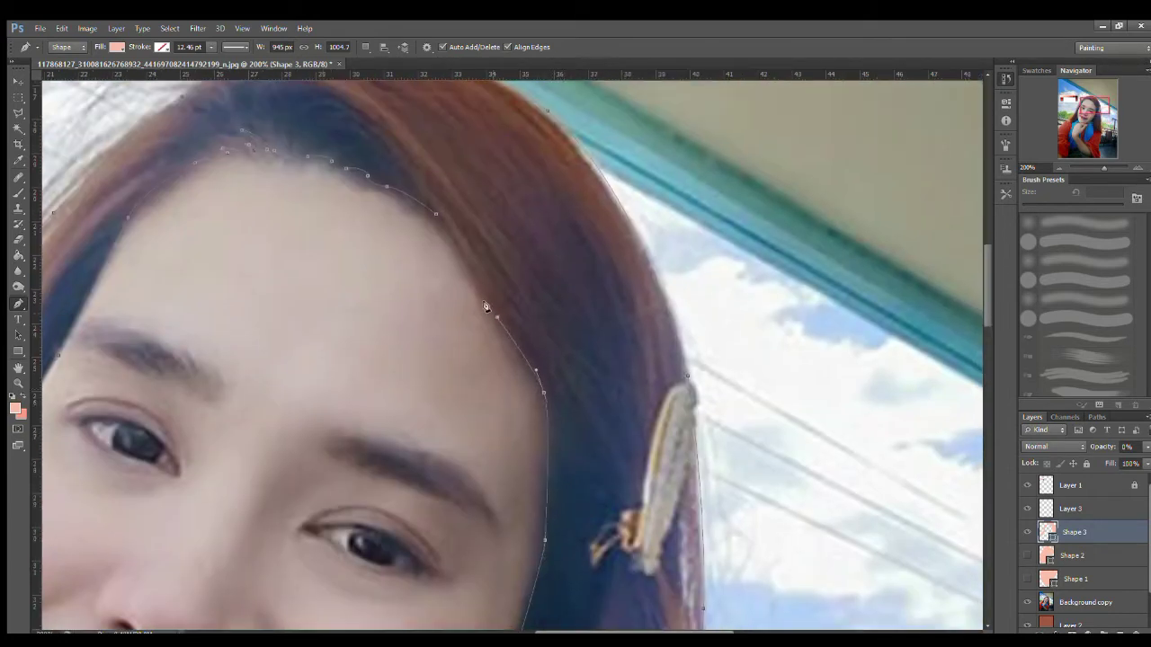
left_click_drag(435, 215, 400, 185)
key("Return")
Sample the near-black swatch from the colour palette beside the portrait as the foreground colour.
left_click_drag(1084, 105, 1074, 100)
key("i")
left_click(234, 229)
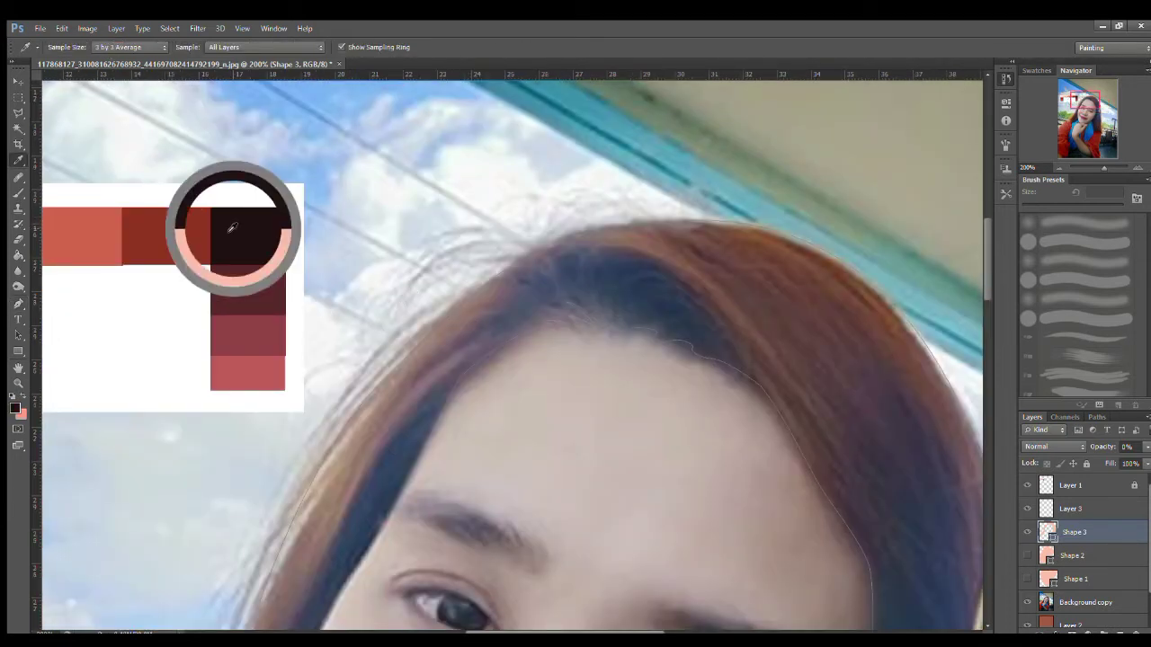
Fill the traced hair shape with the sampled near-black and raise its layer opacity to 100%.
left_click(18, 303)
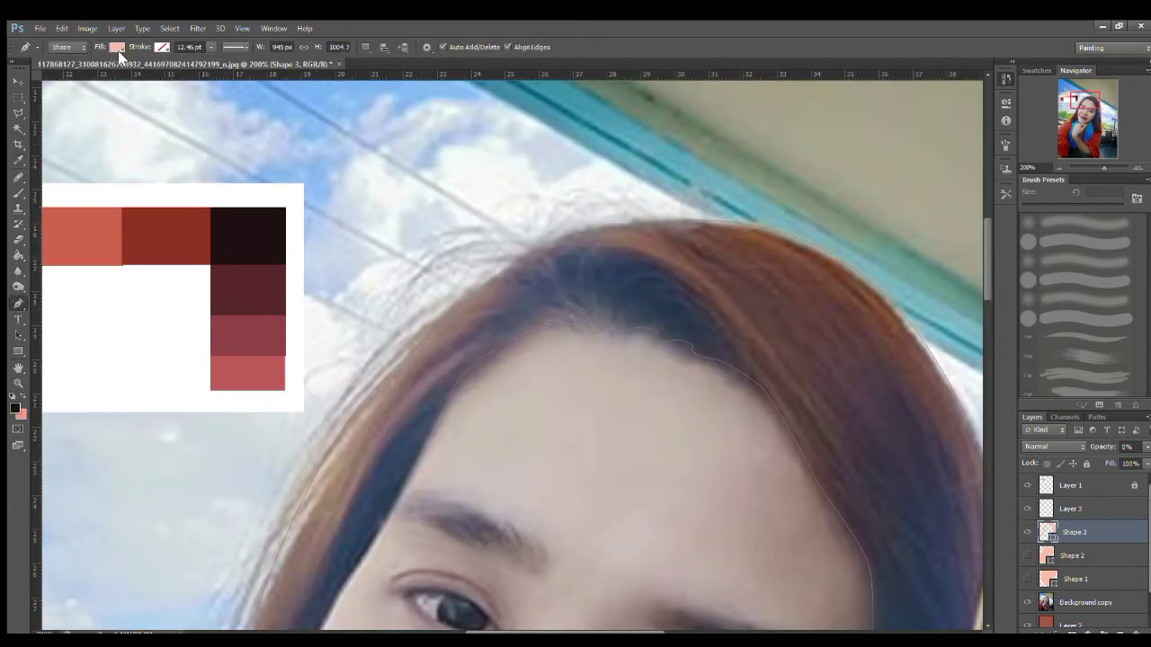
left_click(51, 112)
left_click_drag(1143, 449, 1150, 455)
left_click_drag(639, 390, 490, 184)
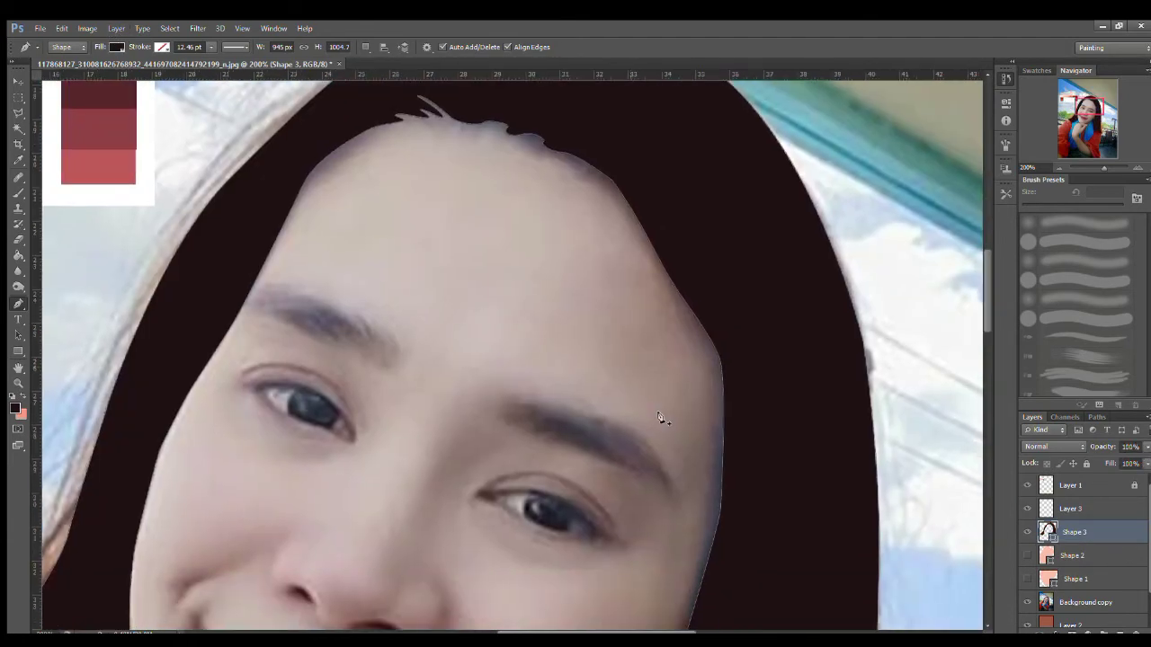
left_click(1059, 169)
left_click(1058, 169)
left_click(1138, 169)
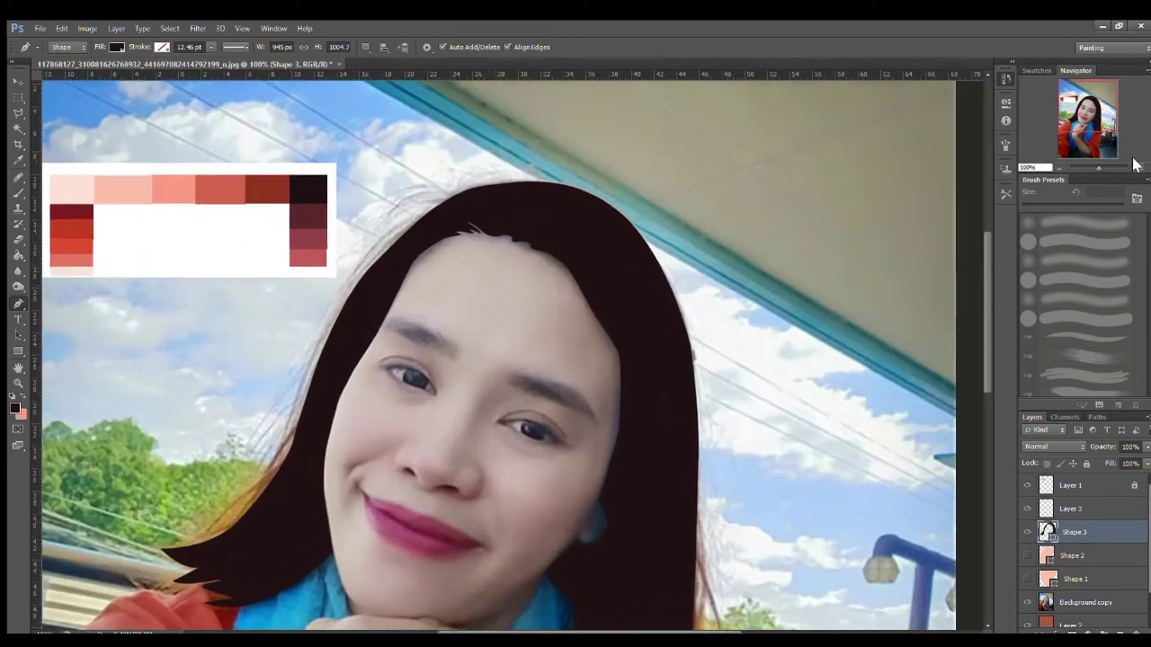
Try to draw a thin loose strand beside the lower right hair edge as a separate near-black shape.
scroll(617, 264, "down", 4)
scroll(616, 264, "right", 2)
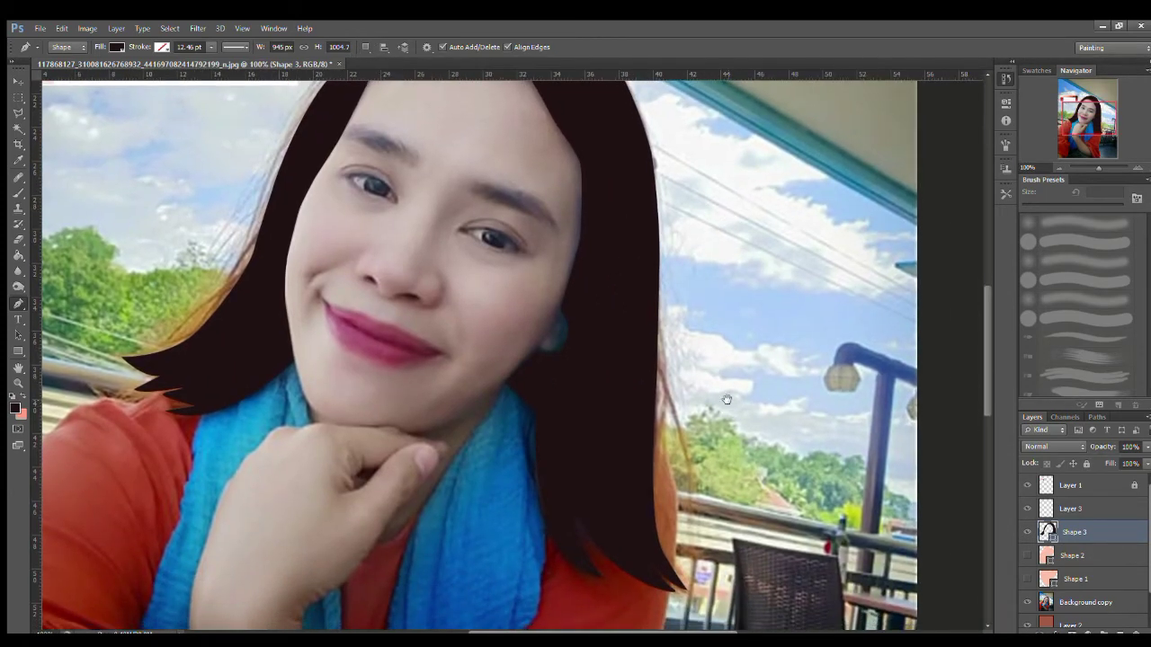
scroll(726, 403, "down", 1)
scroll(727, 403, "right", 1)
left_click(1137, 168)
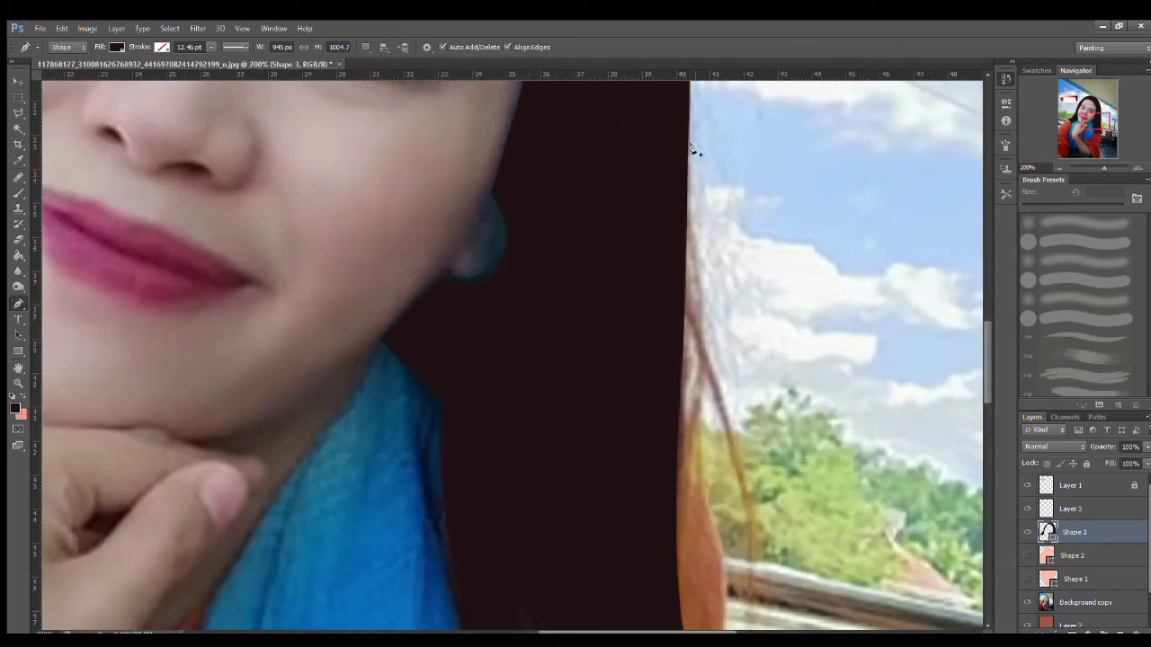
left_click(680, 147)
left_click(682, 291)
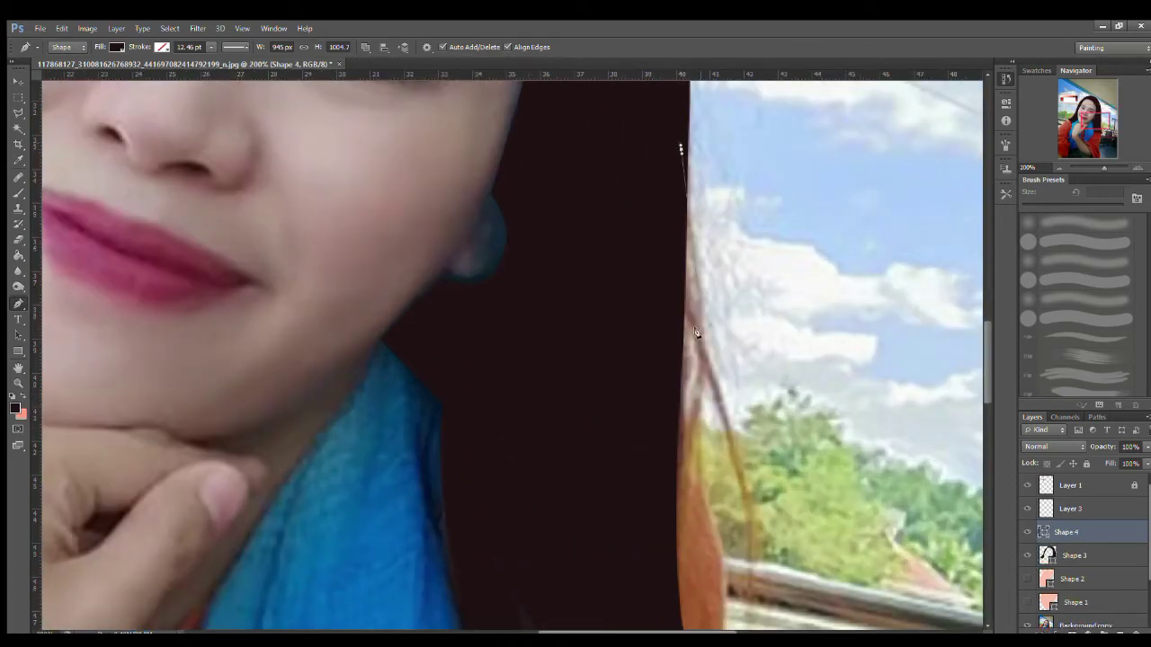
scroll(761, 513, "down", 3)
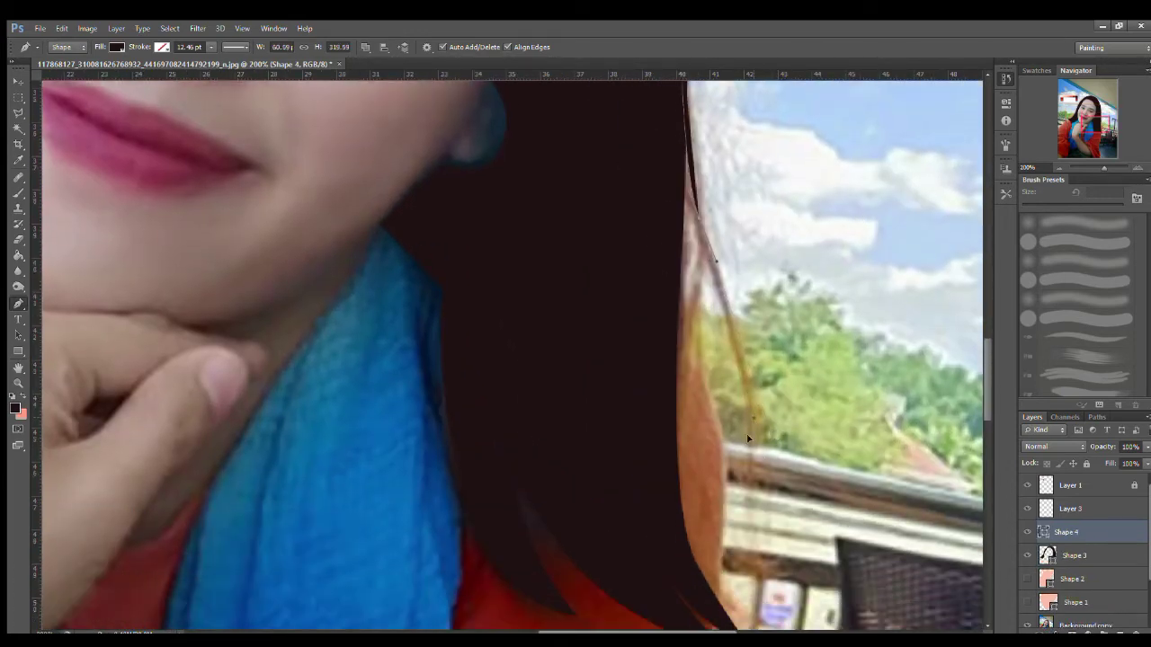
scroll(755, 463, "down", 1)
left_click(752, 472)
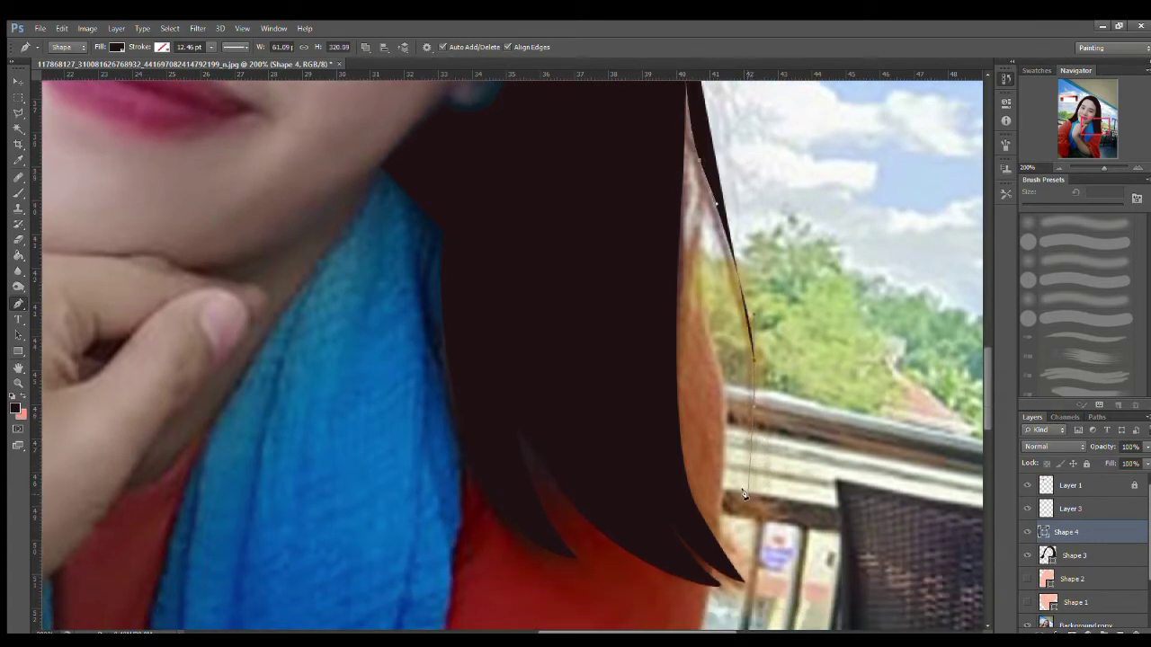
left_click_drag(748, 397, 754, 334)
key("ctrl+z")
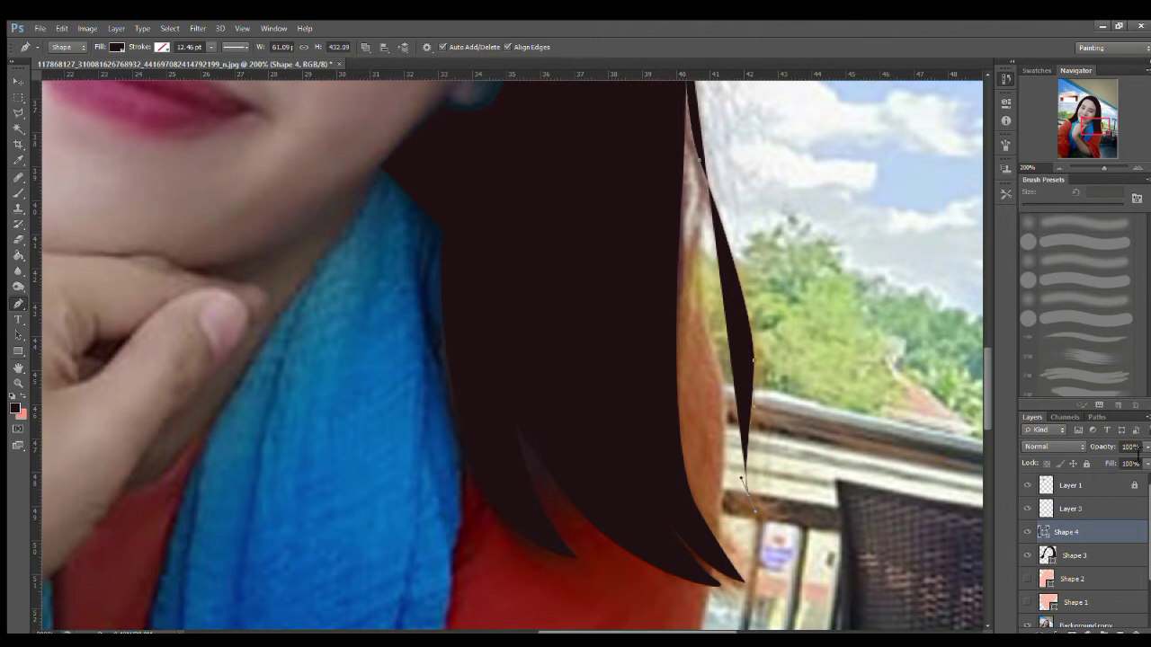
left_click_drag(746, 378, 757, 292)
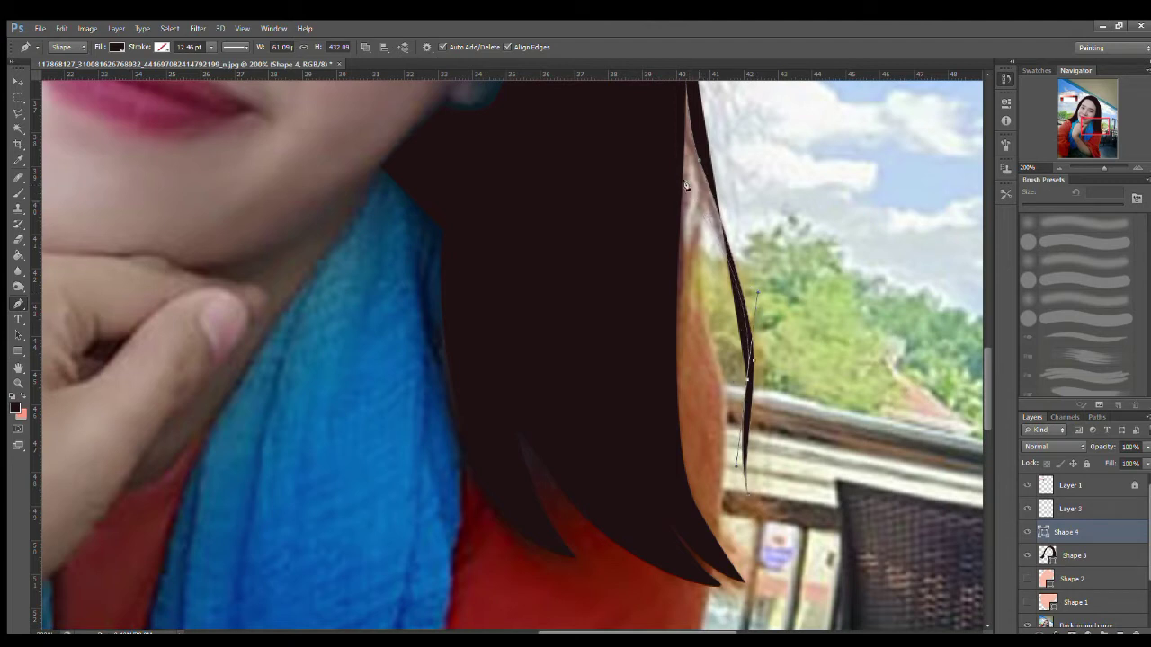
left_click_drag(633, 303, 587, 461)
left_click_drag(581, 398, 600, 282)
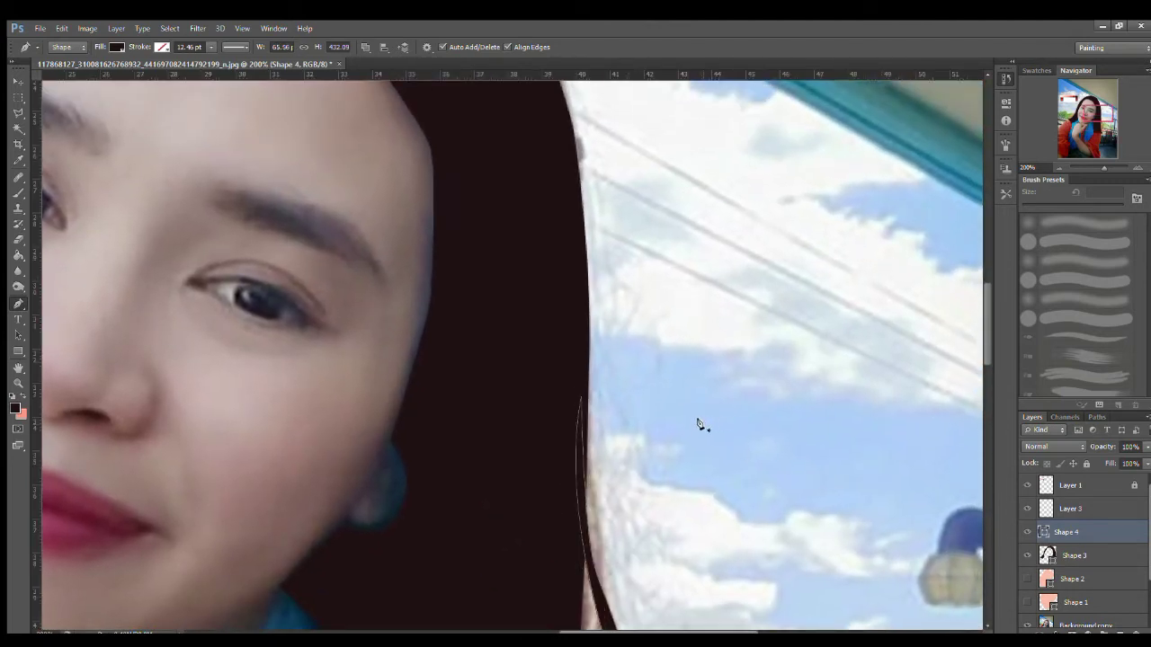
left_click_drag(708, 435, 744, 118)
left_click_drag(730, 533, 794, 554)
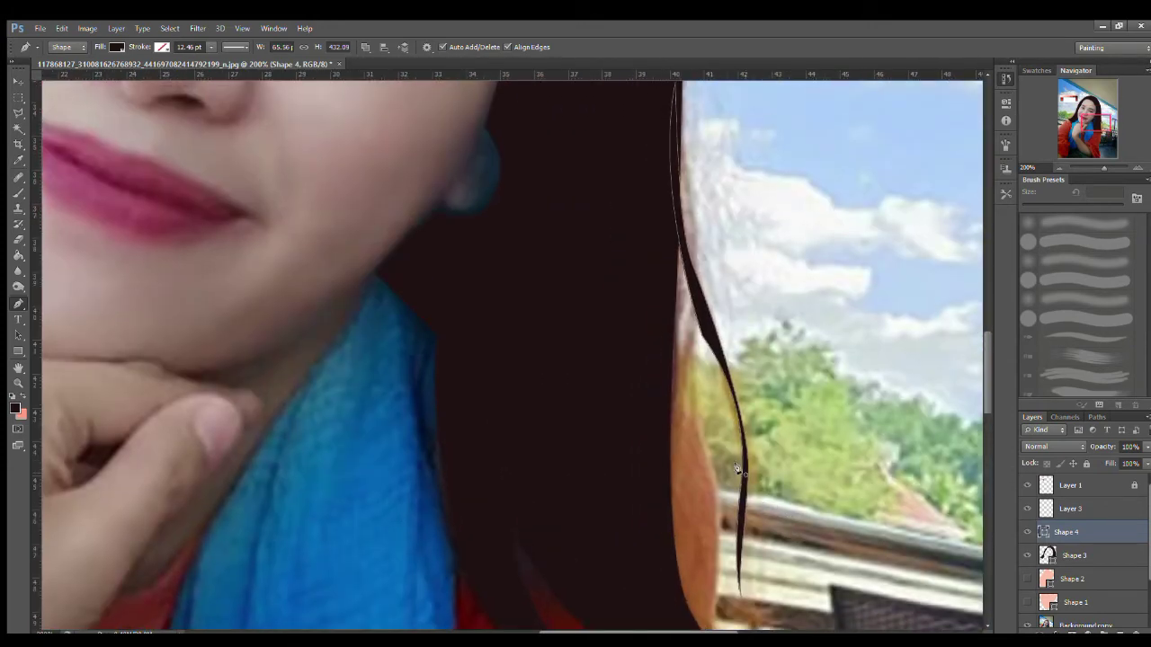
Try to reshape the loose strand's inner curve, and remove the separate strand shape.
left_click(701, 334)
mouse_move(745, 396)
left_mouse_down()
mouse_move(732, 435)
mouse_move(766, 416)
mouse_move(732, 414)
left_mouse_up()
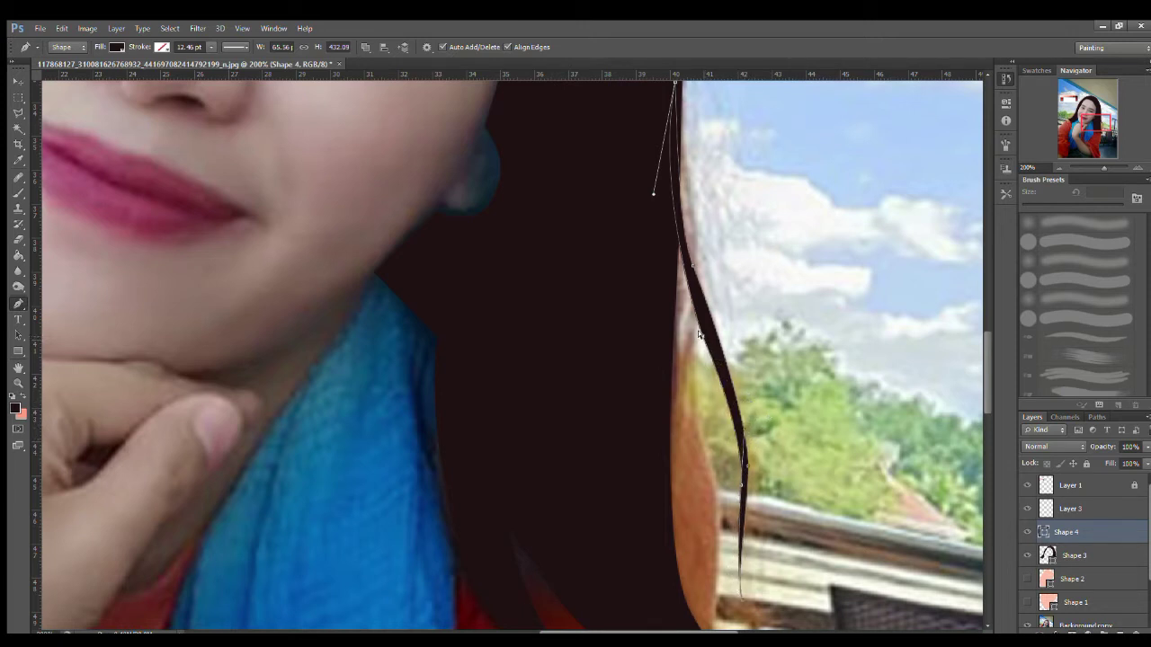
left_click_drag(701, 339, 691, 354)
left_click(691, 355)
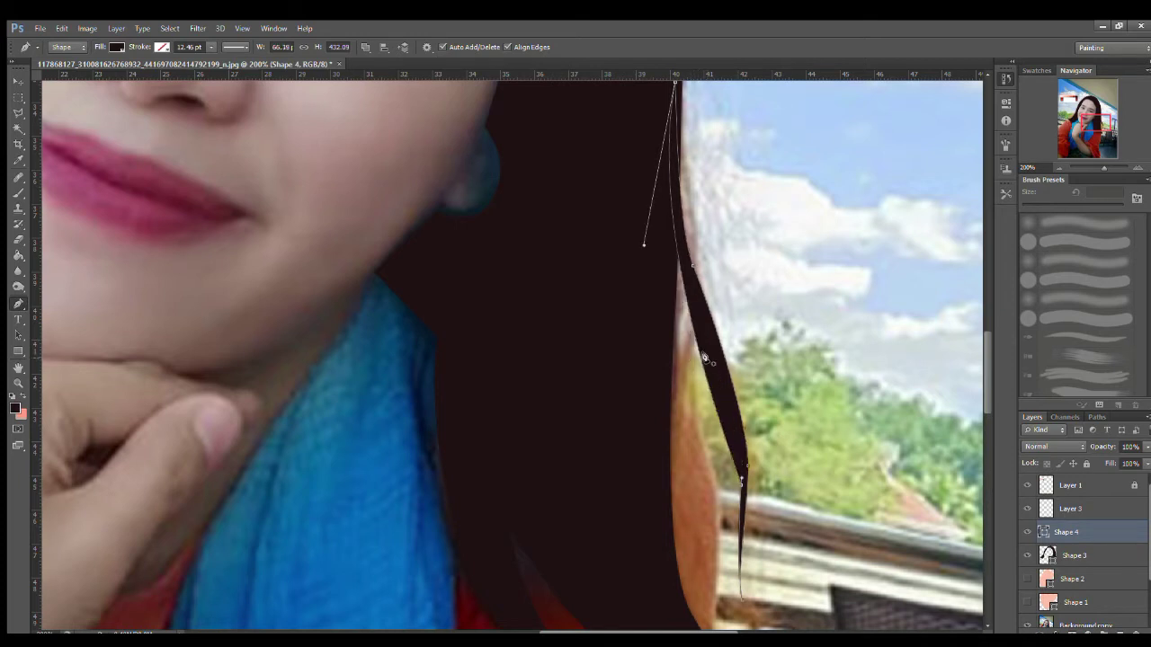
left_click_drag(737, 475, 751, 454)
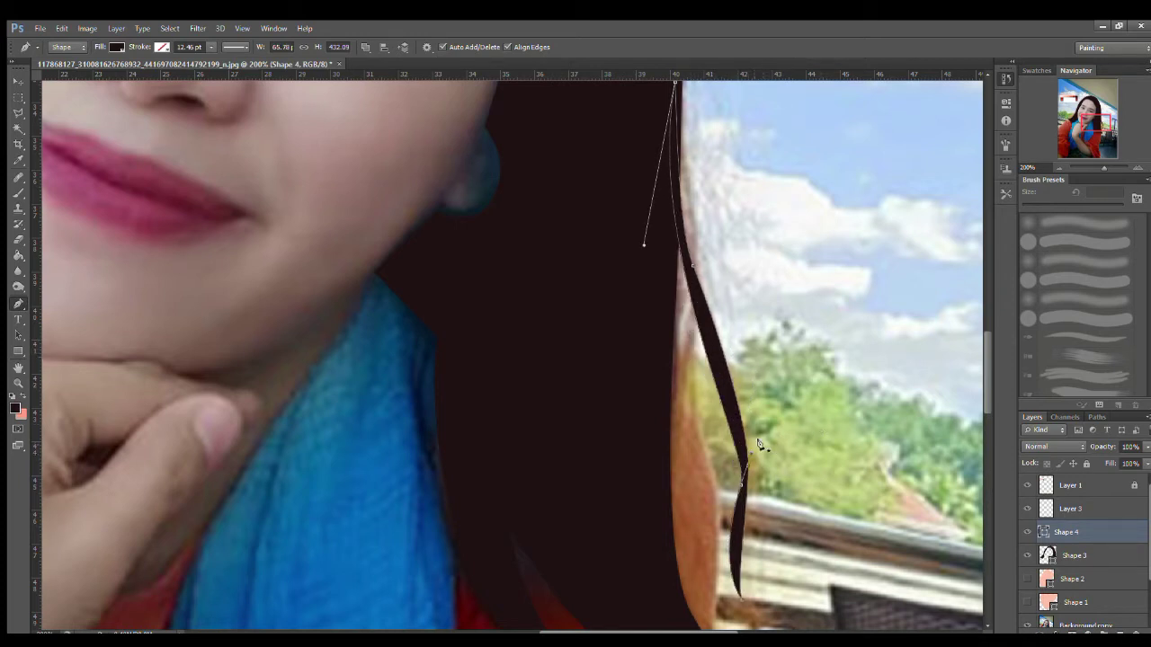
key("ctrl+alt+z")
key("ctrl+alt+z")
key("ctrl+alt+z")
key("Delete")
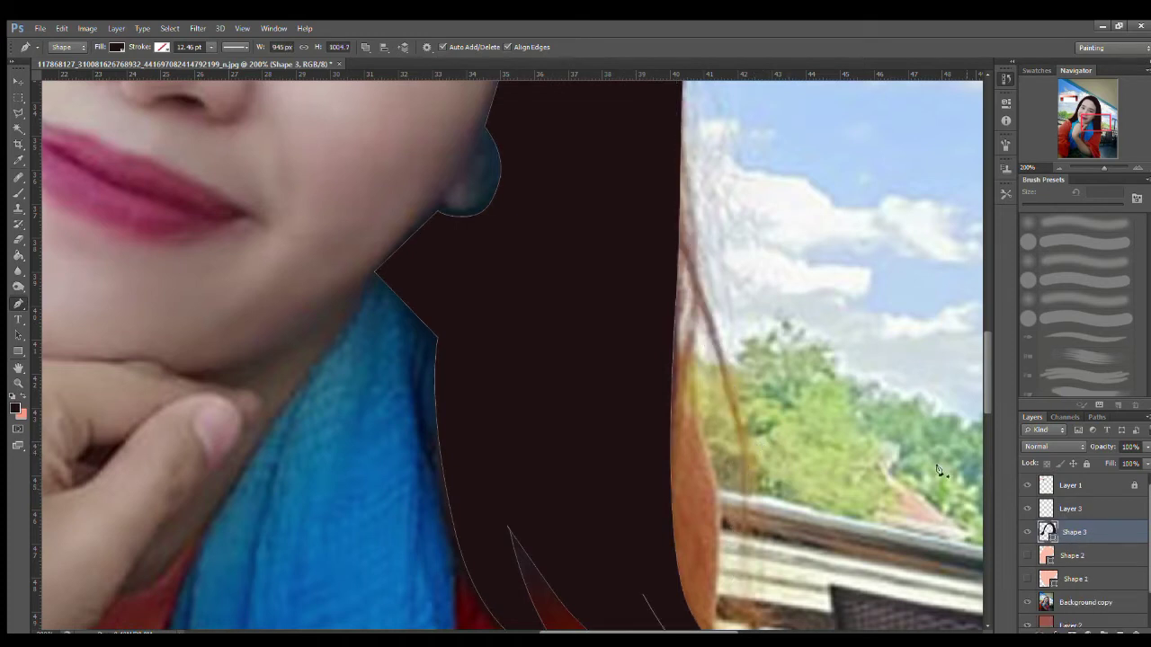
Trace the outer edge of a loose strand from the right hair edge down to its tip, within the hair shape.
left_click(668, 161)
left_click_drag(704, 290, 710, 323)
mouse_move(746, 547)
left_mouse_down()
mouse_move(738, 631)
mouse_move(734, 545)
left_mouse_up()
left_click(745, 420)
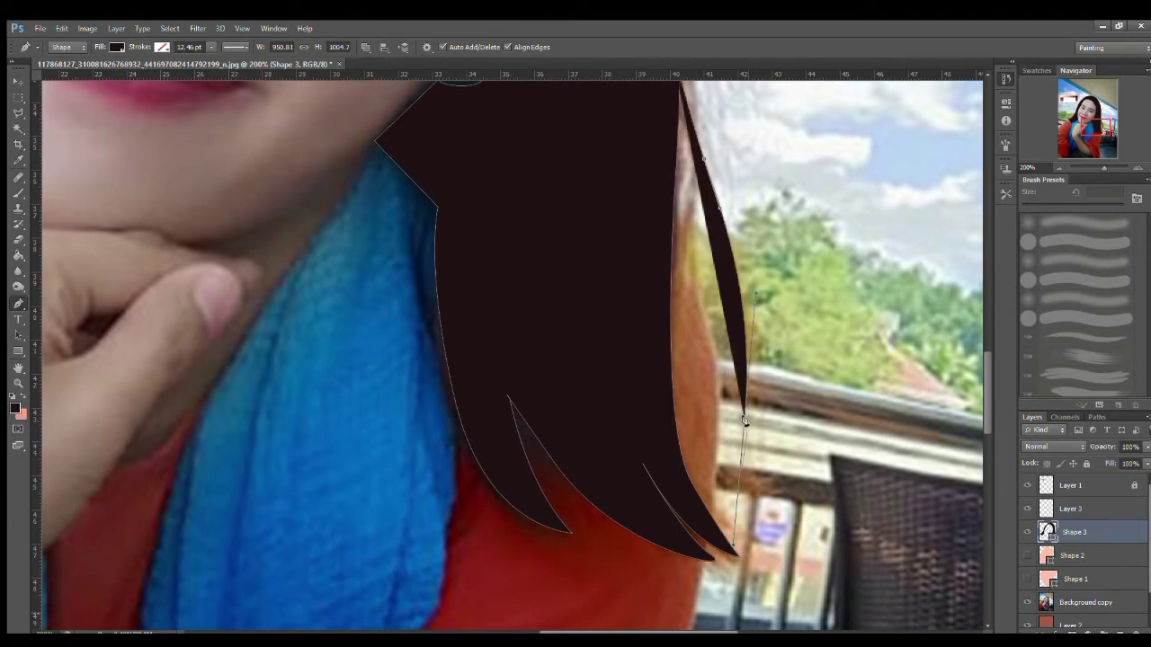
Lower the hair opacity to 39%, trace the loose strand's inner edge back into the hair, and restore opacity to 100%.
left_click(744, 418, "alt")
key("3")
key("9")
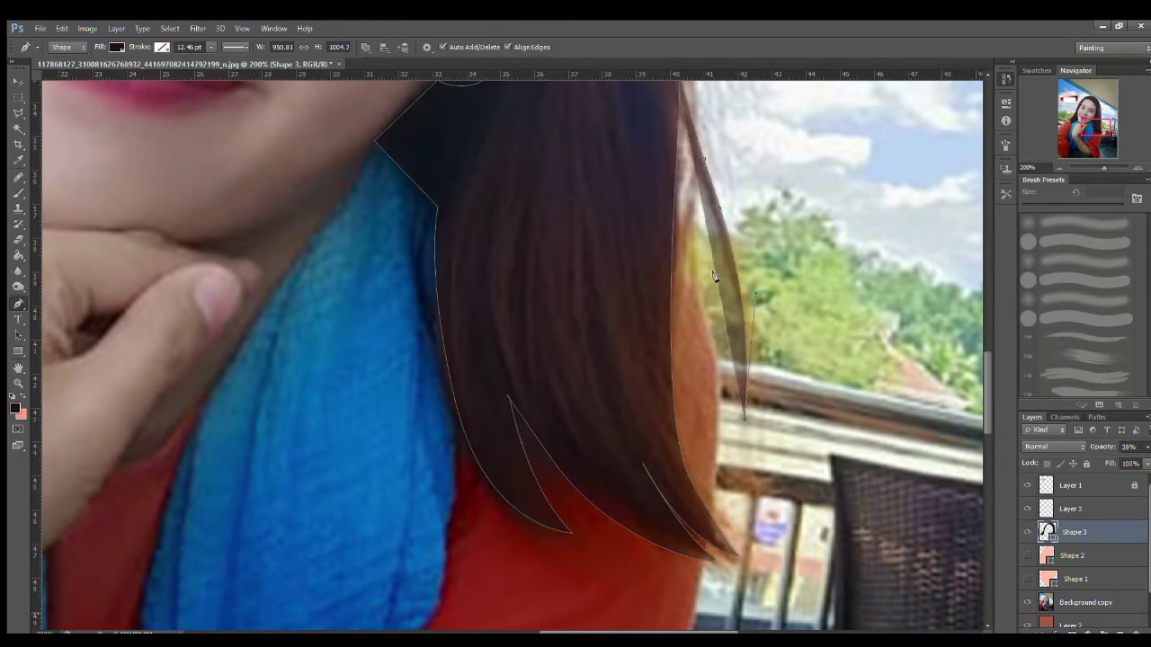
left_click_drag(697, 173, 680, 221)
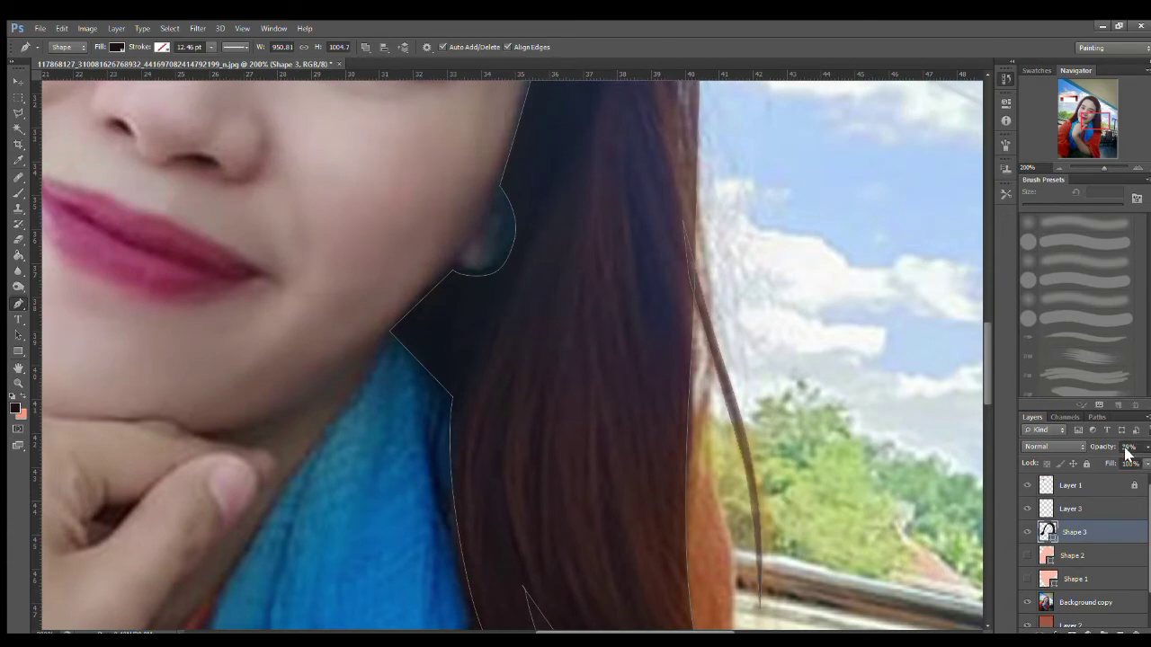
key("0")
Add a thin curved strand along the left hair edge, running from cheek level down to the flipped-out end.
left_click_drag(681, 548, 739, 311)
left_click_drag(699, 352, 874, 365)
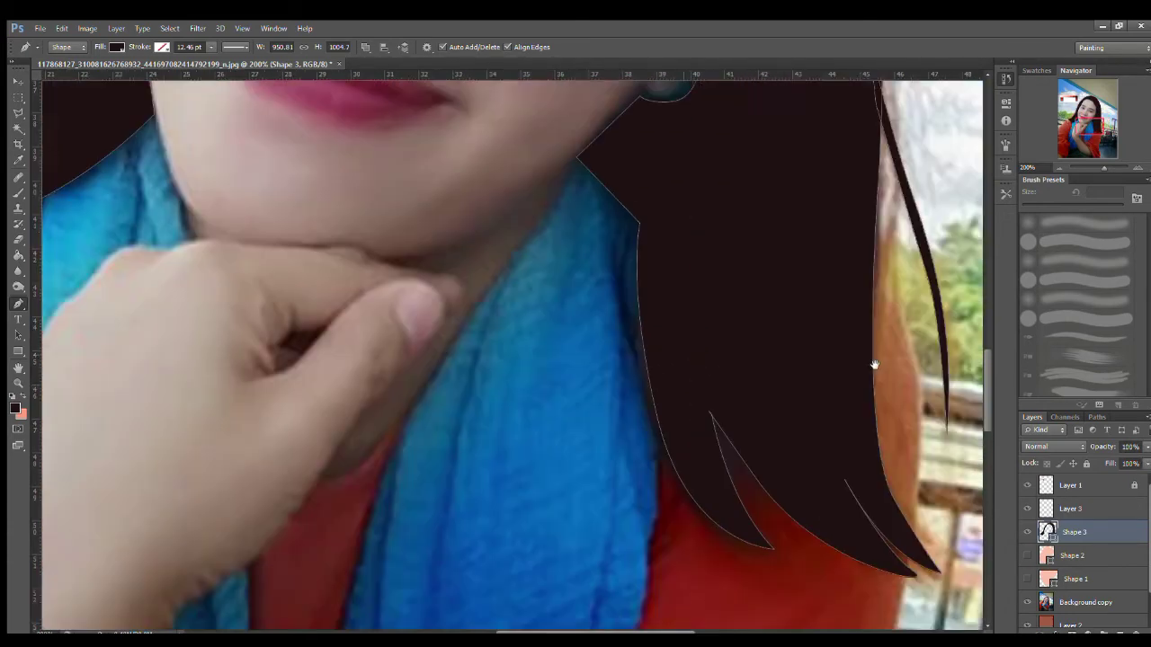
left_click_drag(126, 436, 594, 549)
left_click_drag(556, 94, 539, 401)
left_click(596, 239)
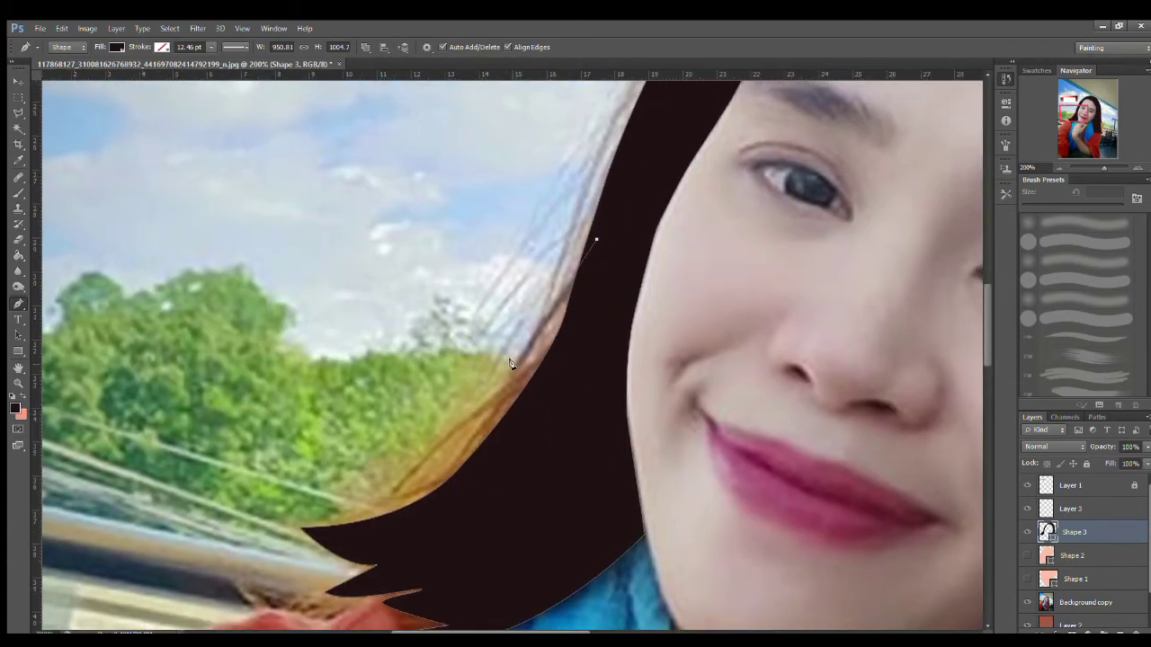
left_click(381, 505)
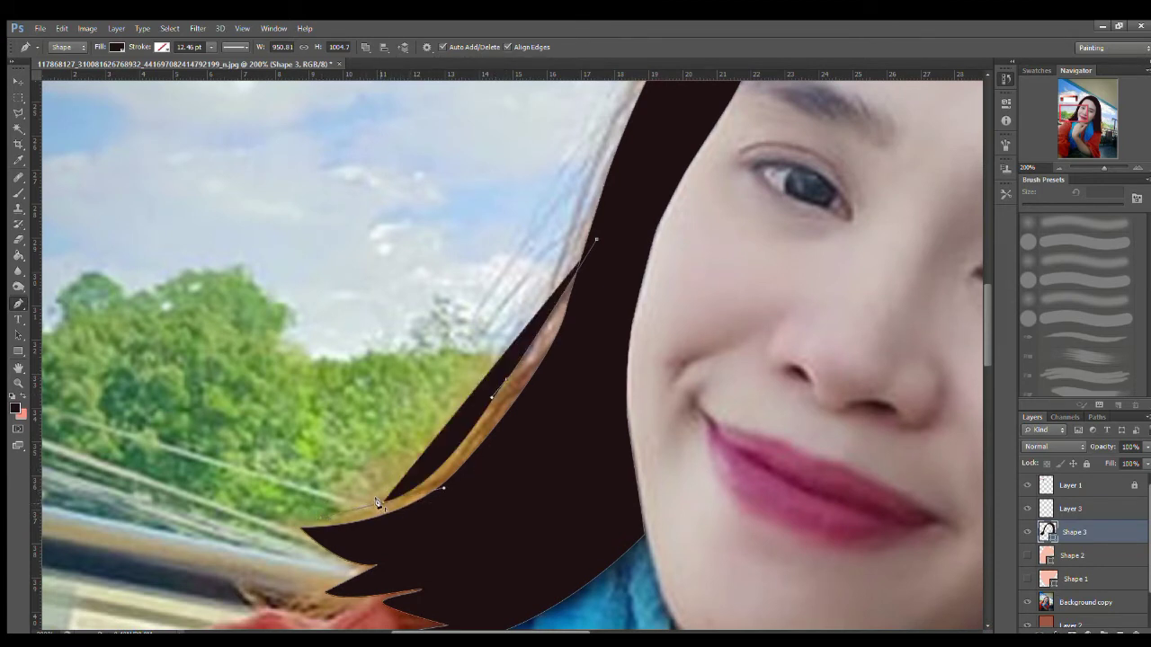
left_click_drag(592, 245, 594, 238)
left_click(610, 252)
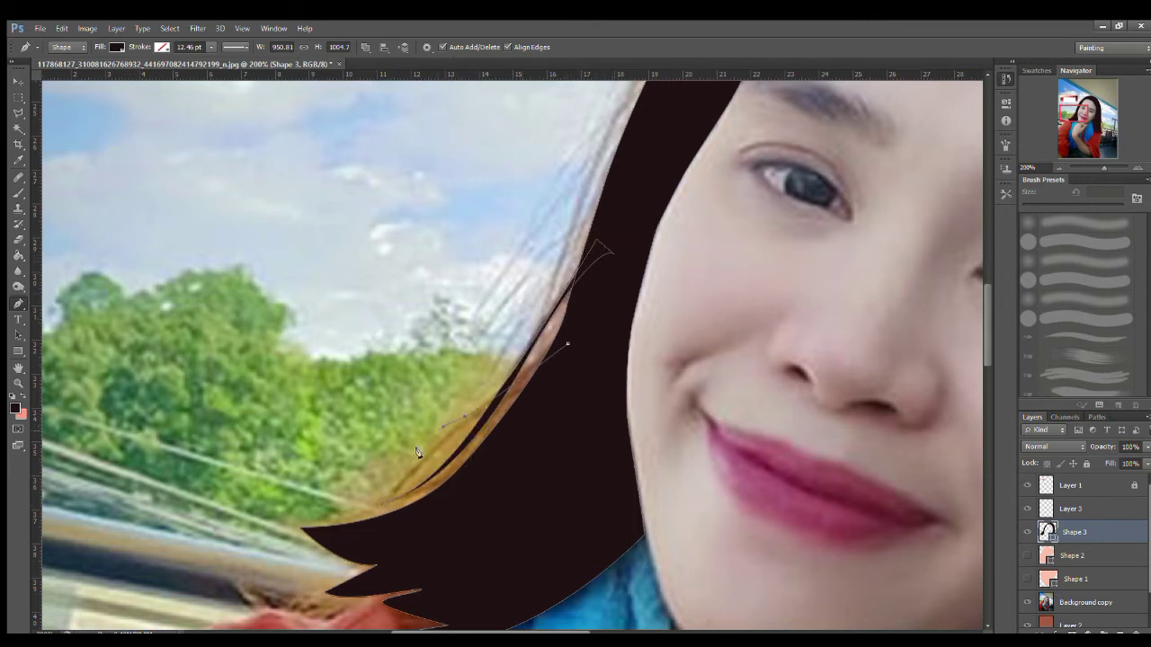
Add a second, shorter strand branching outward from the lower left hair edge.
left_click_drag(368, 509, 372, 510)
left_click_drag(427, 447, 446, 435)
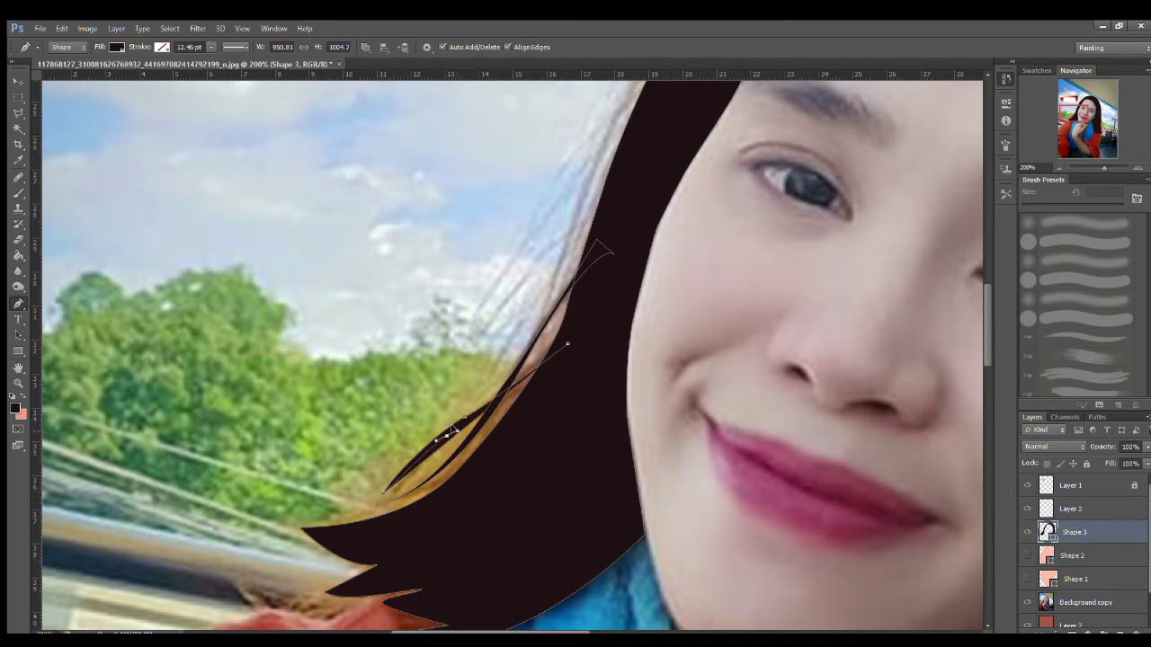
left_click_drag(567, 343, 571, 319)
Trace the outer edge of a long strand from the upper left of the head down the hair's left side.
left_click_drag(494, 474, 452, 545)
left_click(622, 149)
left_click_drag(500, 261, 483, 282)
left_click_drag(401, 431, 370, 488)
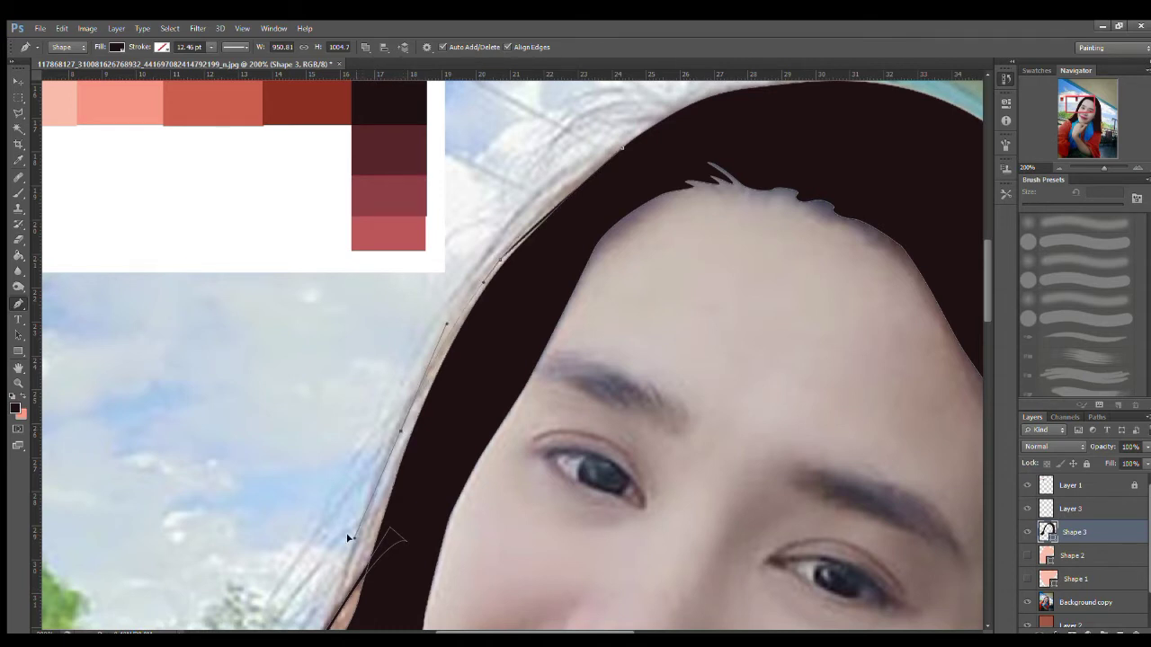
Trace the long left strand's inner edge back up inside the hair, close it near the crown and finish the path.
left_click_drag(477, 383, 500, 266)
left_click(390, 491)
left_click_drag(621, 129, 634, 125)
left_click_drag(594, 305, 503, 517)
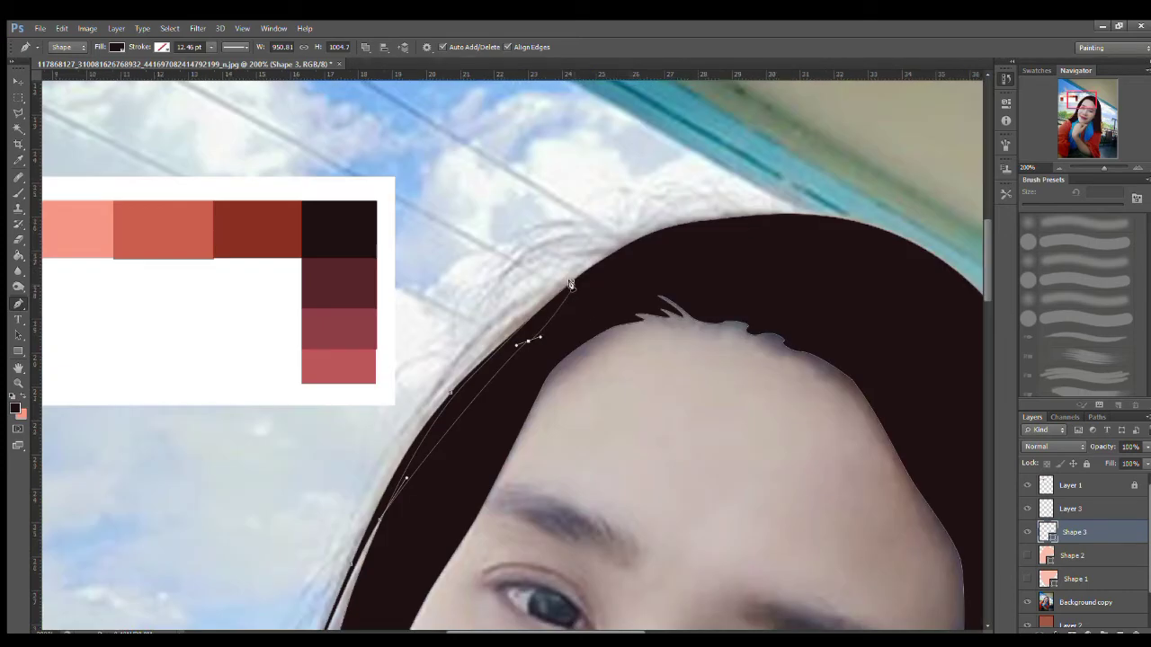
left_click(573, 281)
left_click_drag(750, 316, 473, 100)
left_click_drag(735, 575, 753, 312)
left_click_drag(531, 222, 563, 393)
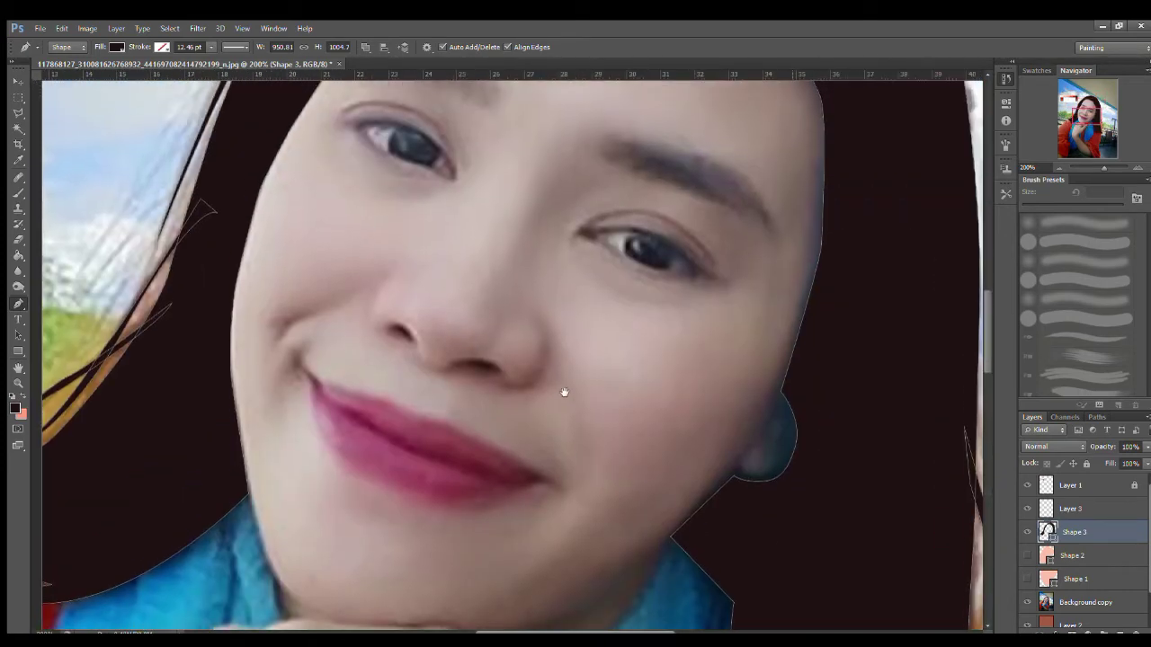
key("Return")
Add a new layer above the hair shape and hide the hair shape to reveal the photo's hair.
left_click(1059, 168)
left_click(1059, 168)
left_click(1139, 170)
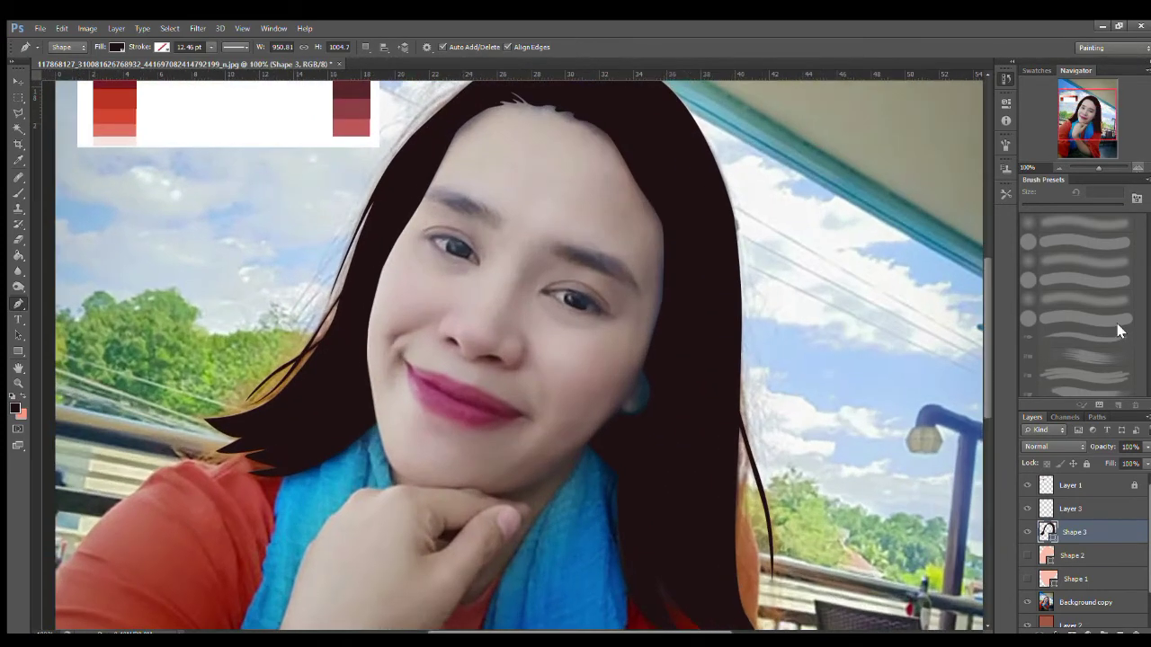
left_click(1119, 634)
left_click(1102, 556)
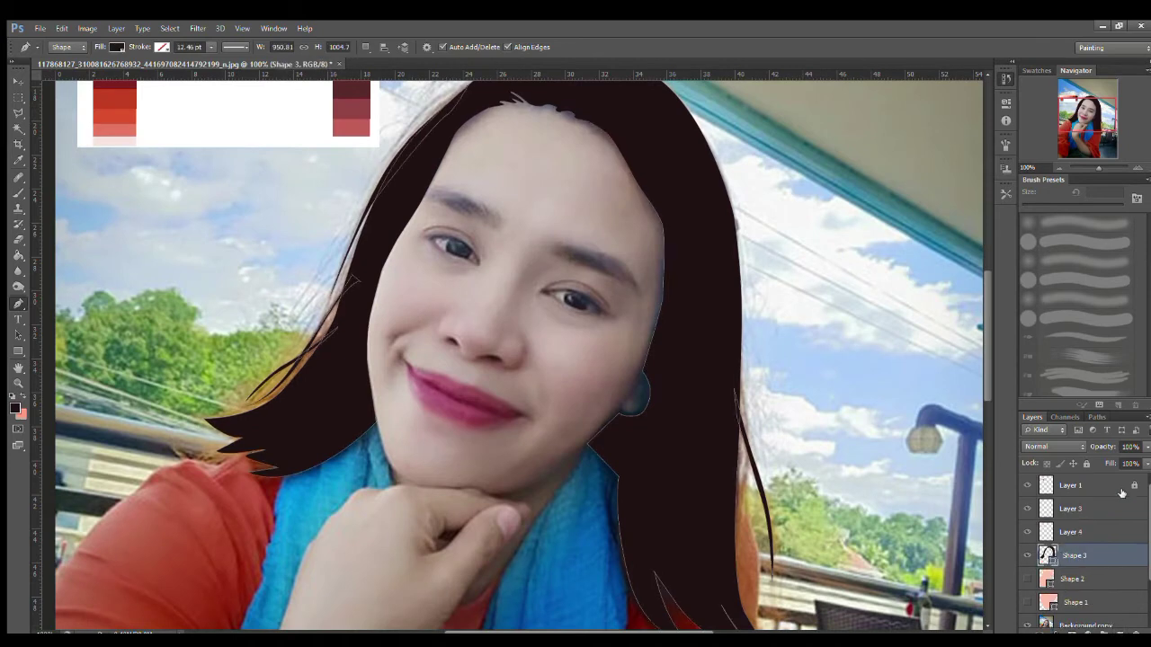
left_click(1027, 555)
scroll(481, 301, "up", 3)
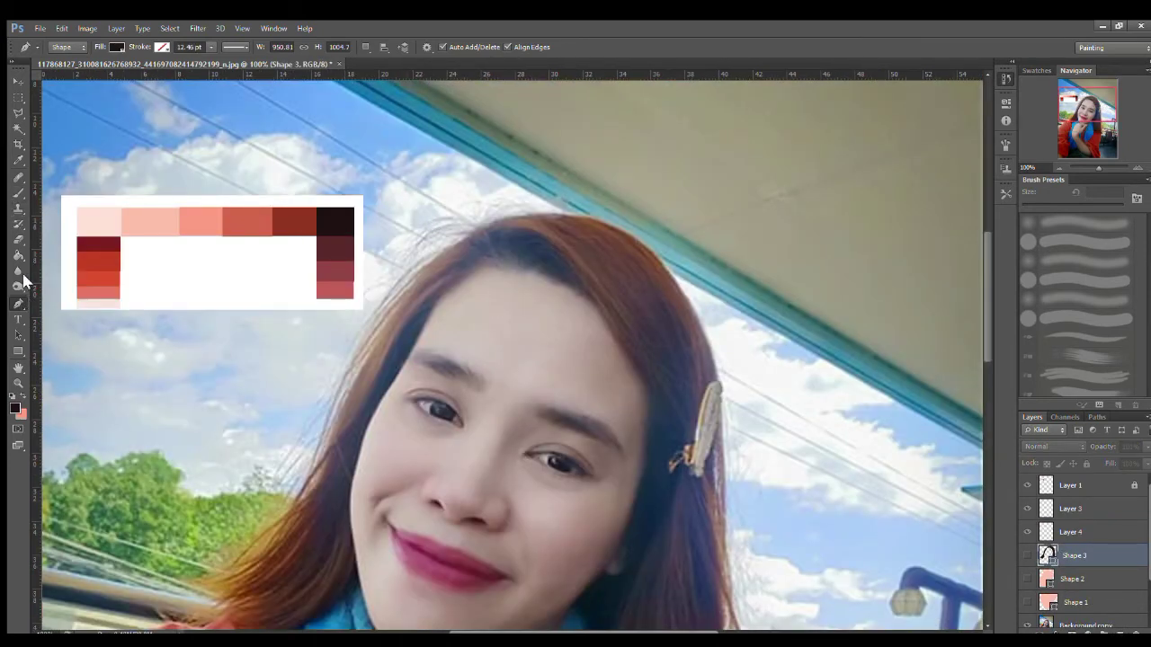
Set the Pen tool to Path mode and sample the dark maroon swatch below the near-black one as the foreground colour.
left_click(68, 46)
left_click(59, 74)
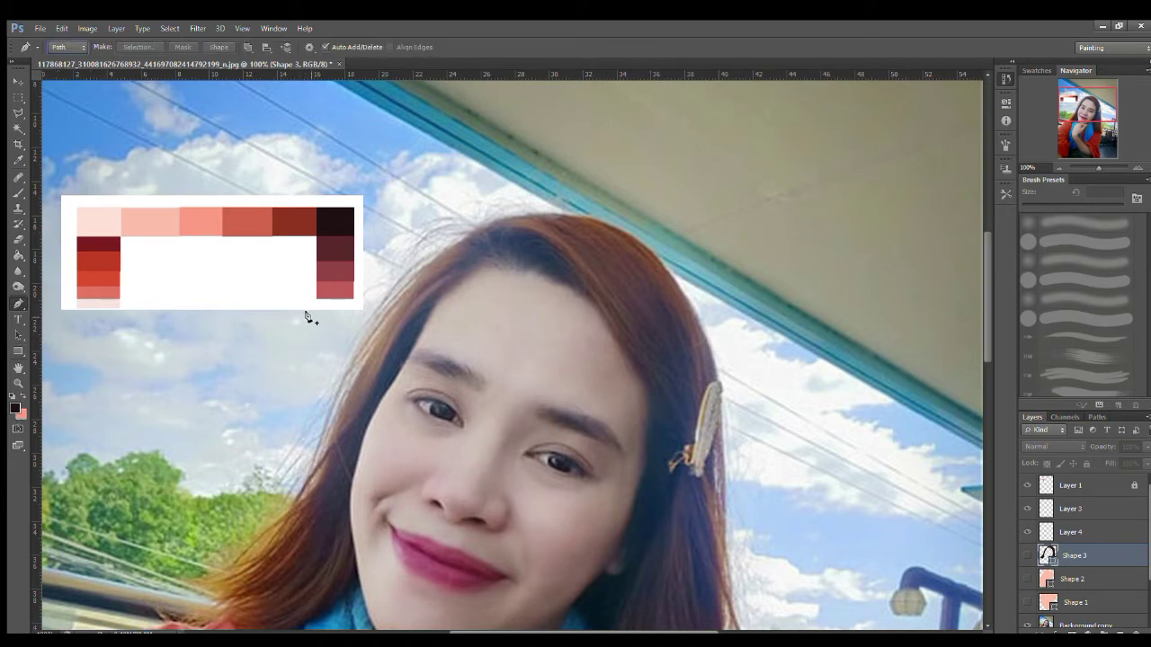
key("i")
left_click(336, 248)
key("p")
Draw an open curved strand path from the parting at the crown down the right side of the hair.
left_click_drag(624, 409, 533, 443)
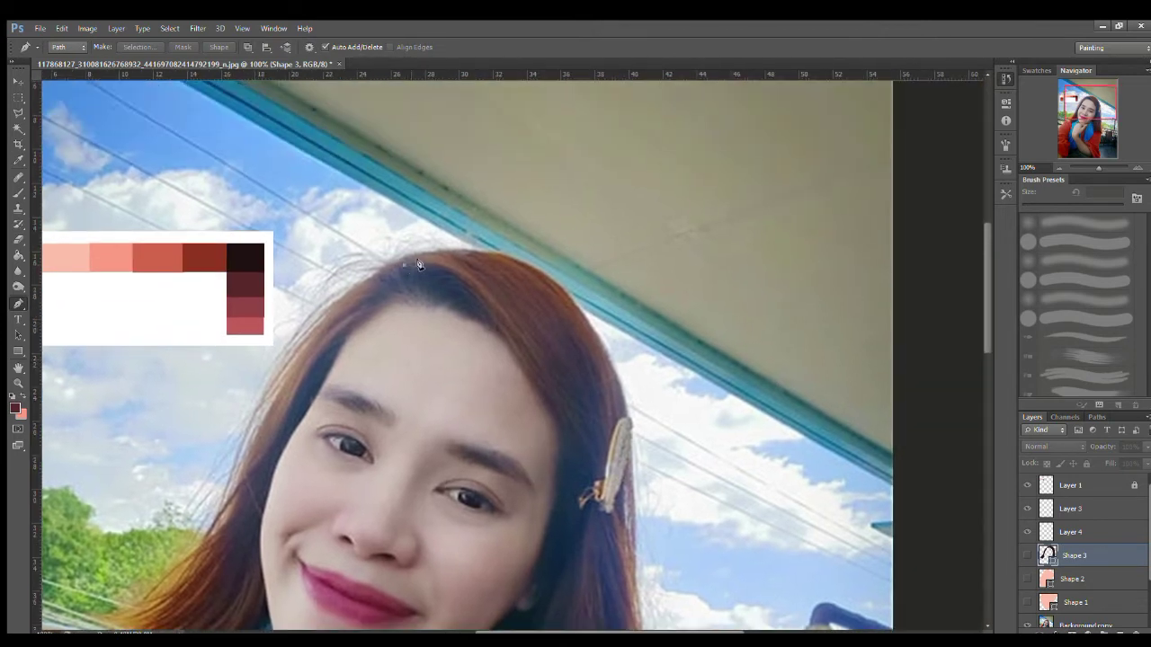
left_click(403, 265)
left_click_drag(473, 286, 479, 291)
left_click_drag(583, 439, 621, 534)
key("Escape")
left_click(530, 360, "ctrl")
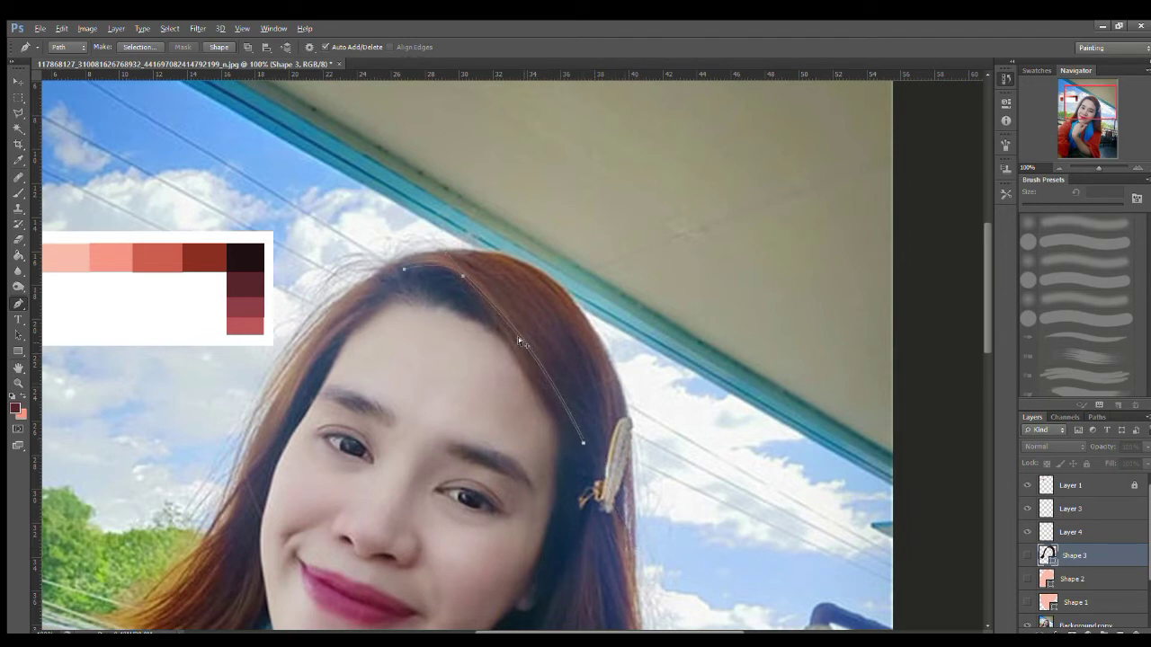
left_click_drag(520, 340, 522, 333)
Draw a second open strand path just inside the first, following the hair above the forehead.
left_click_drag(423, 274, 457, 309)
left_click_drag(567, 427, 670, 620)
left_click(502, 337, "ctrl")
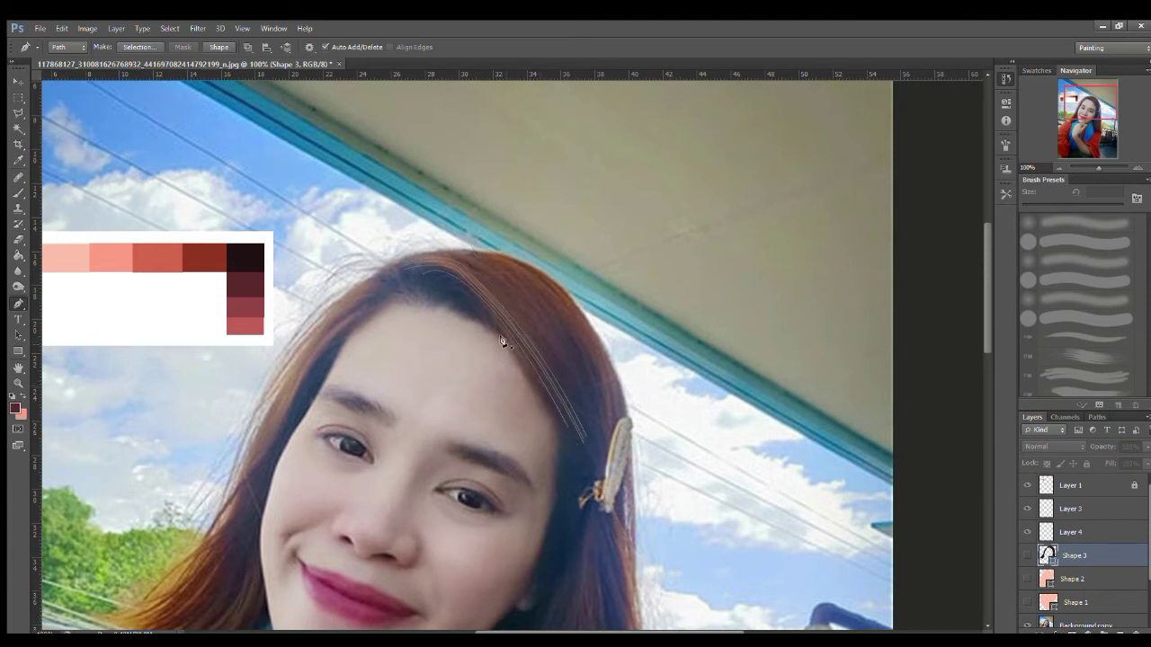
Select the strand path near the parting and nudge it eight steps down and three steps right.
left_click(454, 277, "ctrl")
key("Down")
key("Down")
key("Down")
key("Down")
key("Down")
key("Down")
key("Down")
key("Down")
key("Right")
key("Right")
key("Right")
Add several open curved strand paths fanning outward from the crown down the right side of the hair to the hair clip.
left_click(451, 256)
left_click_drag(595, 462, 657, 625)
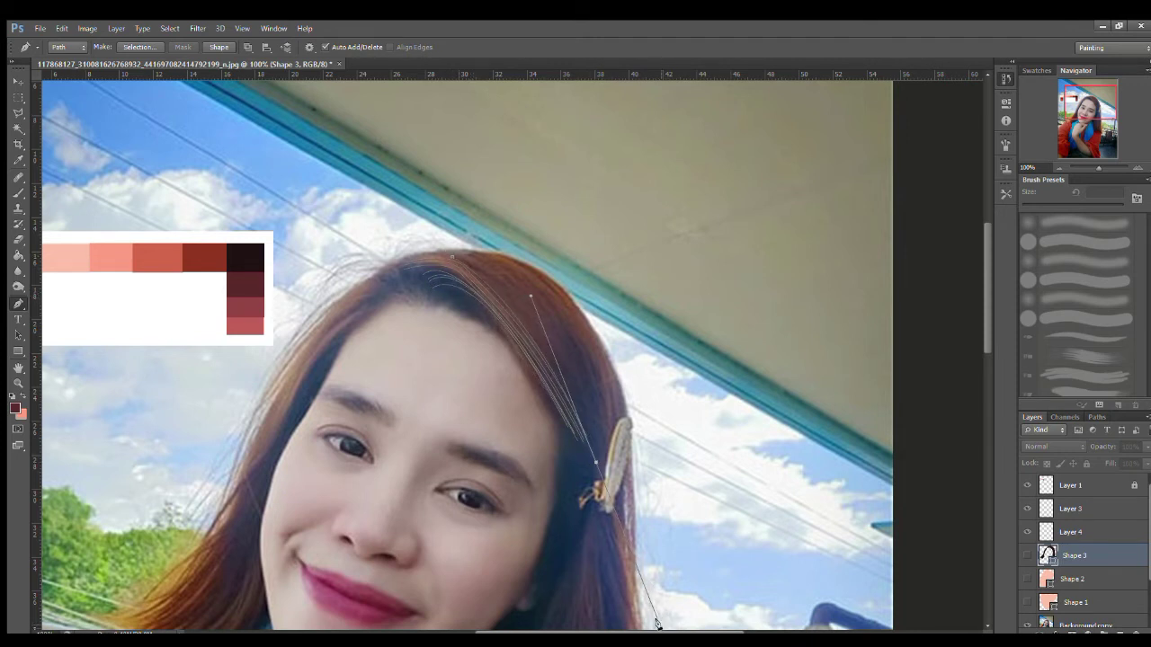
left_click_drag(486, 278, 490, 275)
left_click_drag(592, 470, 603, 610)
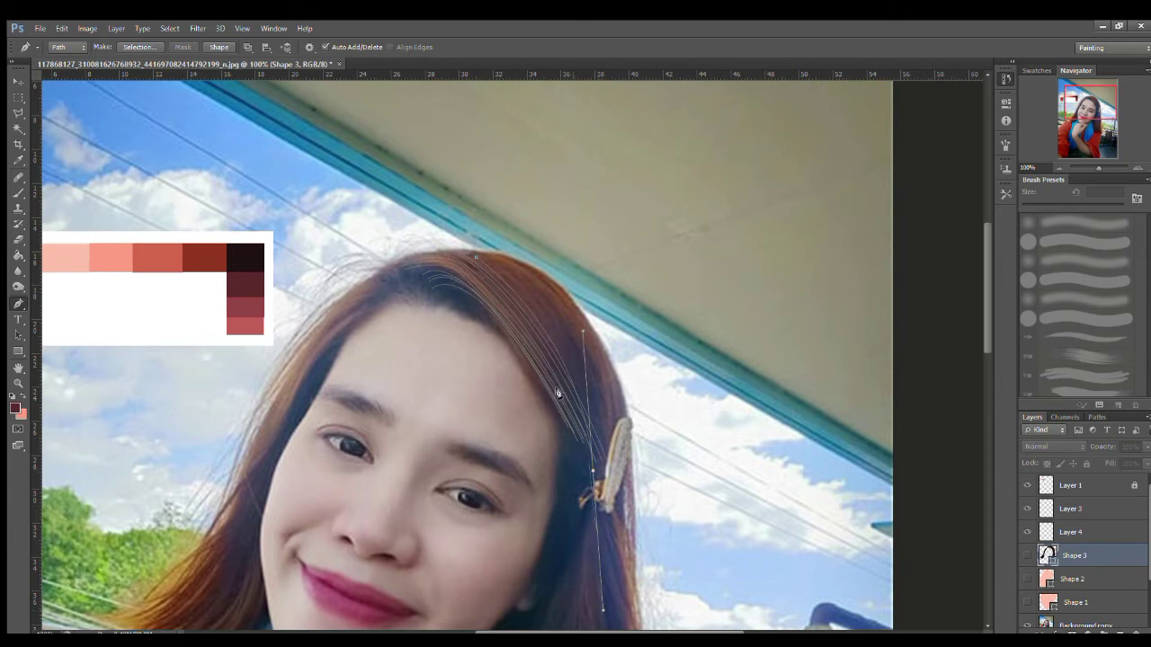
left_click_drag(528, 313, 555, 314)
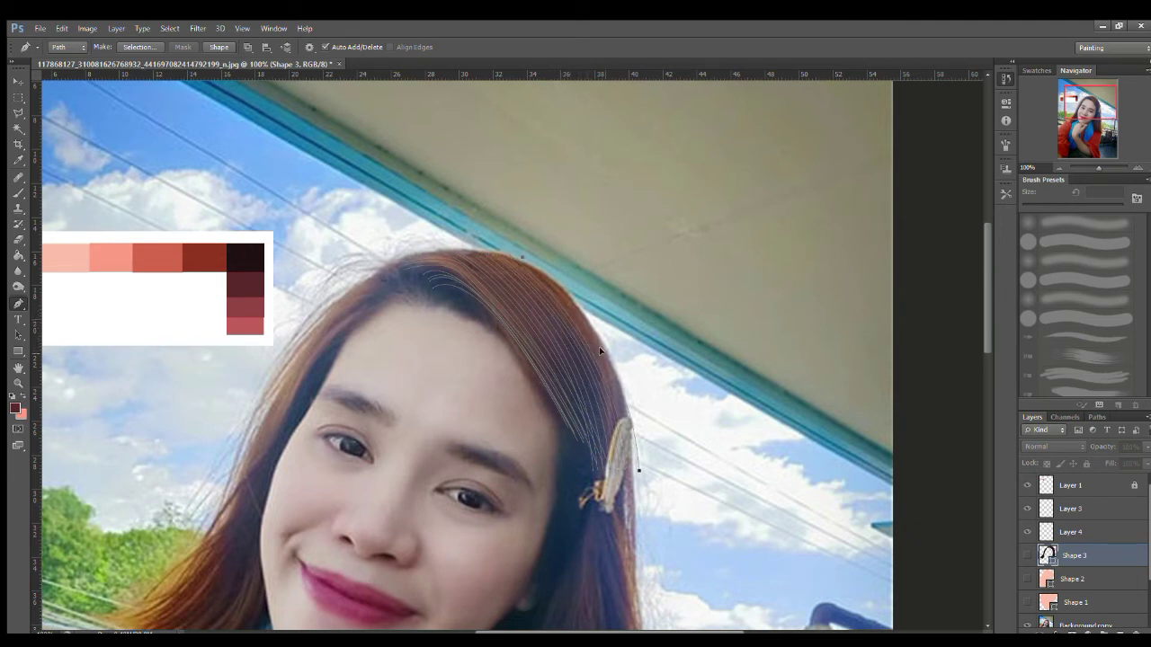
left_click_drag(600, 350, 595, 353)
Draw long open strand paths from the hair clip down to the outer tips of the right-hand lock.
left_click_drag(703, 502, 712, 274)
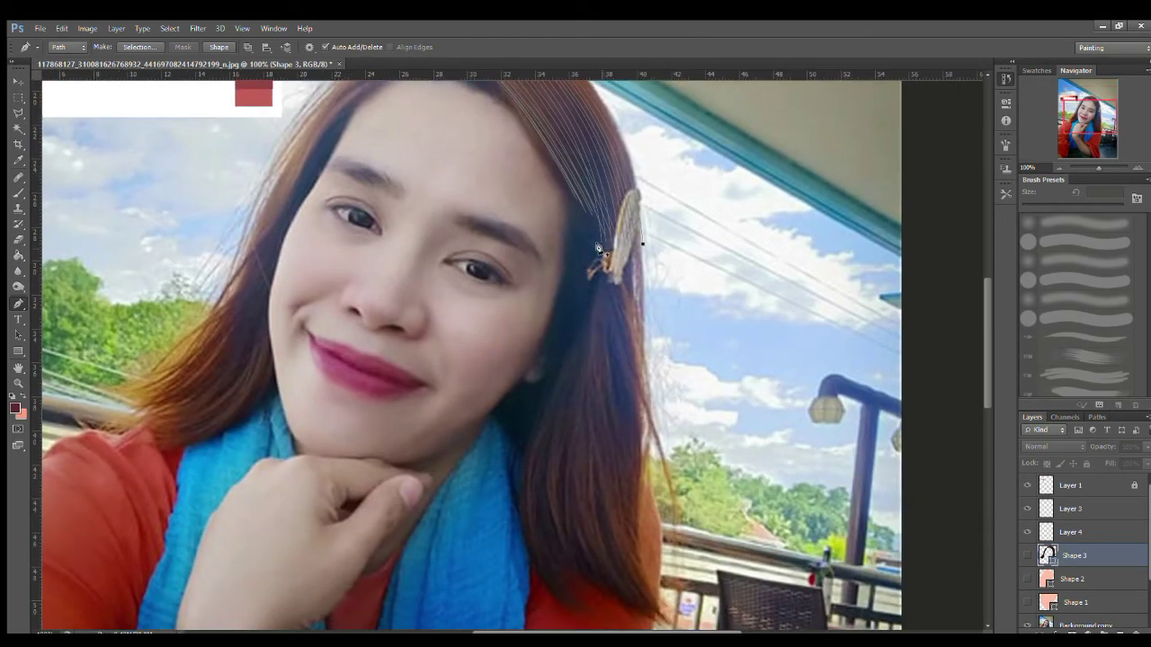
left_click(591, 214)
left_click_drag(628, 359, 642, 406)
left_click_drag(670, 540, 663, 571)
left_click_drag(673, 493, 681, 544)
left_click(602, 220)
left_click_drag(647, 605, 744, 579)
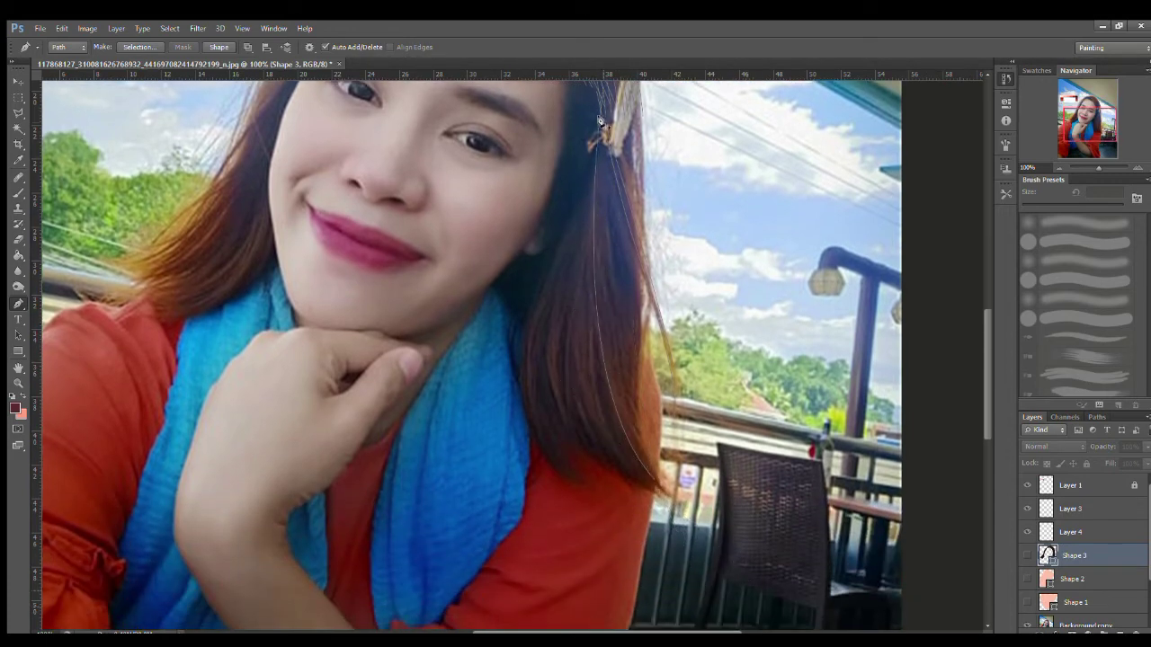
Draw curved strand paths from the hair clip along the inner edge of the right-hand lock to its lower tip.
left_click_drag(604, 115, 615, 254)
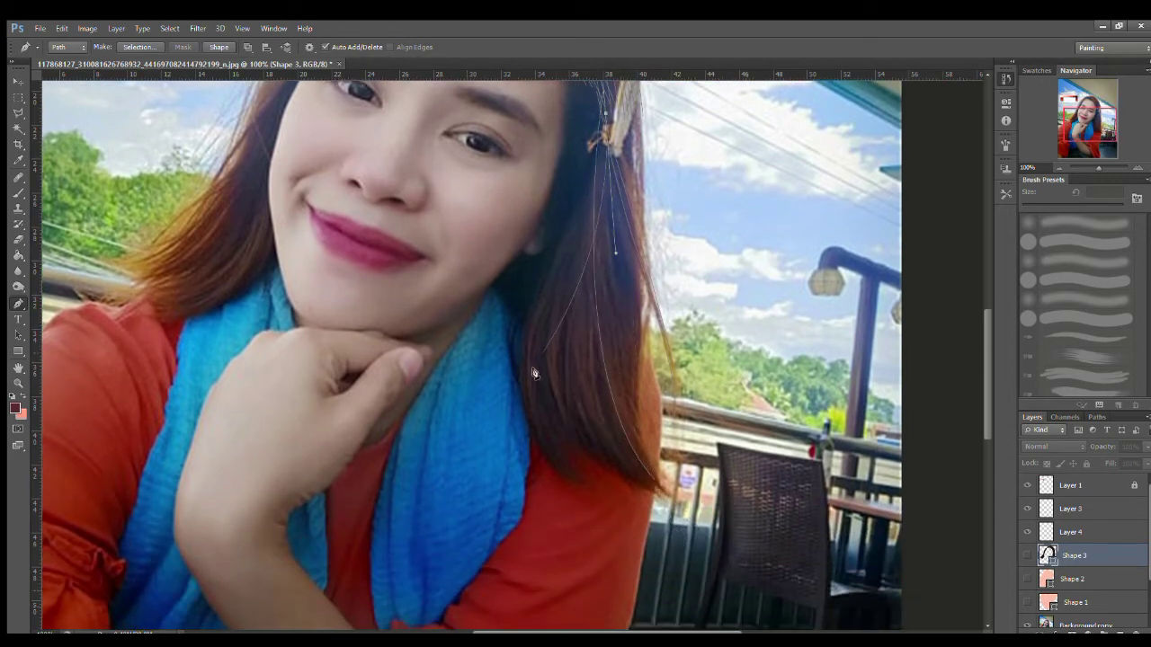
left_click(553, 447)
left_click_drag(537, 300, 571, 227)
left_click(599, 114)
left_click_drag(532, 288, 563, 300)
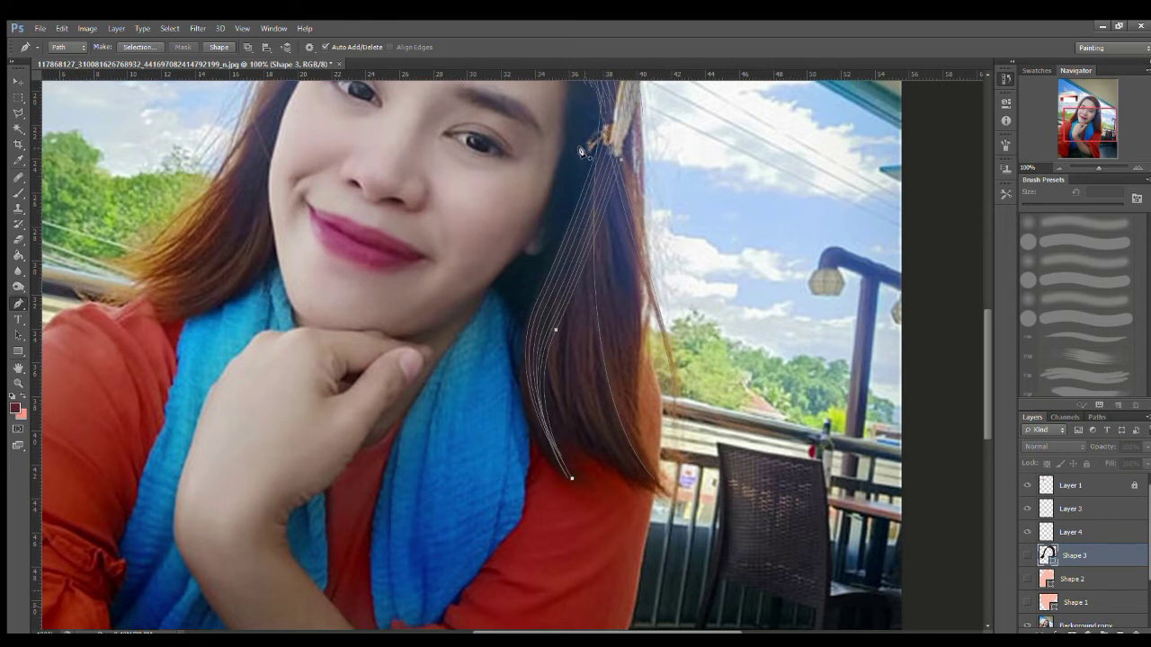
Fill the middle and outer part of the right-hand lock with strand paths running from below the clip to the tips.
left_click(585, 189)
left_click_drag(601, 458, 652, 511)
left_click_drag(585, 381, 608, 331)
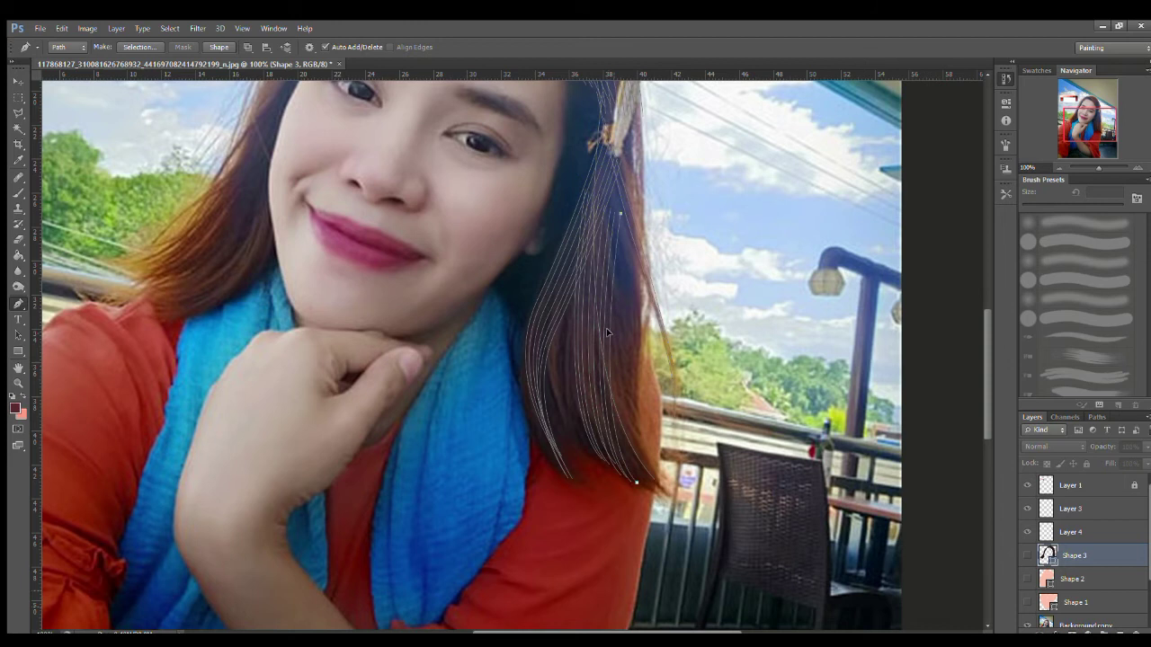
left_click(616, 194)
left_click_drag(662, 490, 696, 521)
left_click_drag(623, 362, 608, 364)
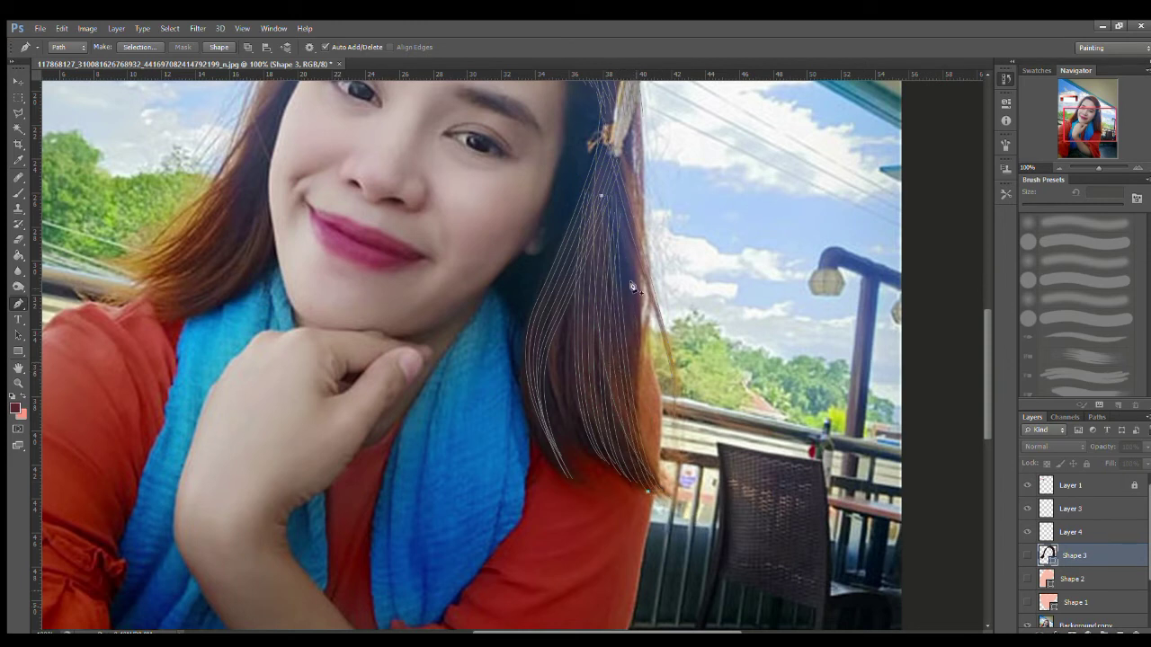
left_click(627, 245)
left_click_drag(669, 486, 719, 533)
left_click_drag(627, 246, 616, 236)
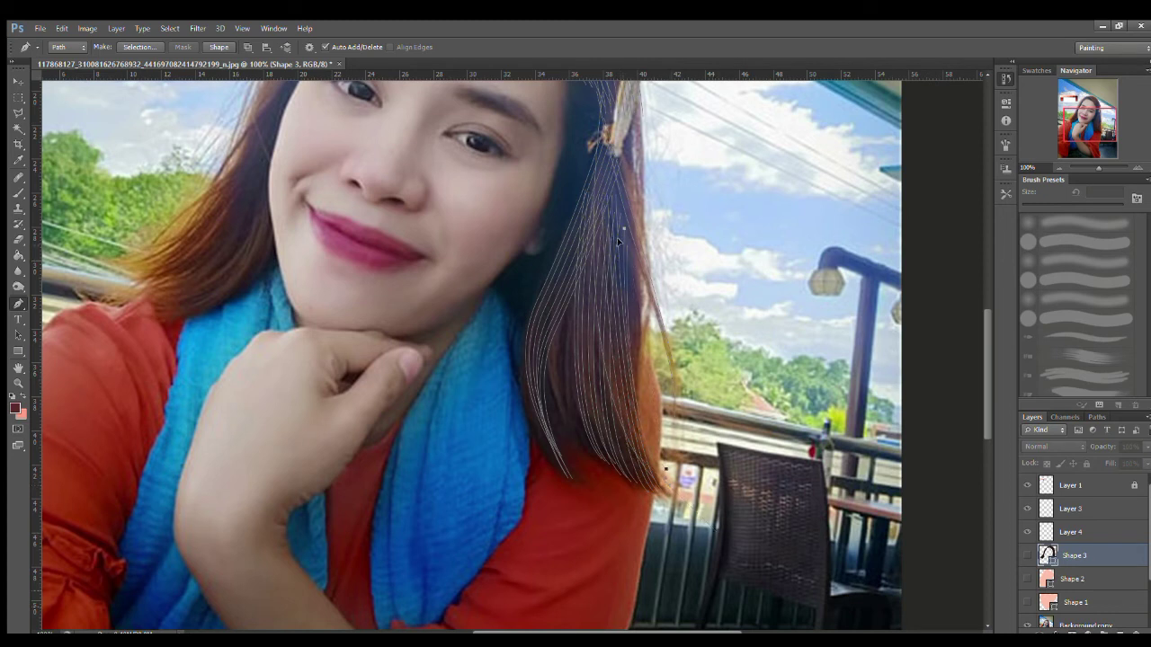
Add shorter strand paths in the gap between the inner-edge and middle strands of the right-hand lock.
left_click(568, 307)
left_click_drag(585, 445, 620, 484)
left_click_drag(558, 390, 569, 390)
Draw strand paths from the parting down the upper left side of the hair, following its outer and inner edges.
left_click_drag(1061, 151, 1072, 142)
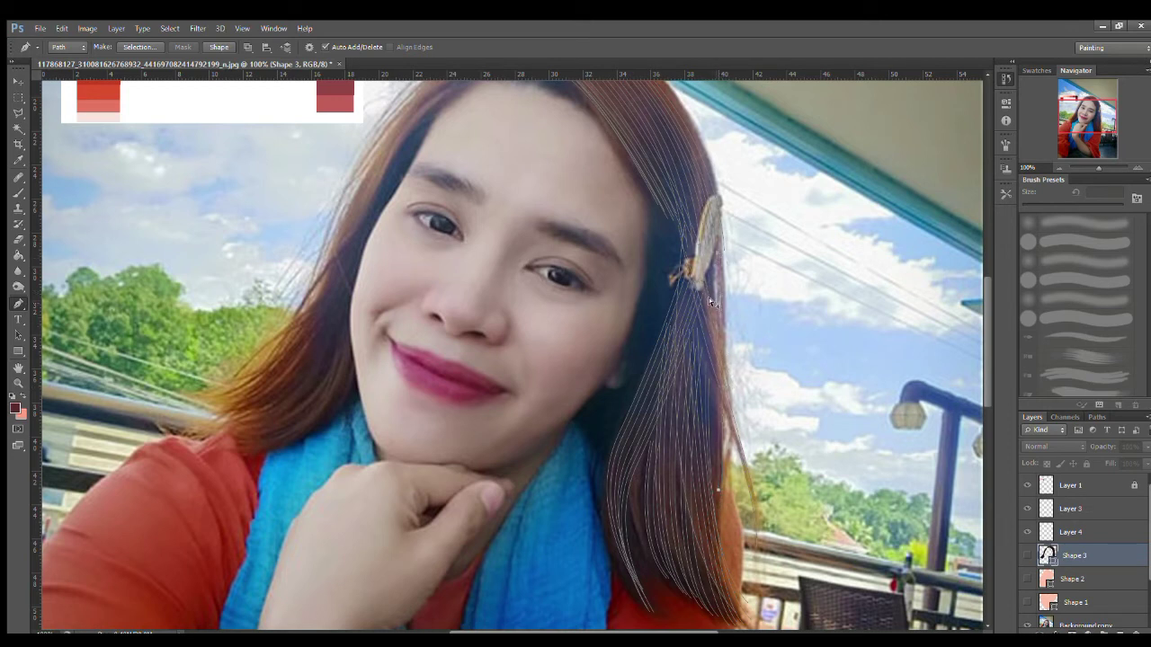
left_click_drag(1074, 114, 1072, 107)
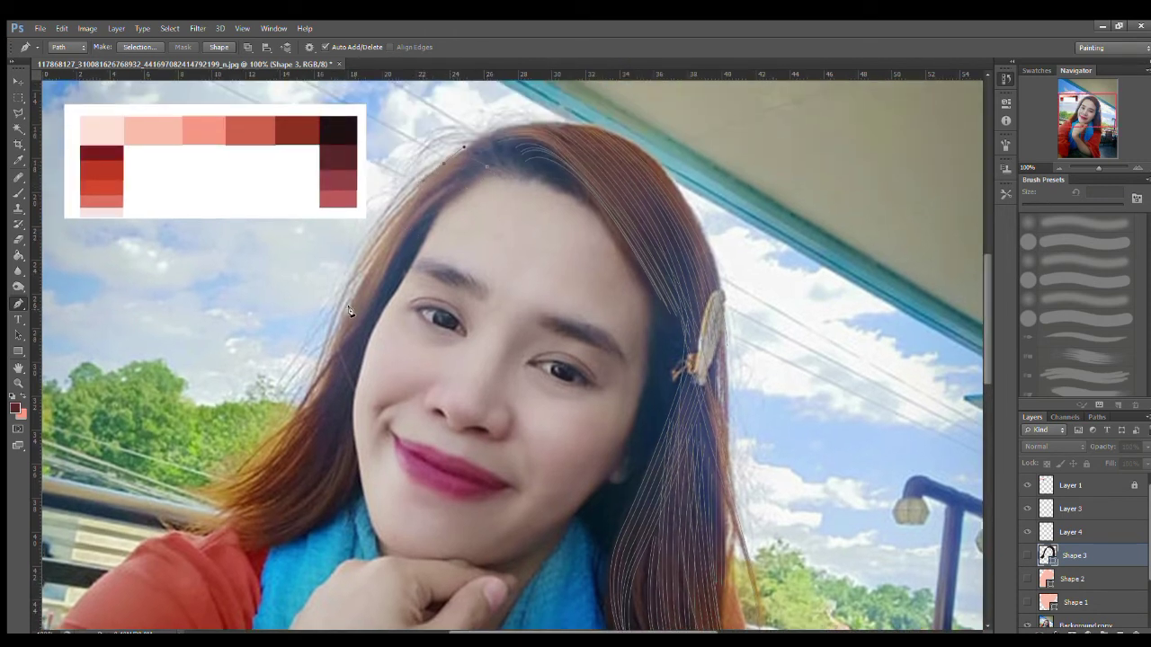
left_click(333, 355)
left_click(464, 157)
left_click_drag(461, 161, 468, 156)
left_click_drag(435, 182, 432, 178)
left_click(455, 188)
left_click_drag(382, 273, 351, 339)
Draw strand paths through the lower left lock, sweeping outward from beside the cheek to the flared tips.
left_click(350, 349)
left_click_drag(198, 482, 112, 488)
left_click_drag(319, 395, 324, 402)
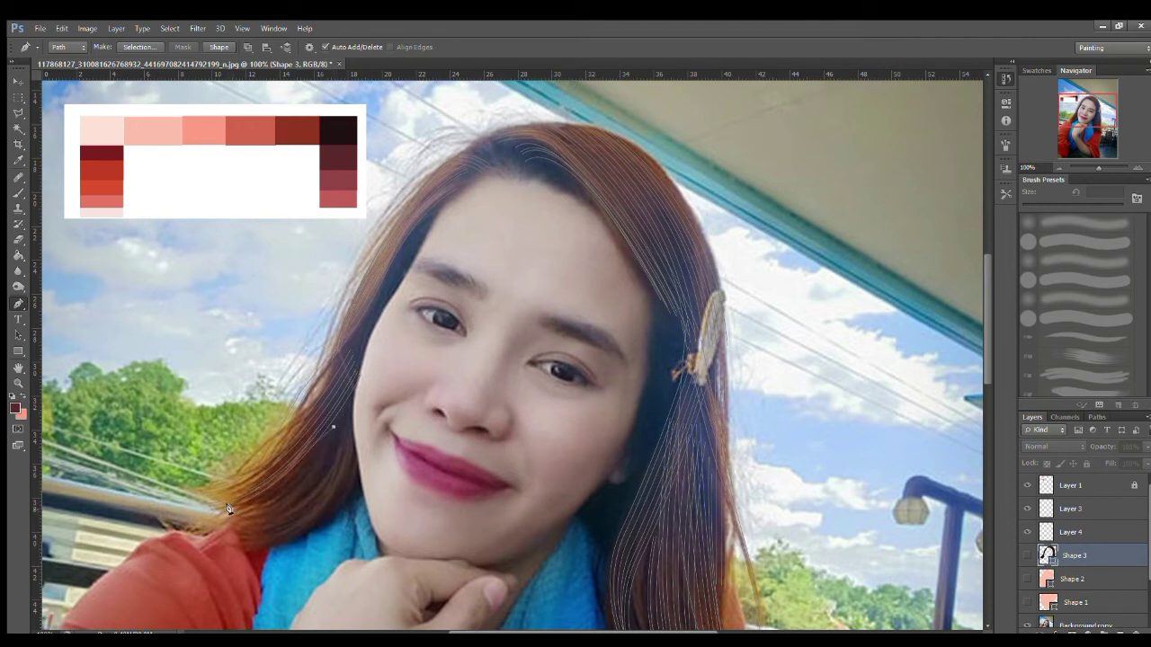
left_click_drag(223, 510, 167, 514)
left_click(305, 461, "ctrl")
left_click_drag(221, 526, 325, 530)
left_click(350, 458)
left_click_drag(273, 542, 198, 557)
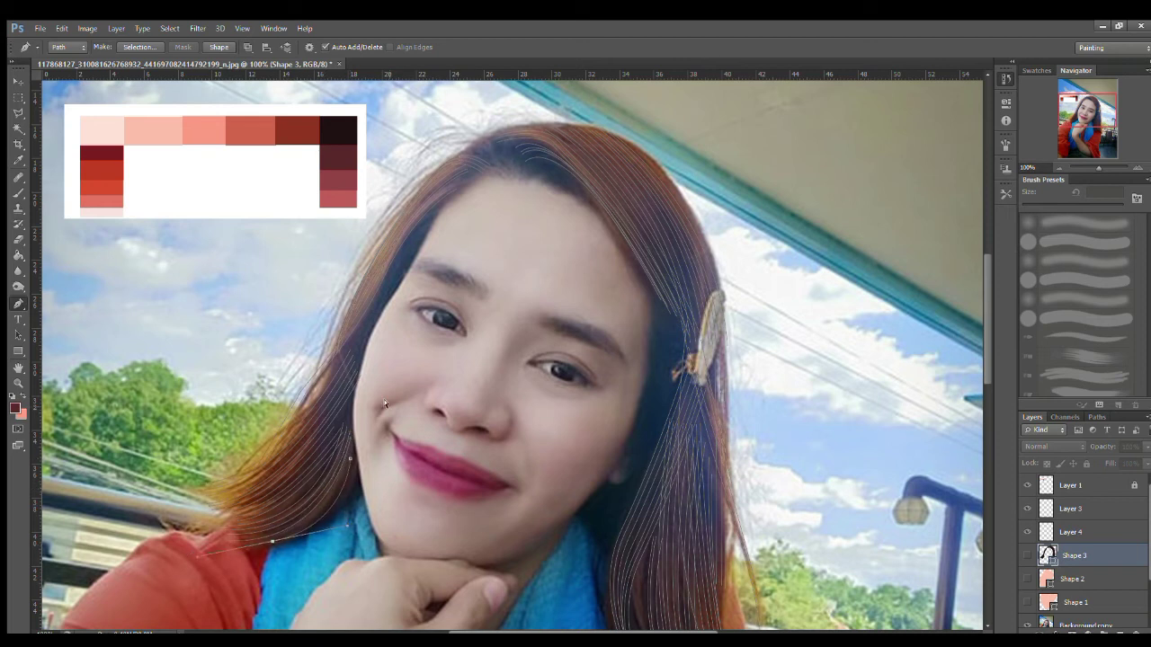
Reduce the brush size to 16 px and stroke all the hair strand paths onto Layer 4.
scroll(370, 388, "down", 3)
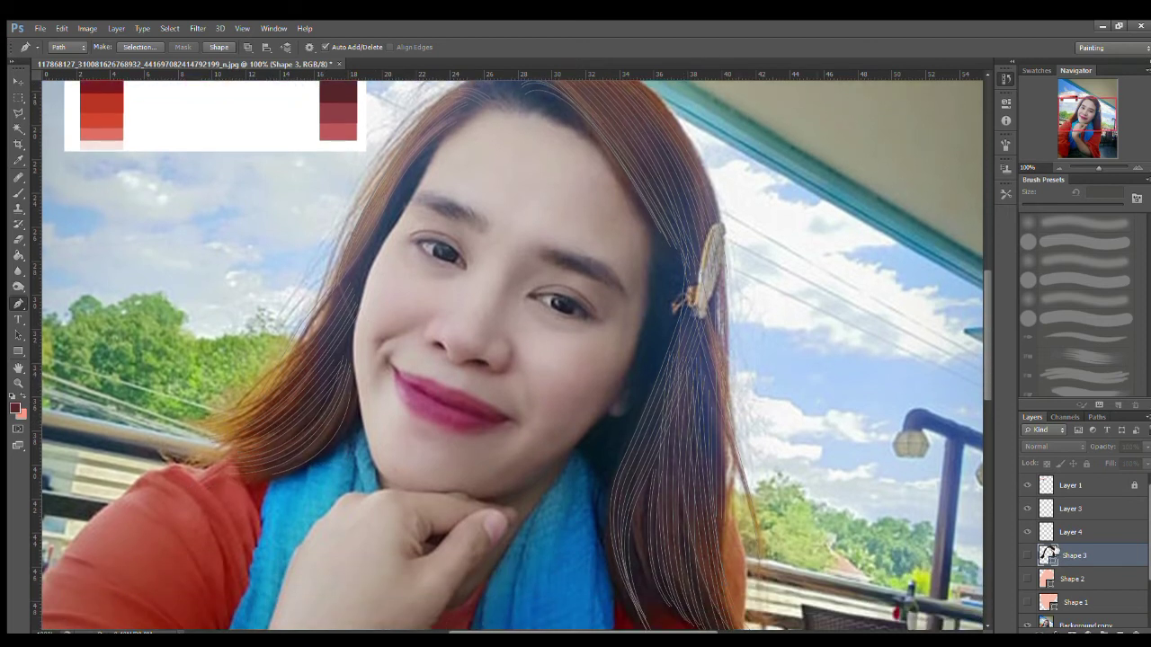
left_click(1066, 533)
left_click(1029, 533)
left_click(1029, 534)
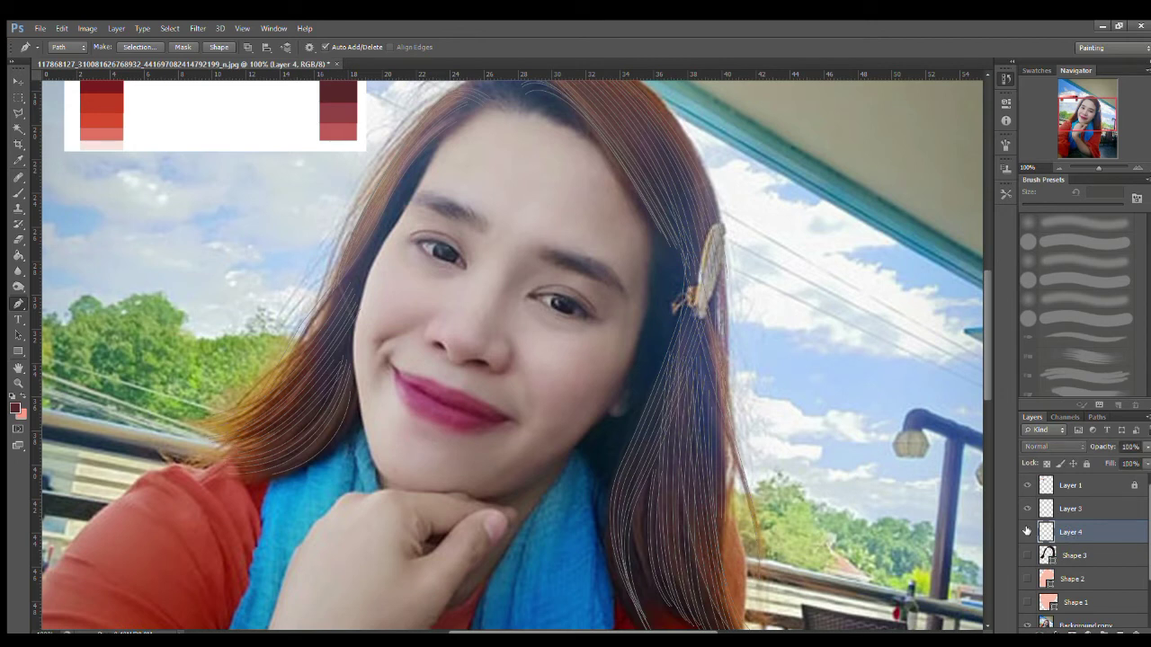
left_click(18, 191)
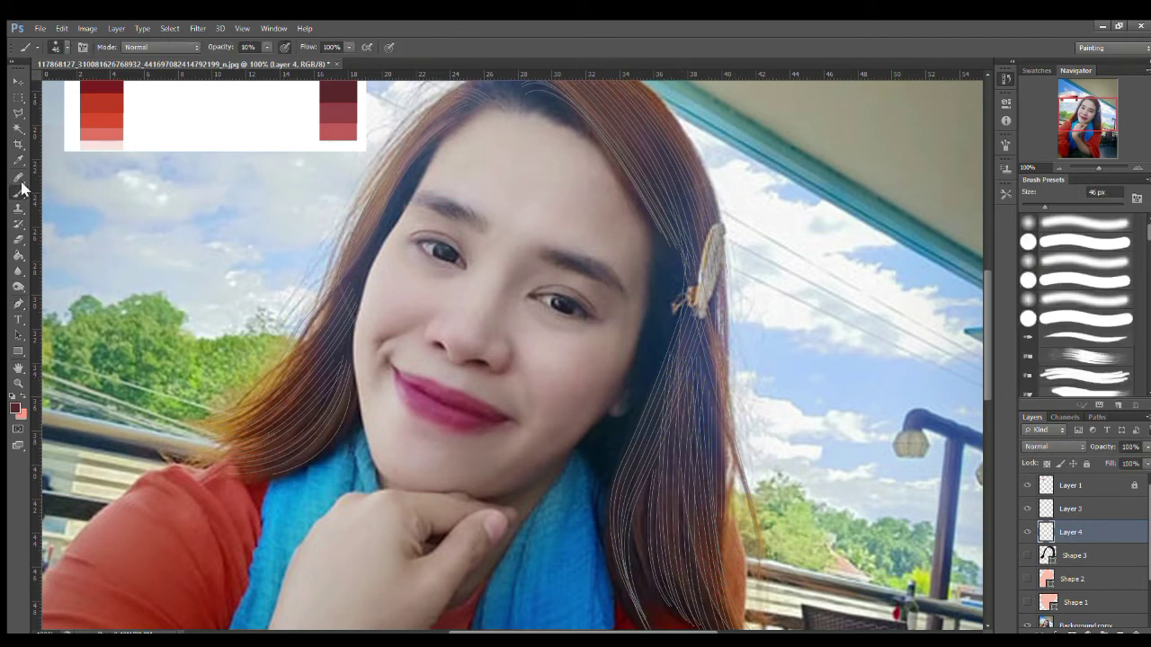
left_click(95, 207)
key("[")
key("[")
key("[")
key("[")
key("[")
key("[")
key("[")
key("[")
key("[")
key("[")
key("[")
key("[")
key("[")
key("p")
key("i")
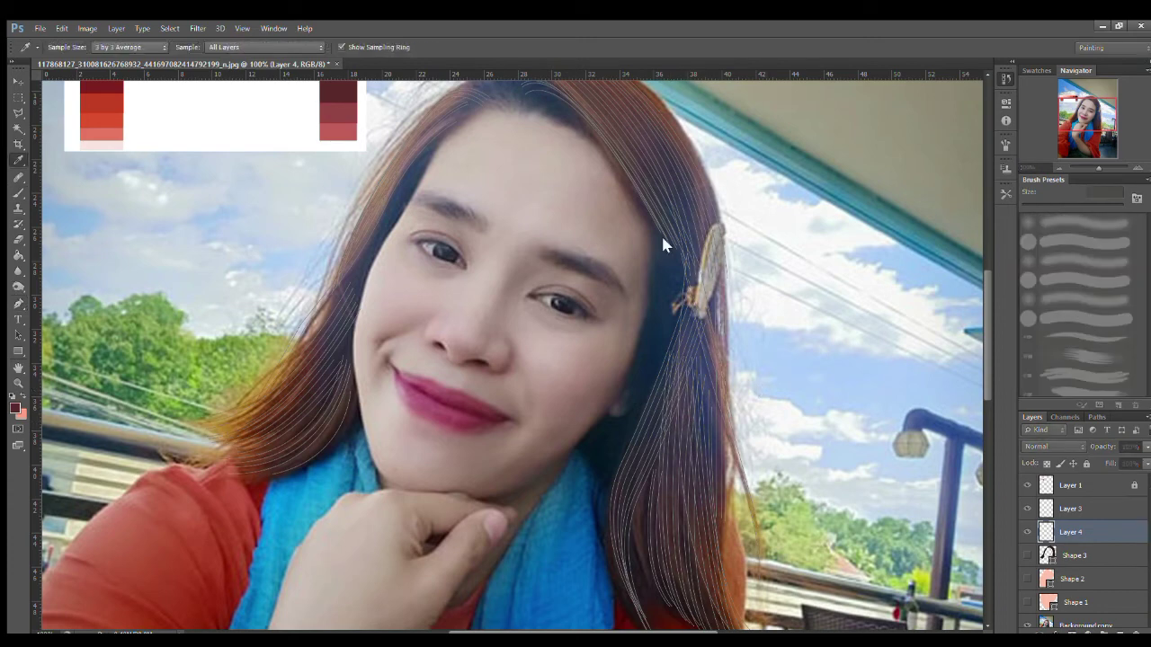
key("p")
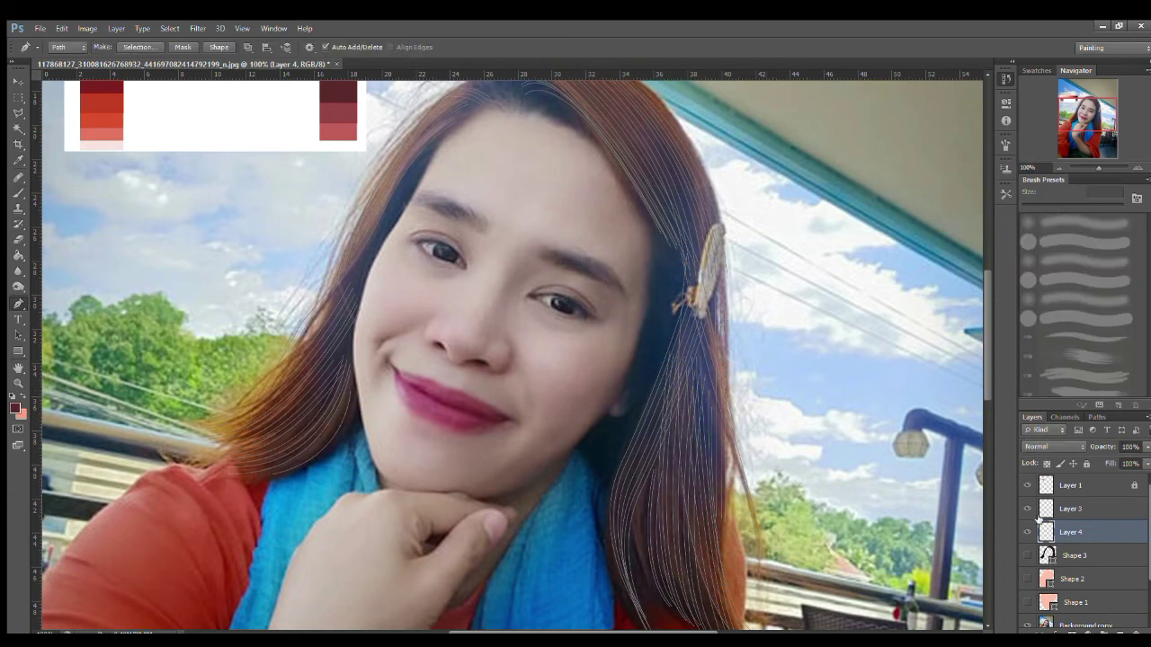
Show the Shape 3 hair shape and stroke the same strand paths onto Layer 3 with a thinner 8 px brush.
left_click(1027, 555)
left_click(1076, 509)
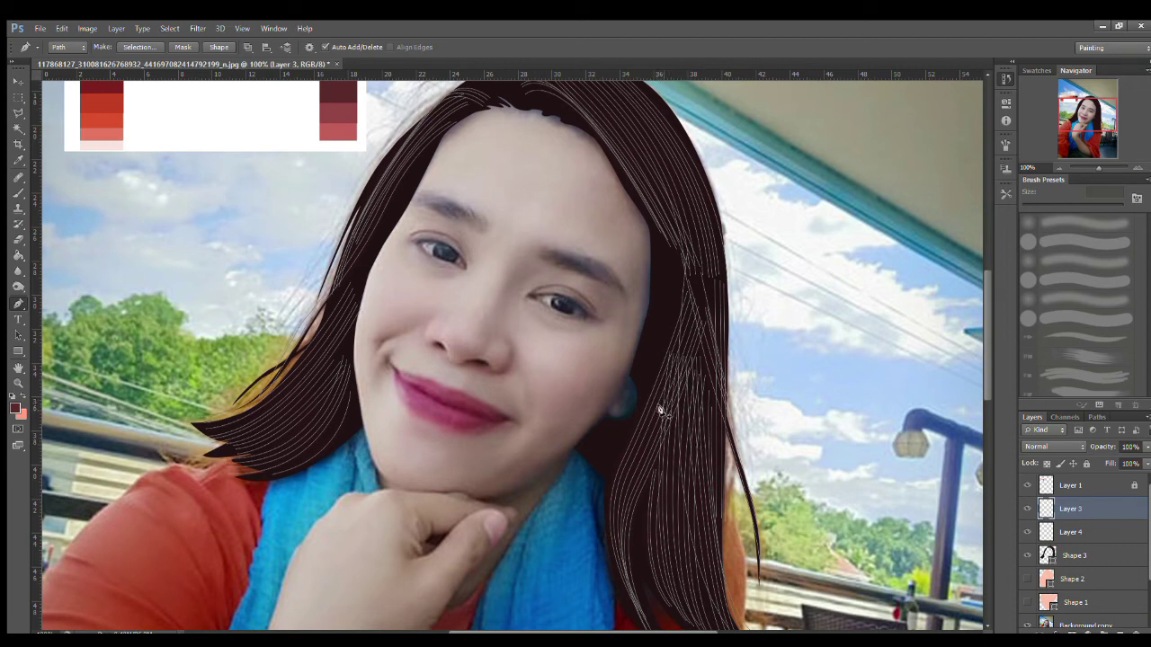
key("b")
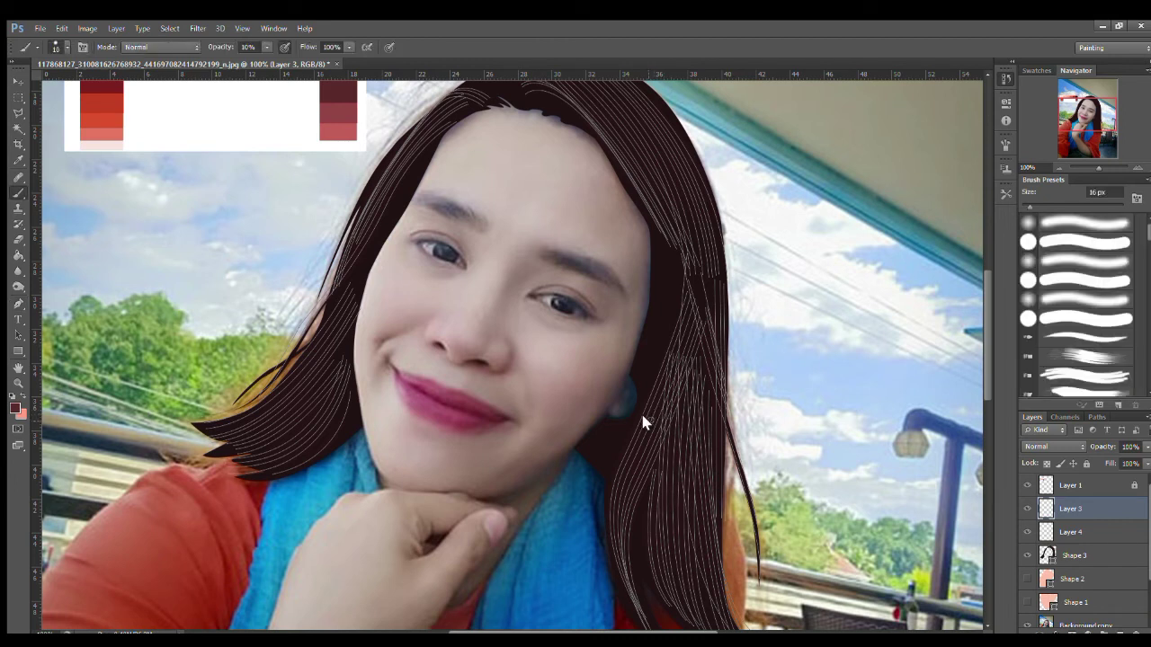
key("bracketleft")
key("bracketleft")
key("bracketleft")
key("p")
key("i")
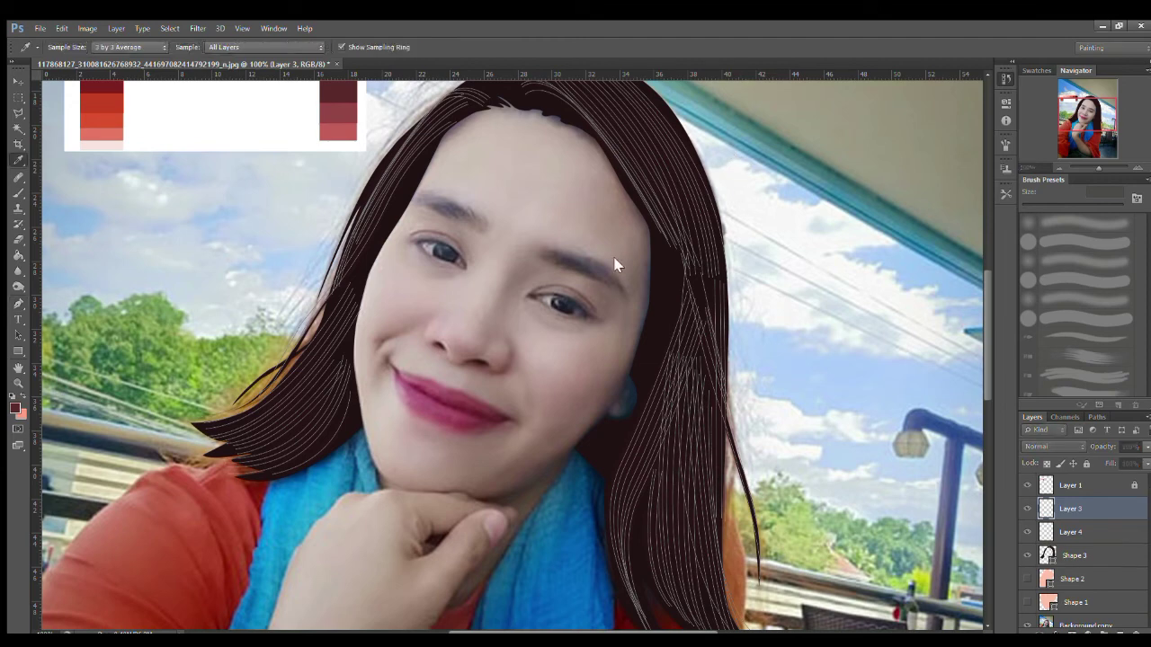
key("p")
Hide the Background copy layer and dismiss the strand paths from view.
scroll(1034, 548, "down", 2)
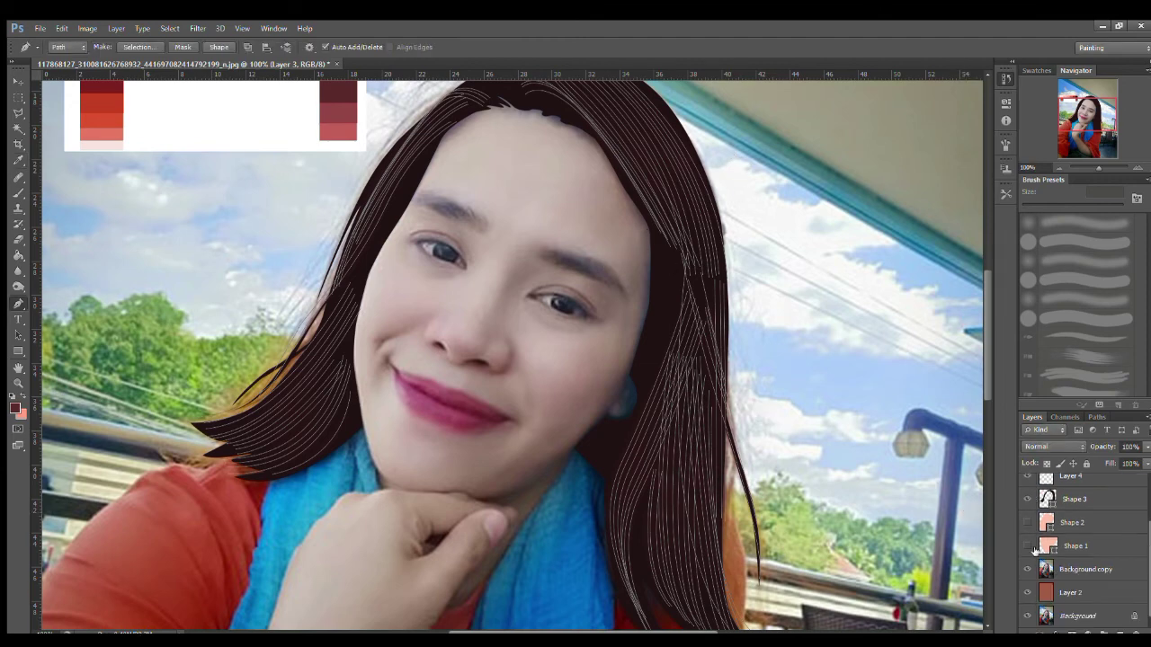
left_click(1028, 569)
key("Return")
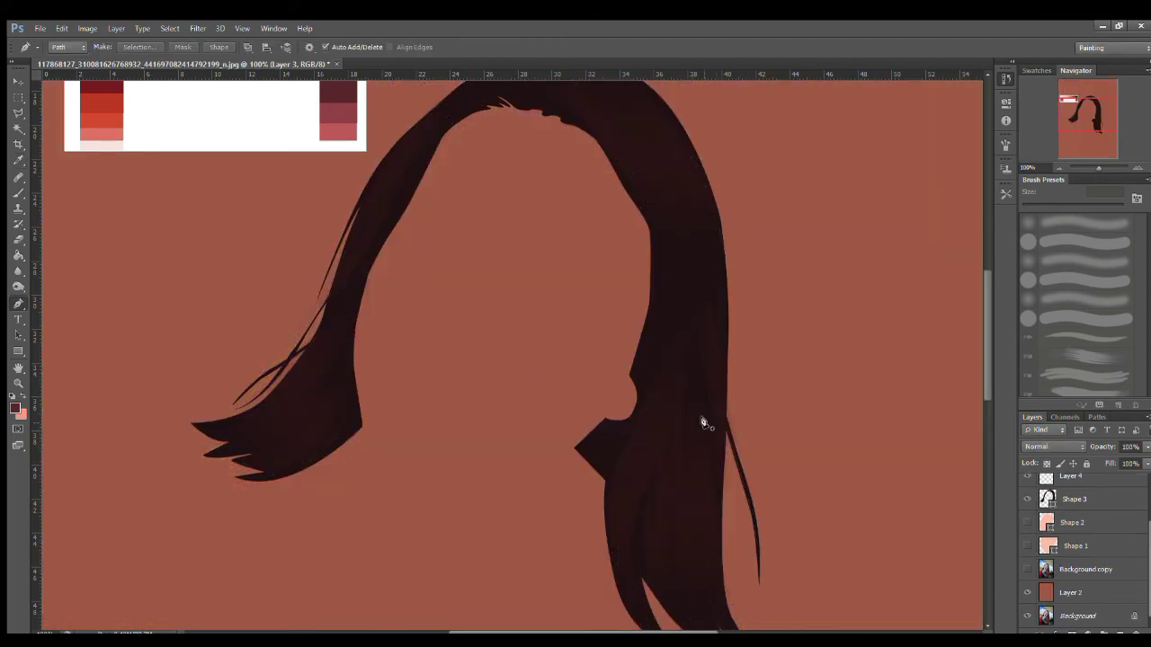
Add a Color Overlay effect in dark brown to the strand strokes on Layer 4.
scroll(1041, 532, "up", 2)
left_click(1072, 531)
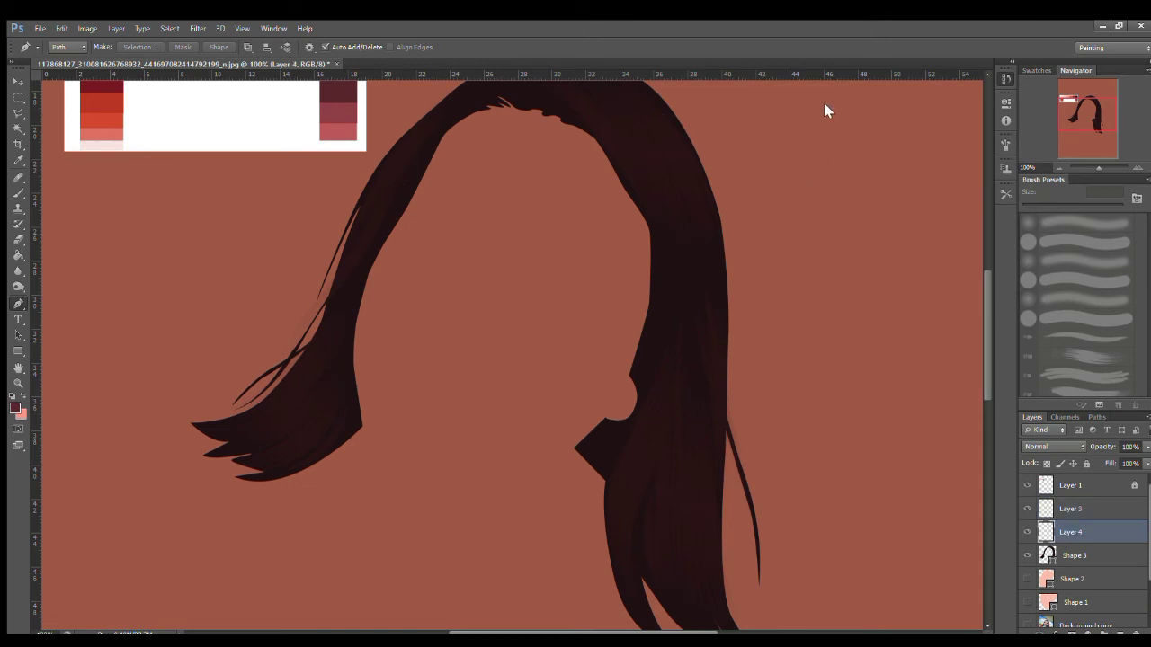
key("h")
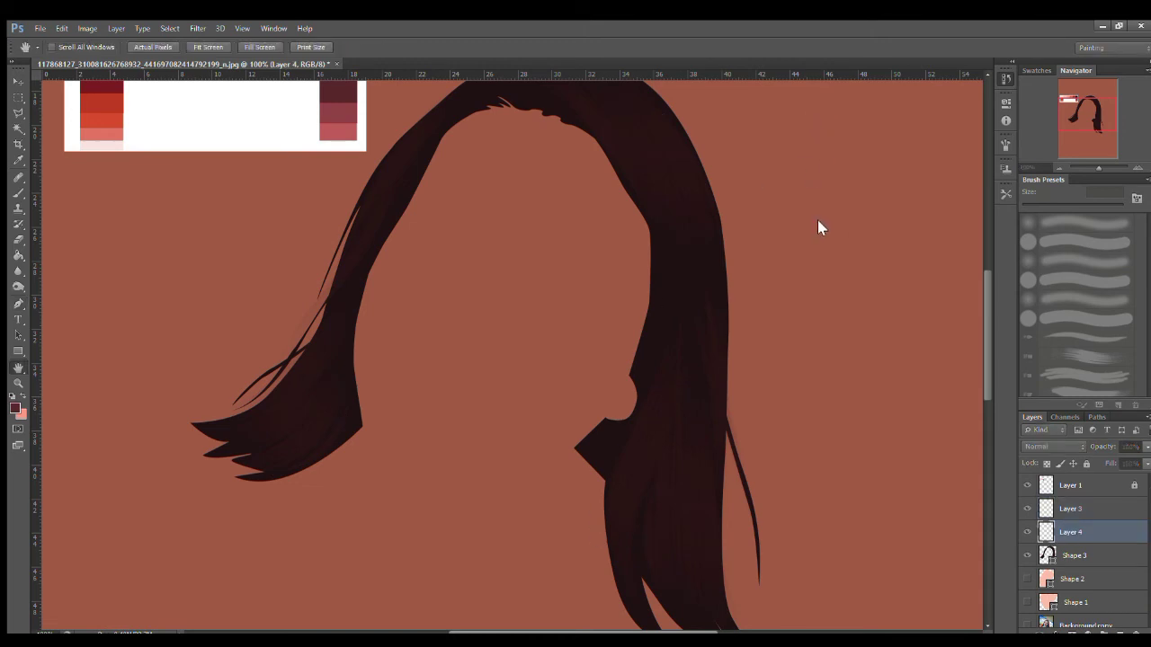
key("i")
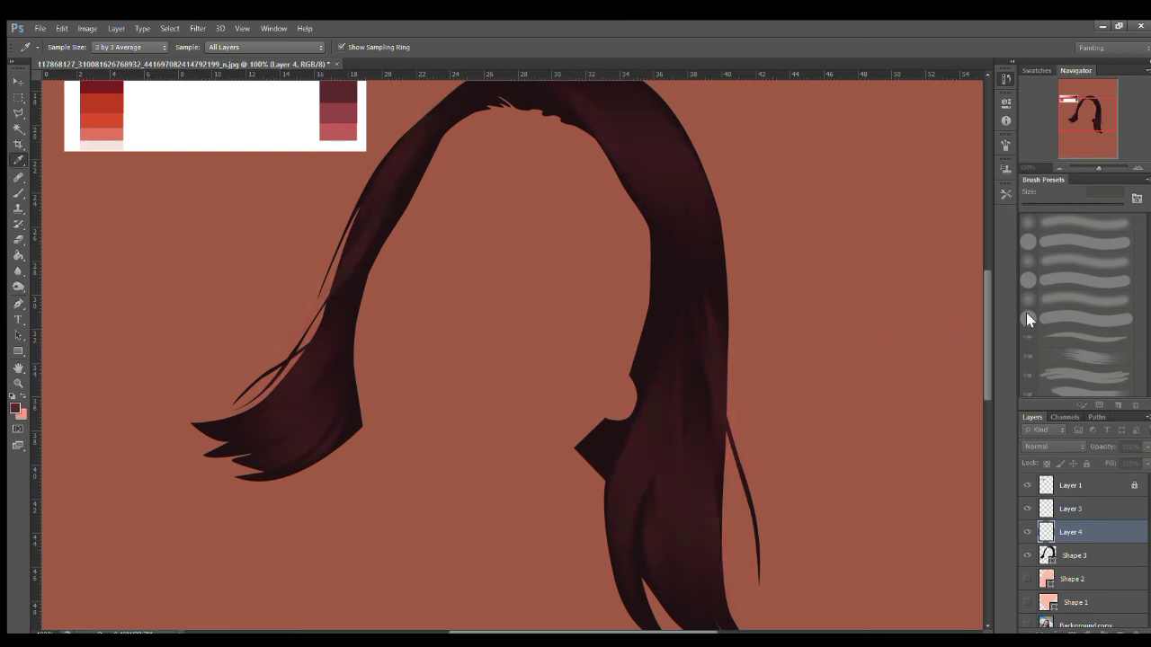
left_click(856, 340)
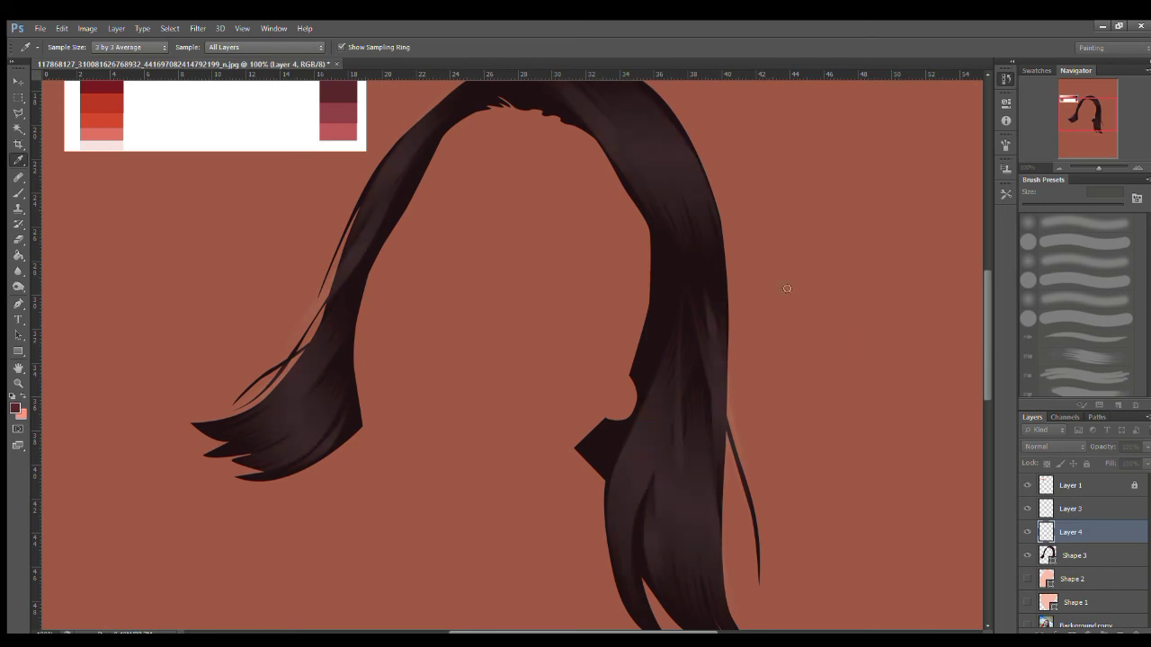
left_click(945, 343)
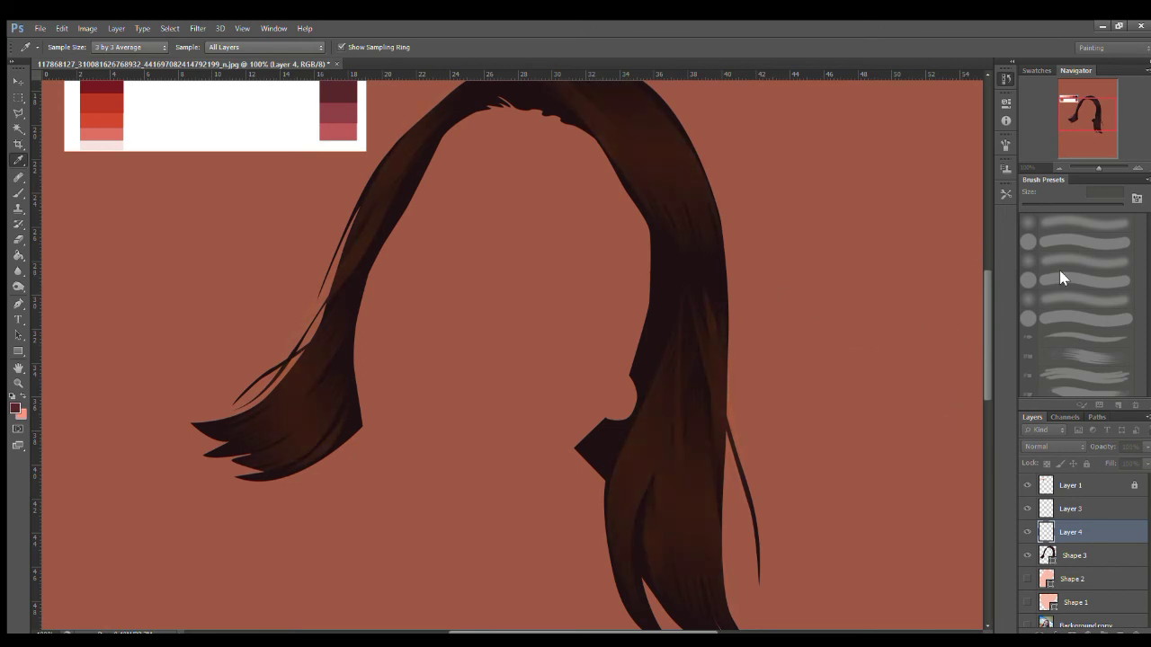
key("h")
key("p")
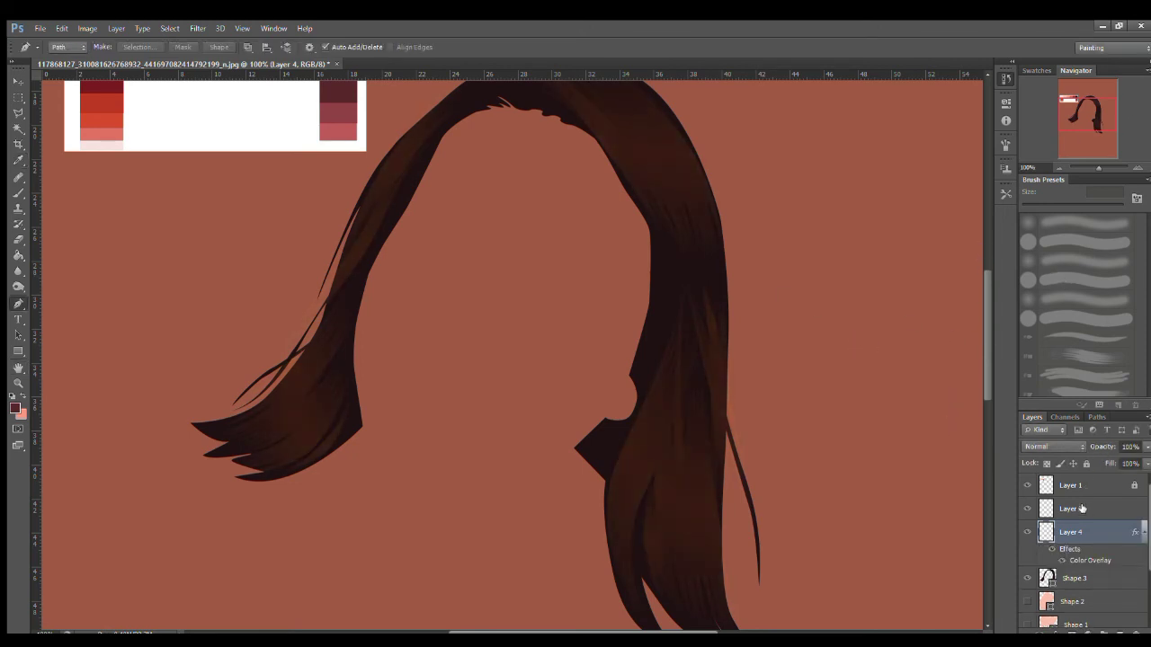
Add a Color Overlay effect in reddish brown to the thin strand strokes on Layer 3.
left_click(1073, 508)
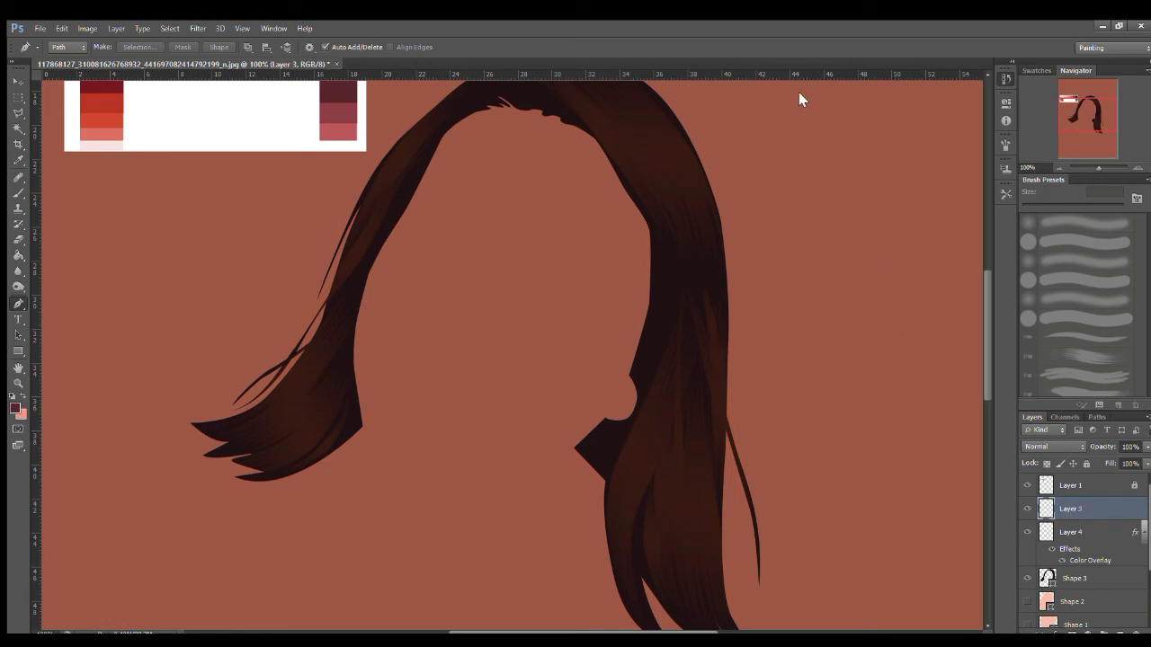
key("h")
key("i")
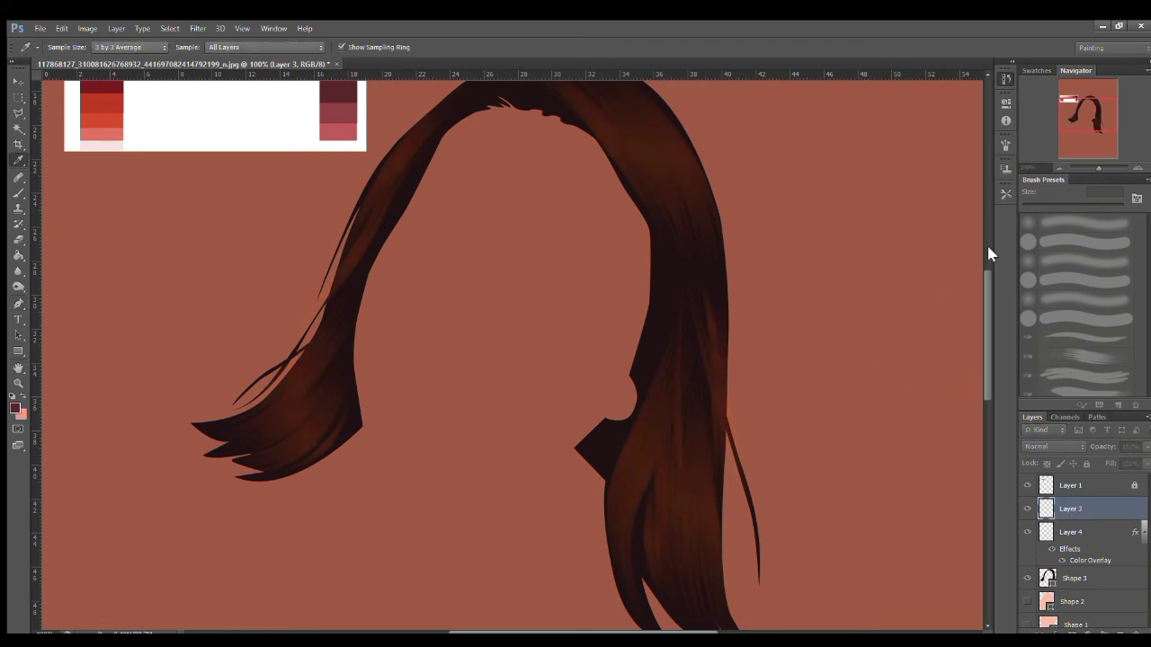
left_click(1066, 276)
left_click(1112, 98)
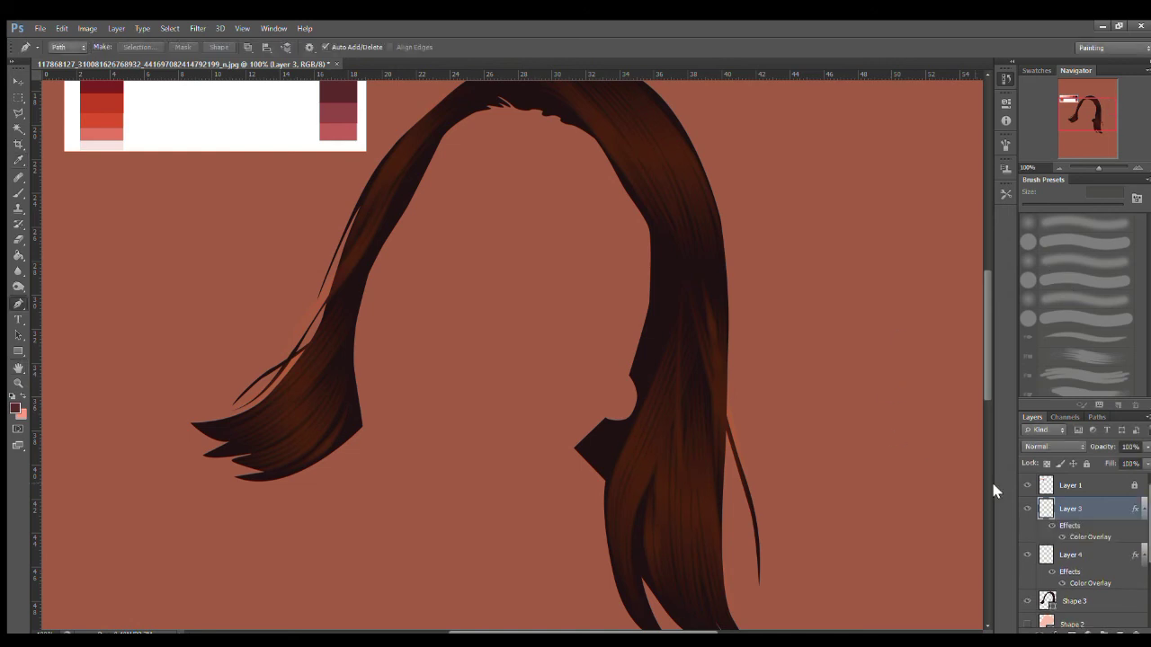
Undo the colour overlays and the strand strokes on Layers 3 and 4, and hide the Background copy layer.
left_click(12, 193)
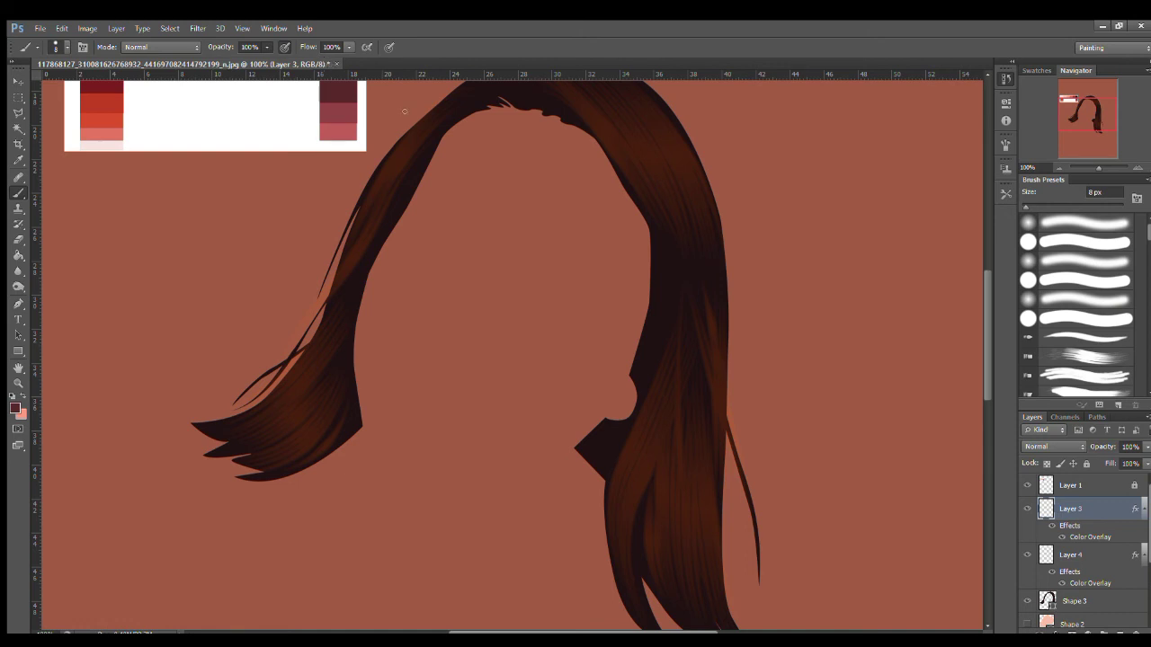
mouse_move(982, 318)
left_mouse_down()
mouse_move(993, 291)
mouse_move(996, 314)
left_mouse_up()
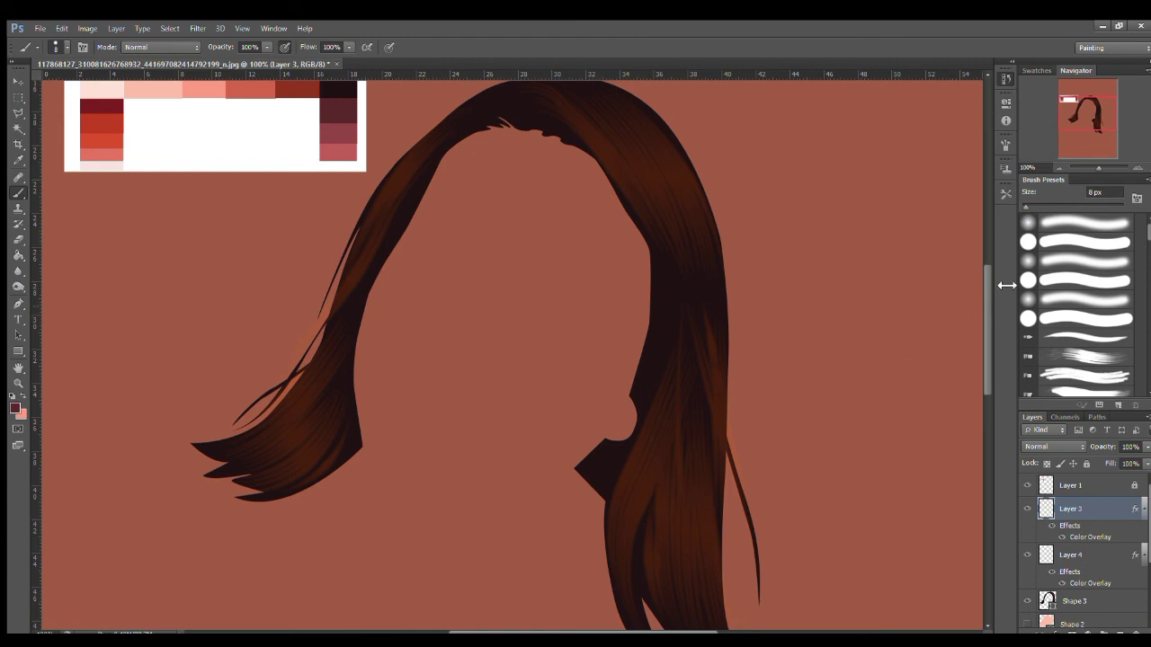
left_click_drag(1089, 119, 1090, 114)
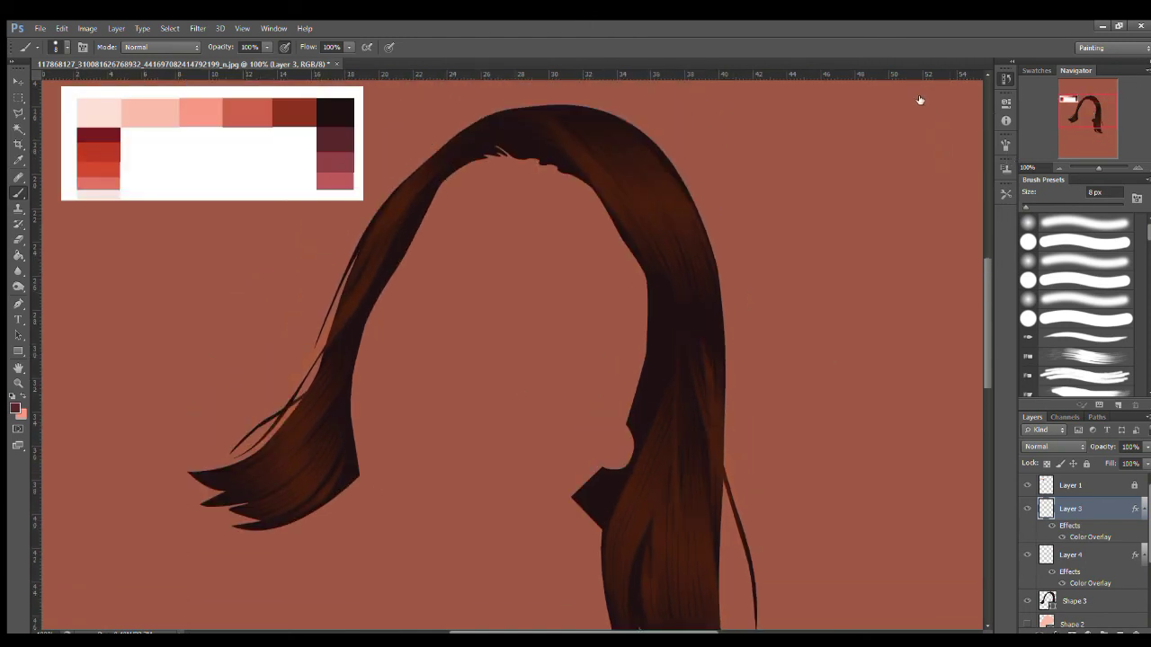
key("ctrl+alt+z")
key("ctrl+alt+z")
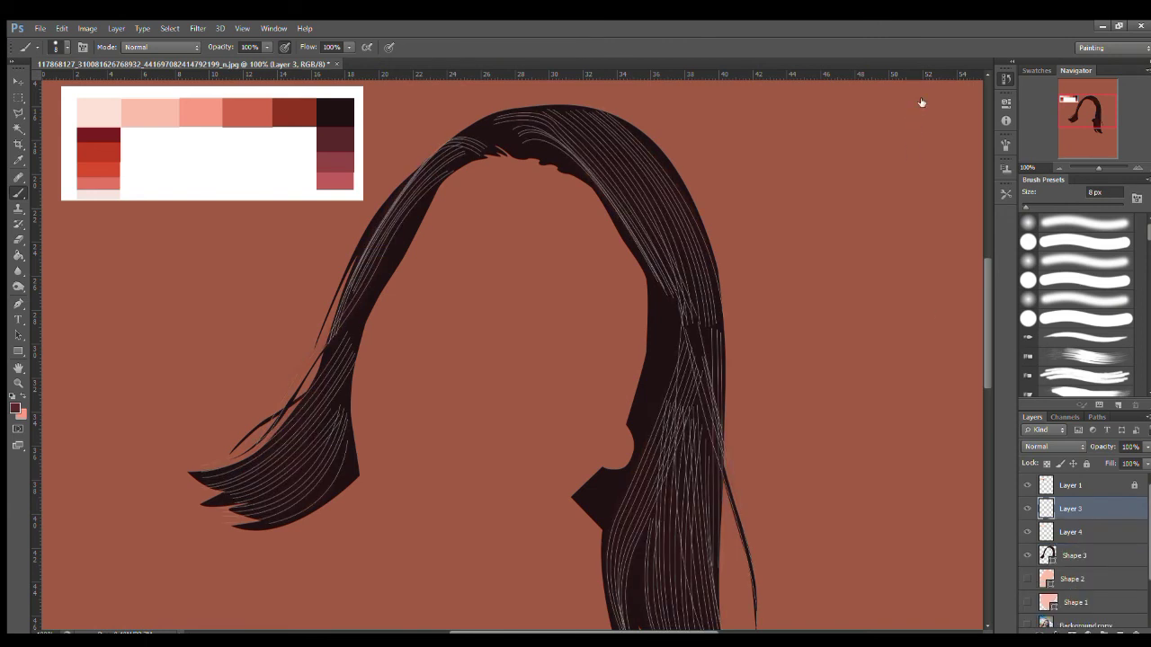
key("ctrl+alt+z")
key("ctrl+alt+z")
key("ctrl+shift+z")
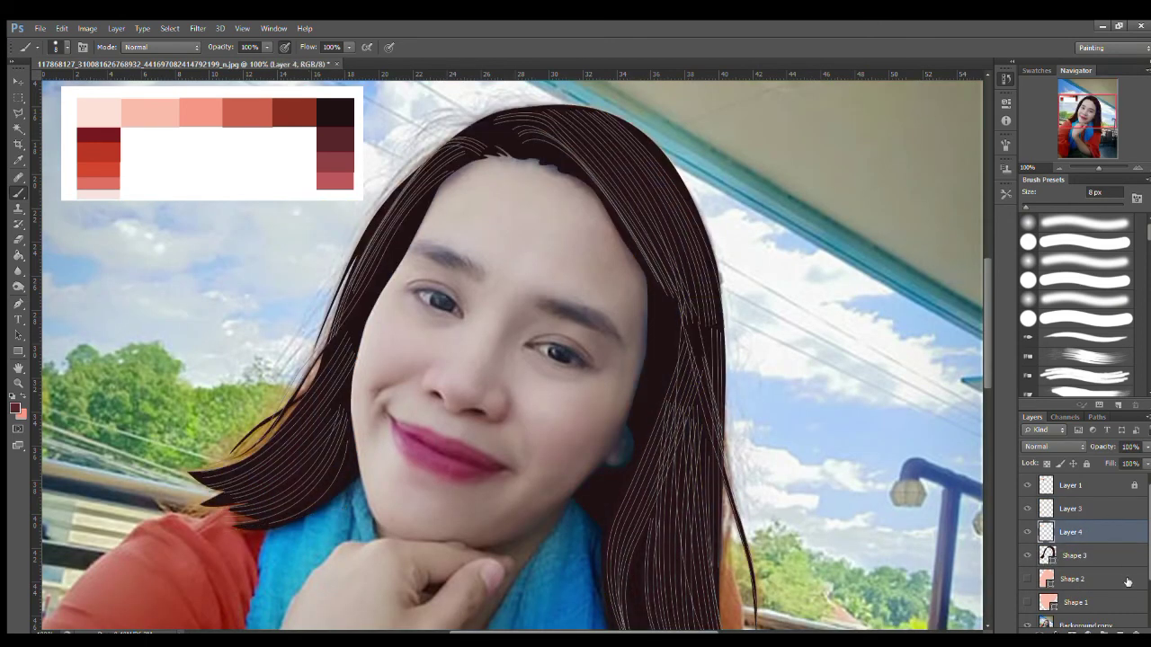
scroll(1034, 557, "down", 2)
left_click(1028, 569)
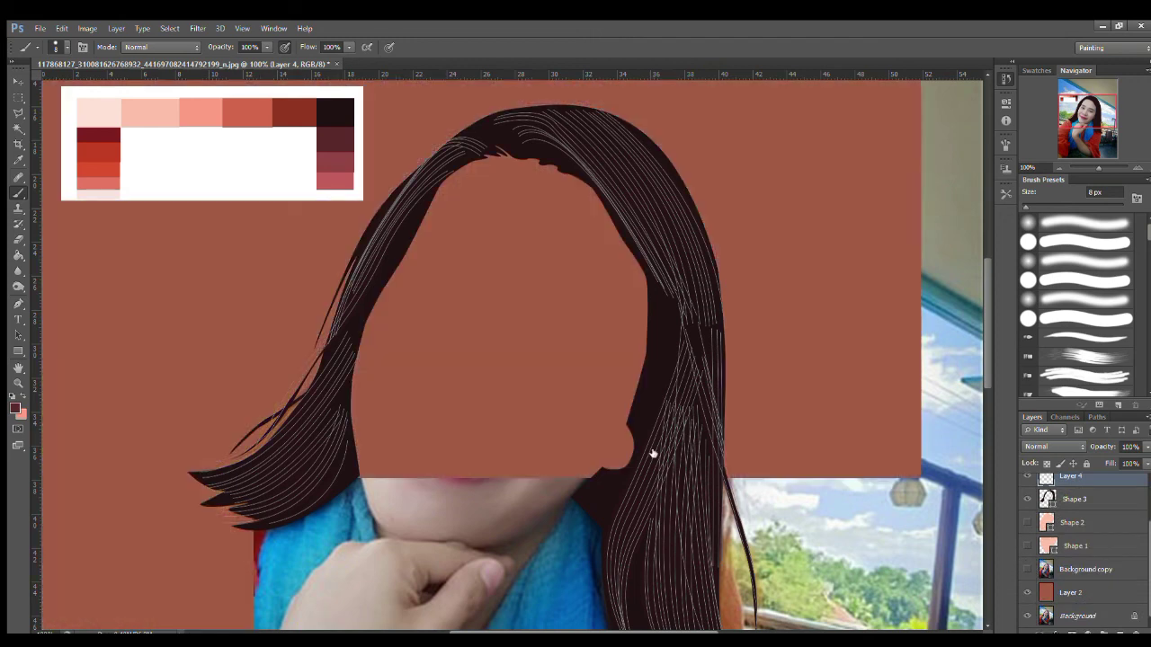
Stroke the strand paths onto Layer 4 in dark maroon with a 16 px brush.
right_click(660, 422, "alt")
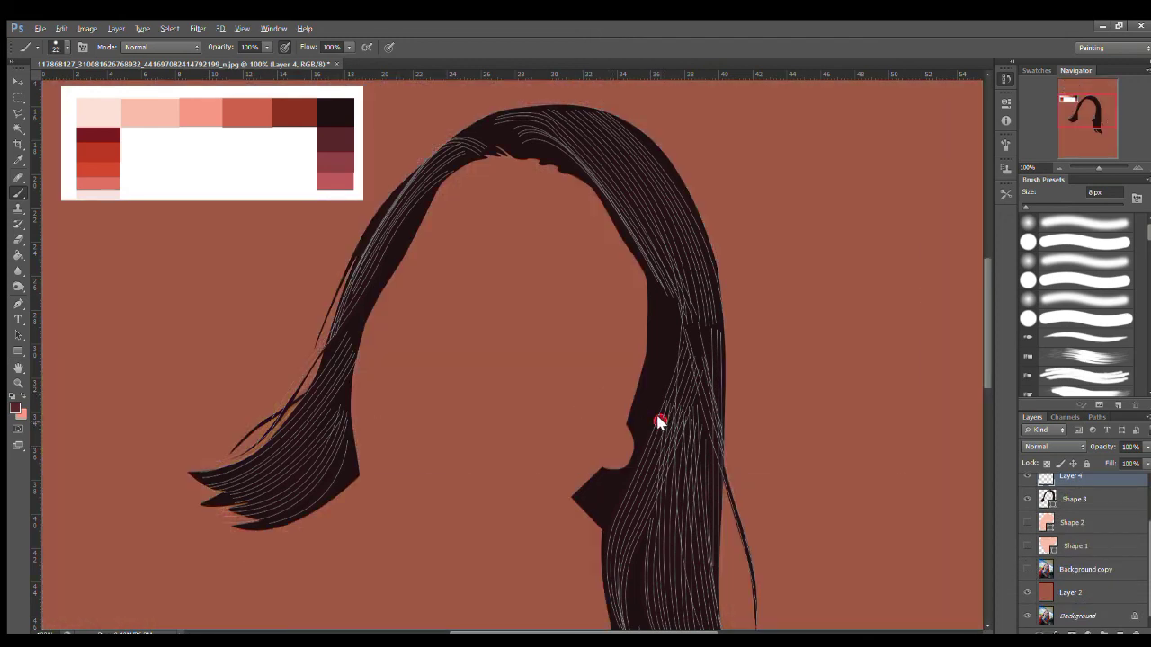
left_click(12, 304)
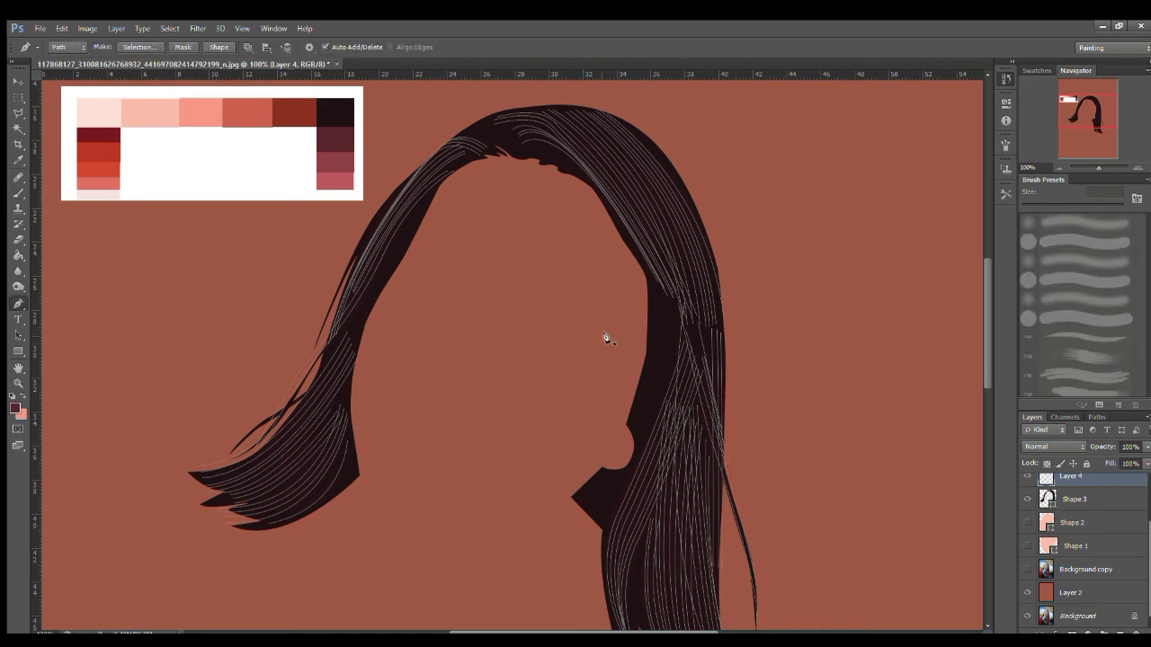
key("i")
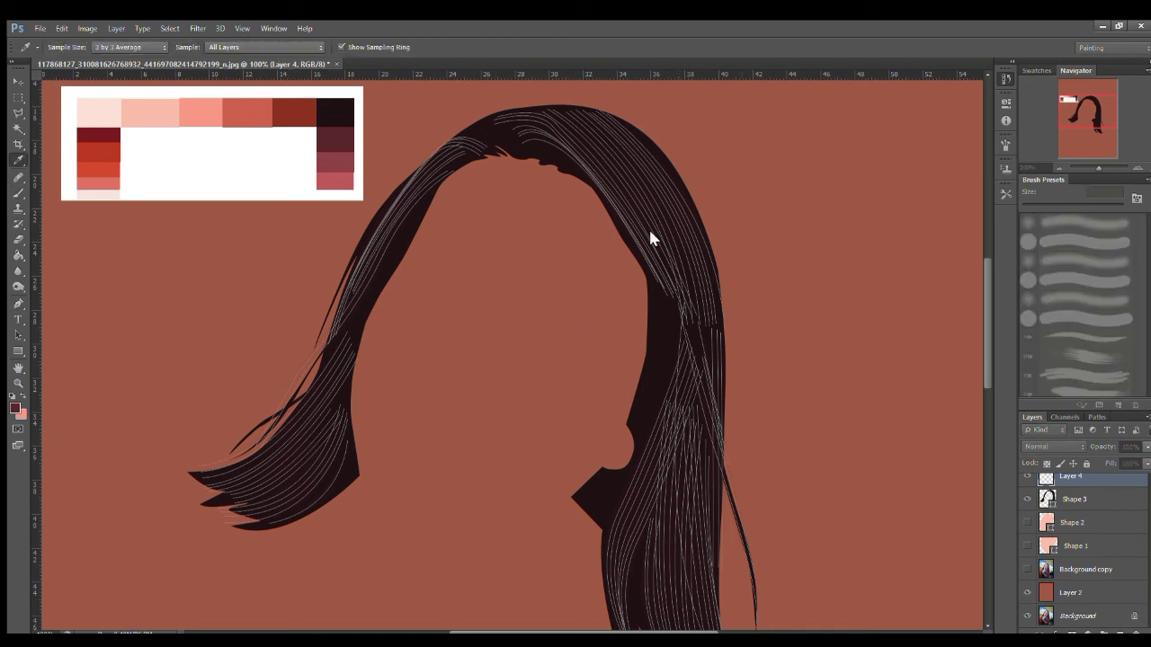
left_click(650, 231)
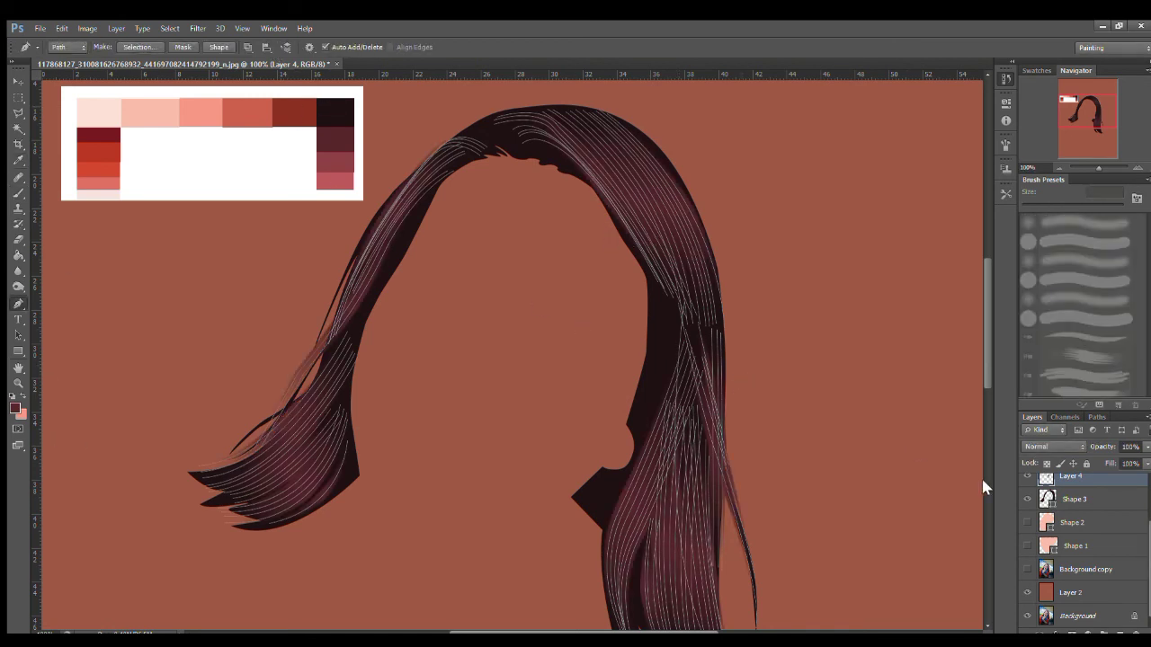
Stroke the strand paths onto Layer 3 with a thinner brush in the palette's rose red, and dismiss the paths from view.
scroll(1082, 509, "up", 2)
left_click(1090, 501)
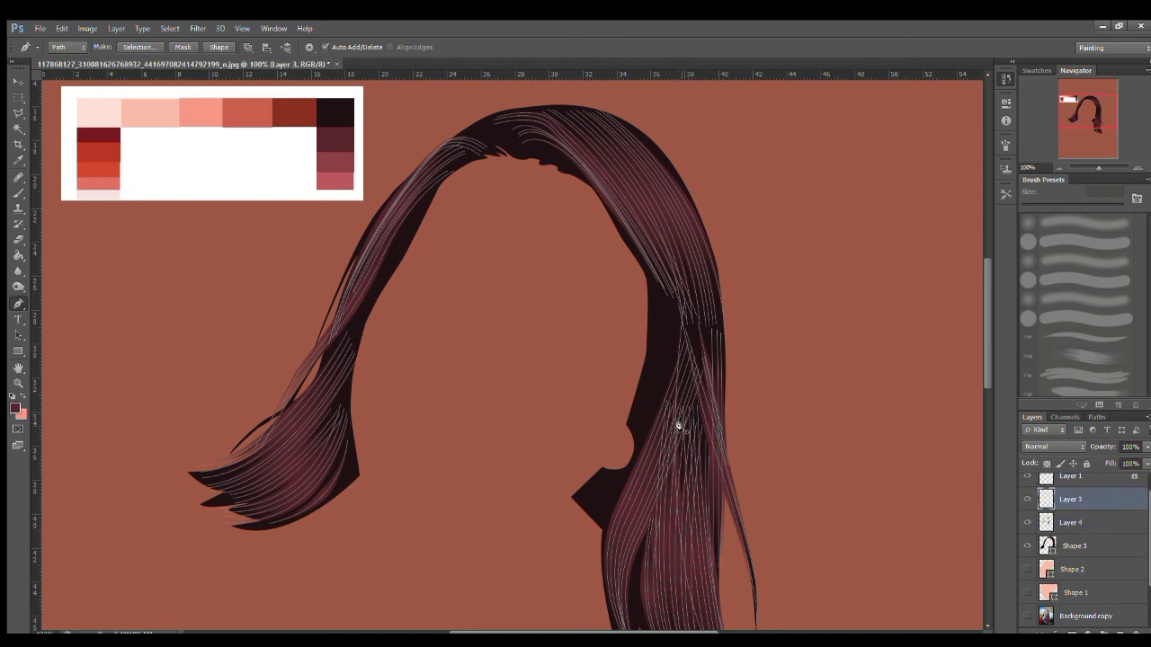
key("b")
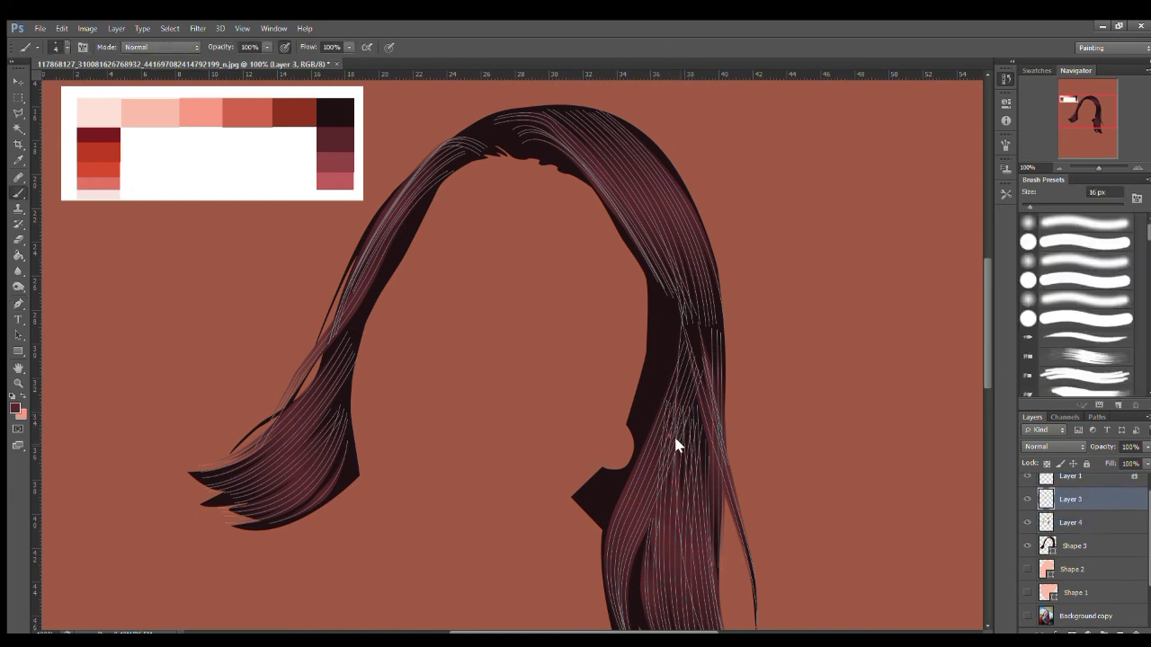
mouse_move(669, 436)
left_mouse_down()
mouse_move(605, 465)
mouse_move(626, 470)
mouse_move(602, 468)
left_mouse_up()
key("p")
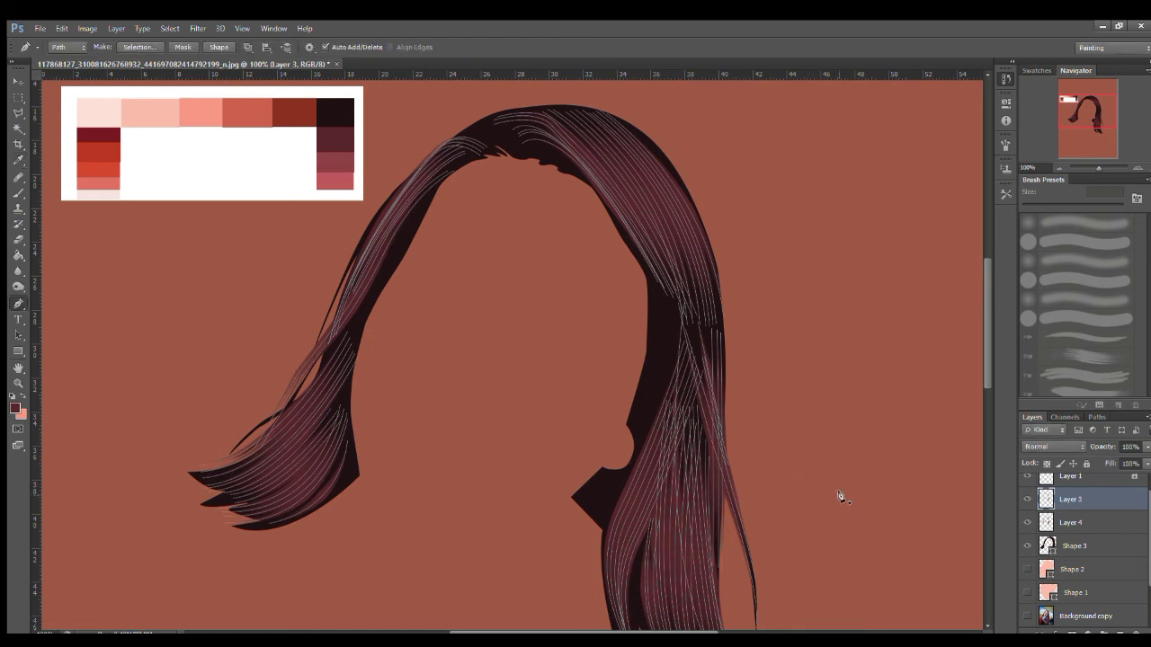
key("i")
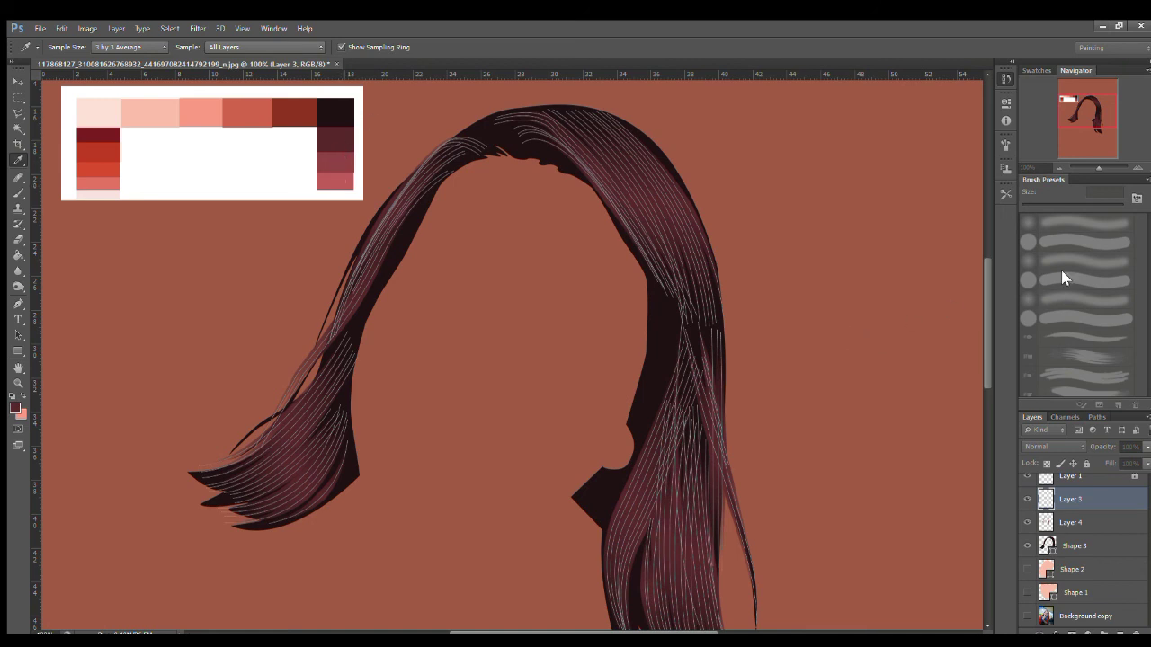
key("p")
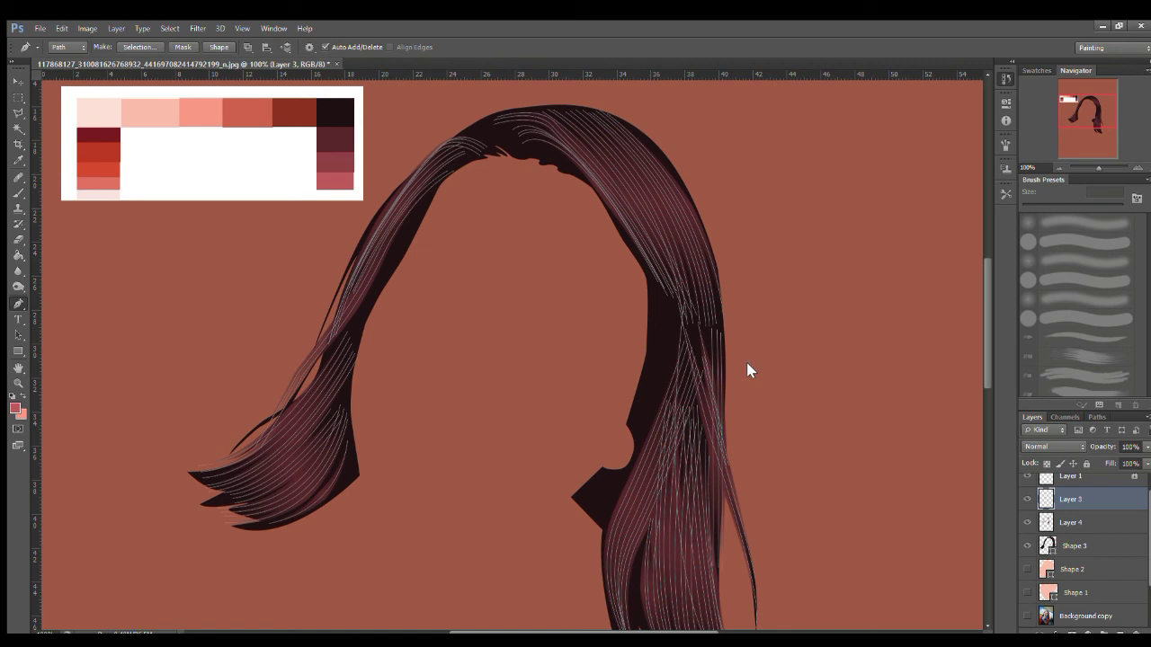
key("Return")
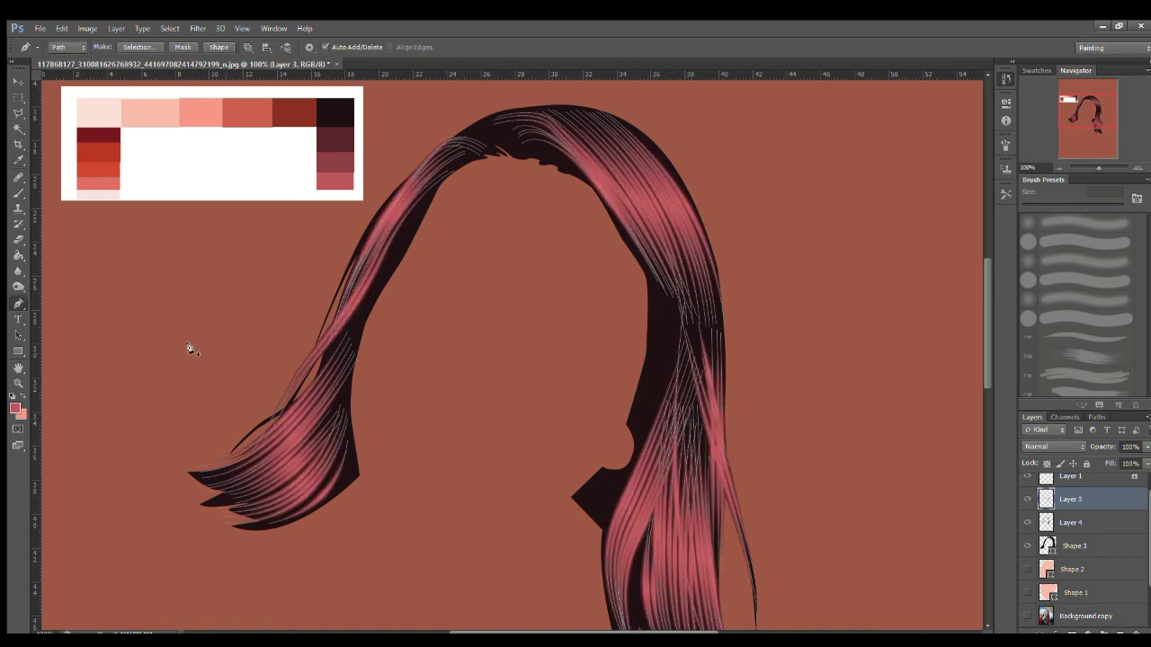
key("Escape")
Lower the opacity of the thick strand strokes on Layer 4 to about 28%.
scroll(886, 409, "down", 1)
left_click(1099, 522)
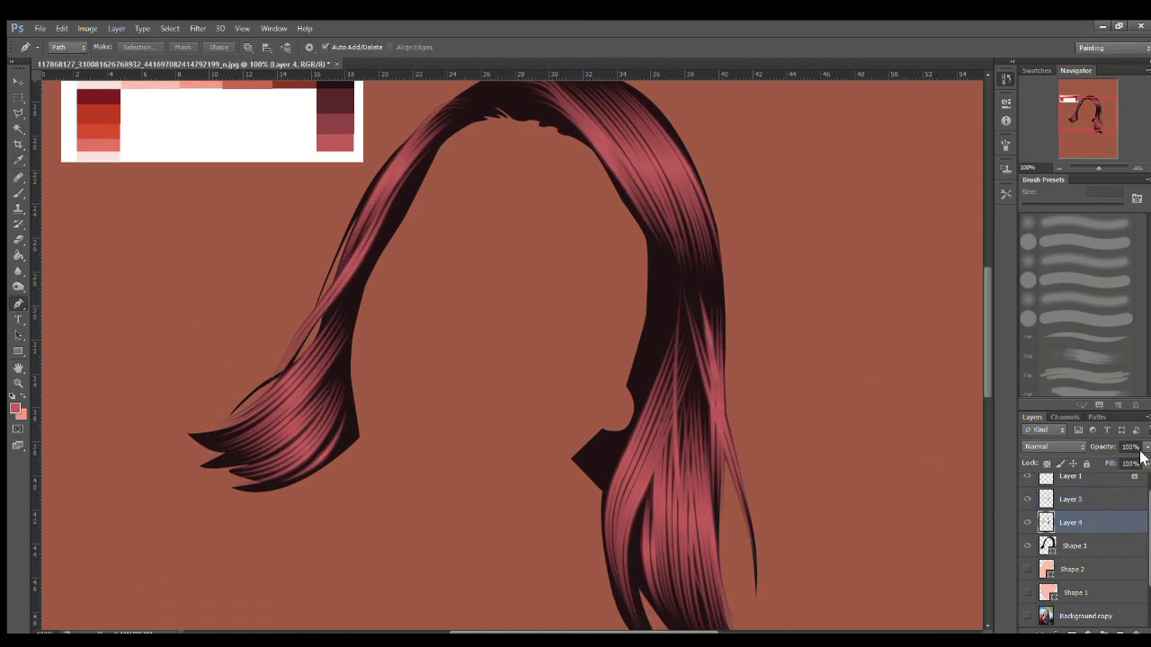
left_click_drag(1141, 454, 1097, 458)
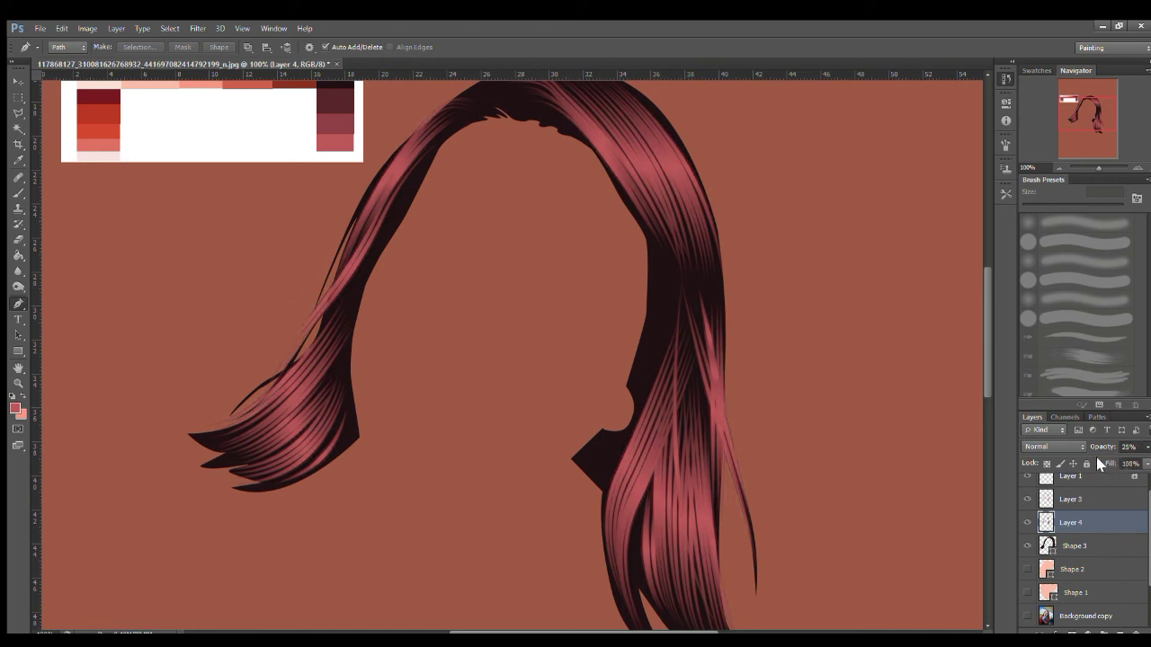
Lower the opacity of the thin rose strand strokes on Layer 3 to 44%.
key("alt+bracketright")
key("5")
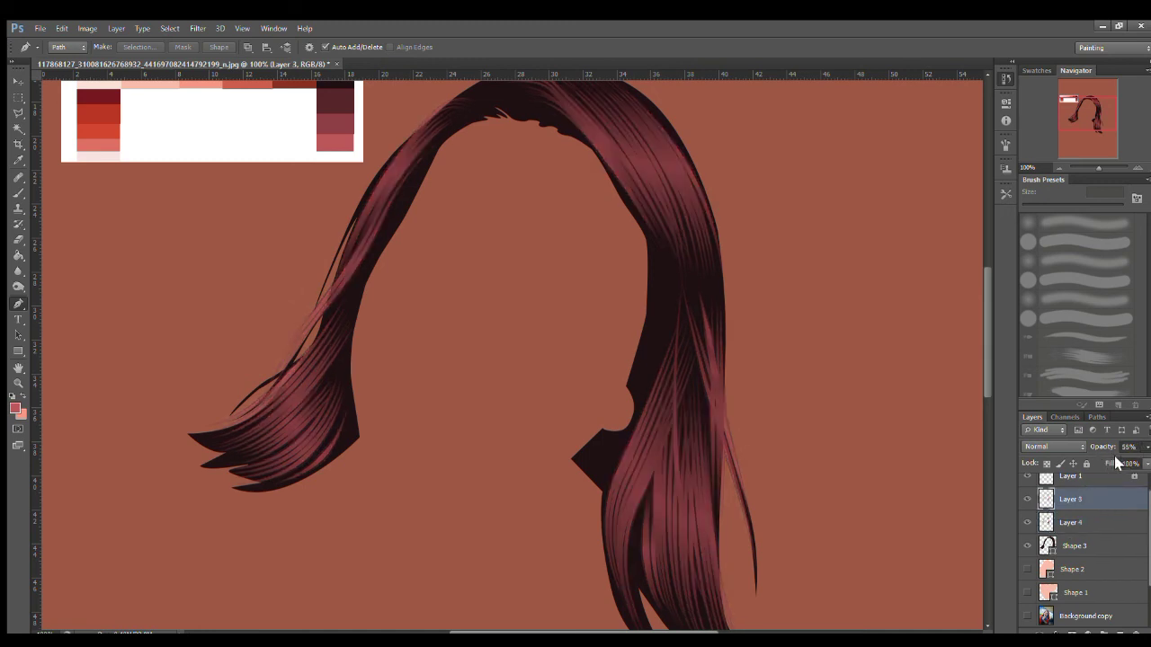
left_click_drag(1111, 456, 1108, 459)
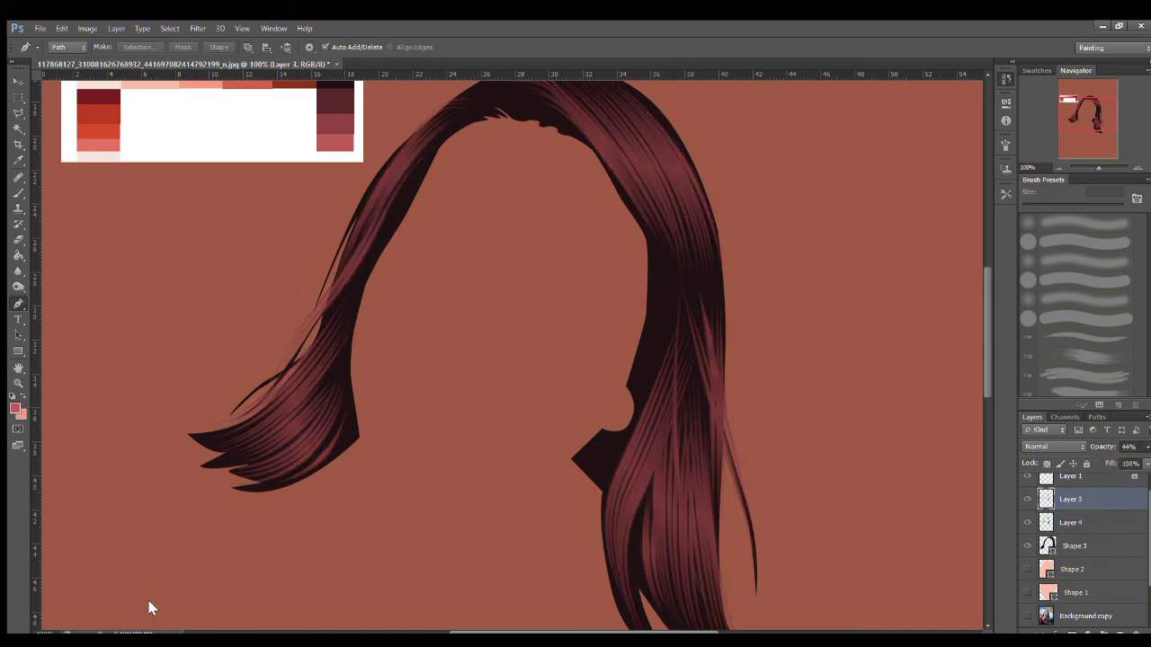
scroll(149, 624, "up", 2)
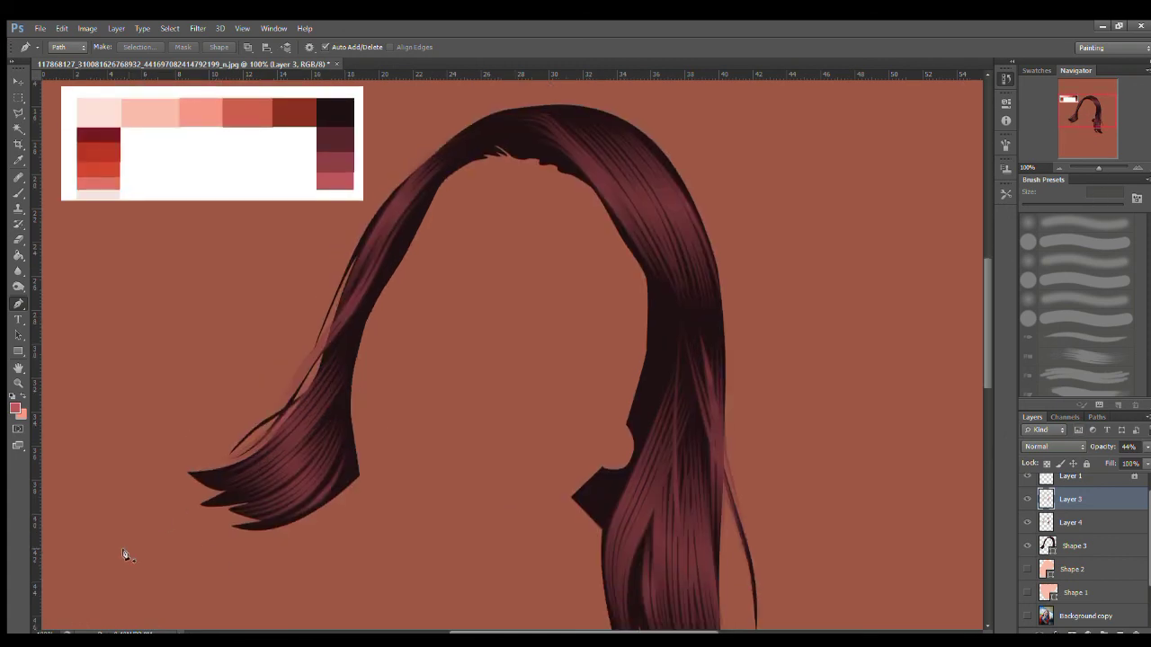